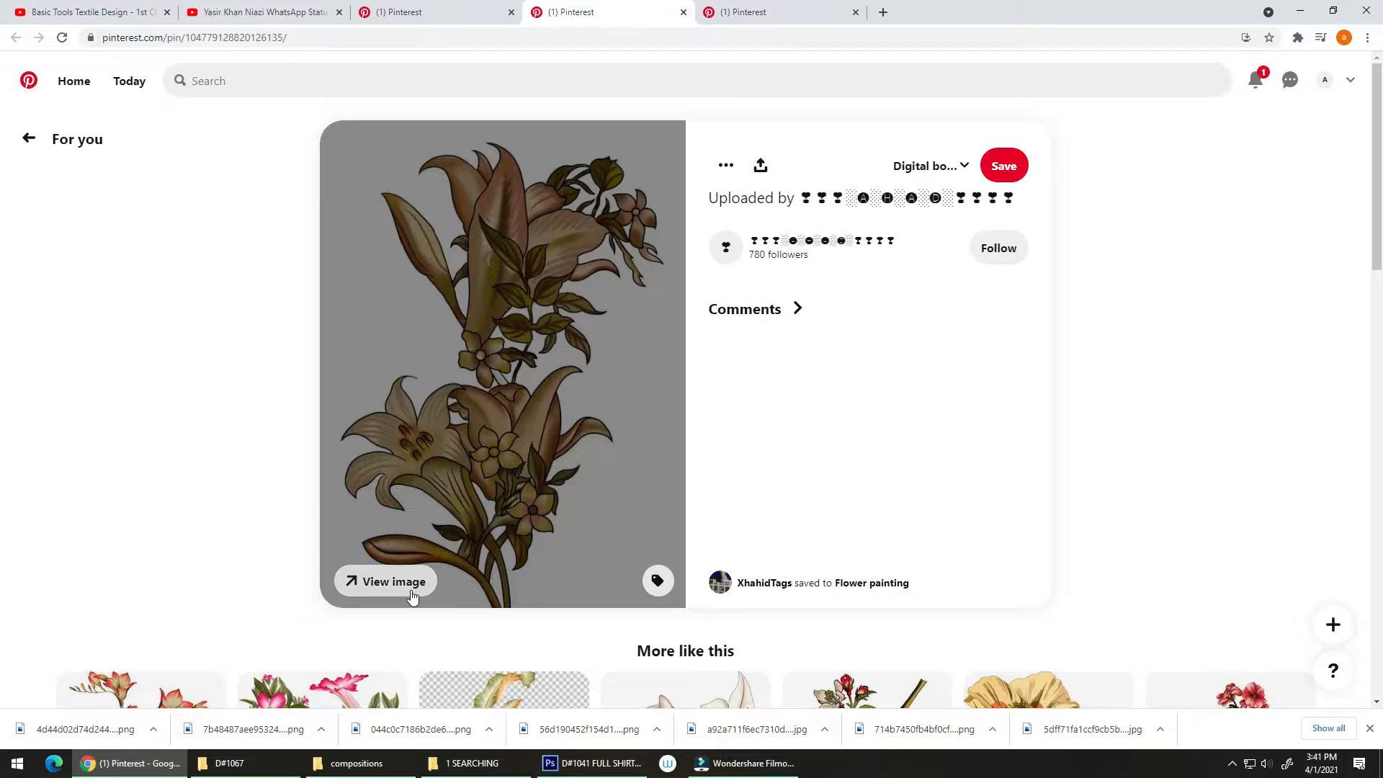
Open the lily pin's full-size image, save it as 5f5da7977b3575b3f4b0c29441647812.jpg and close it
left_click(407, 589)
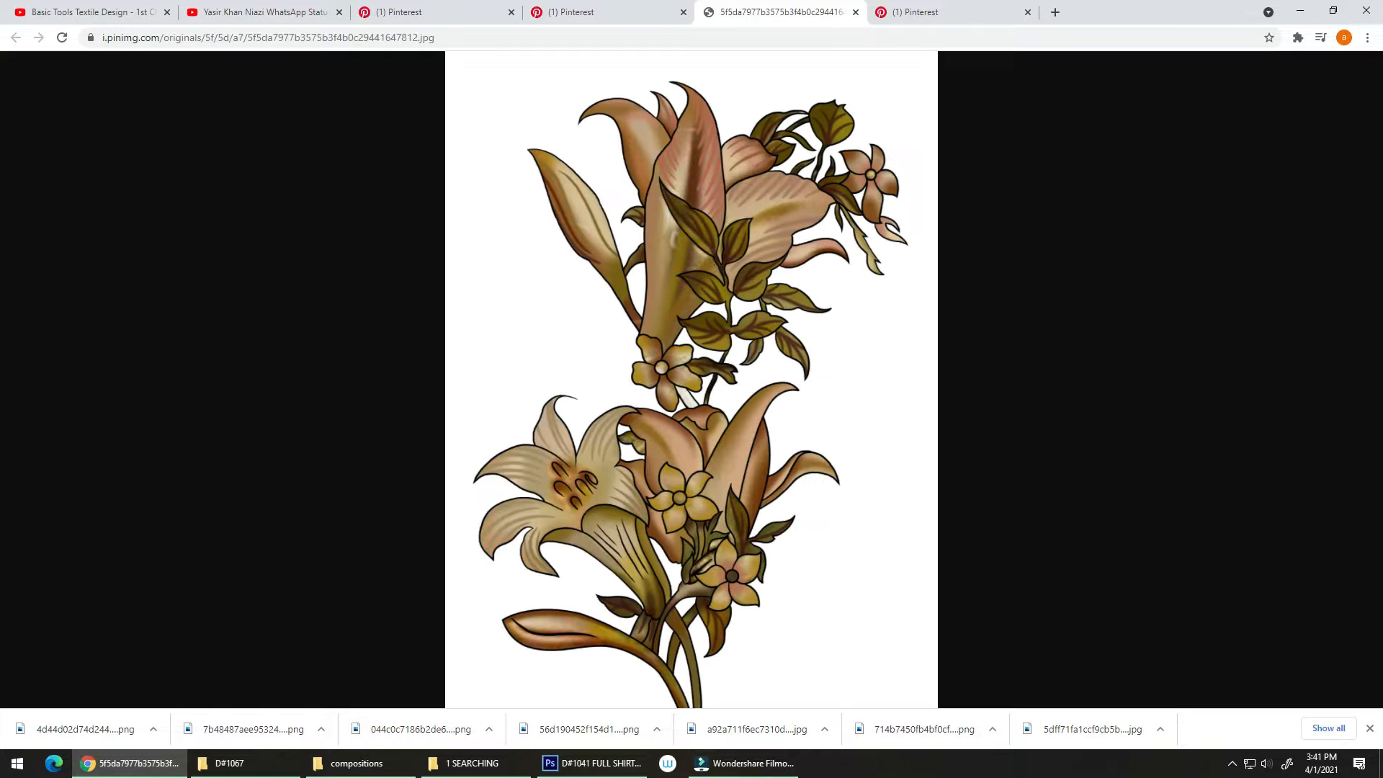
left_click(693, 363)
left_click(720, 378)
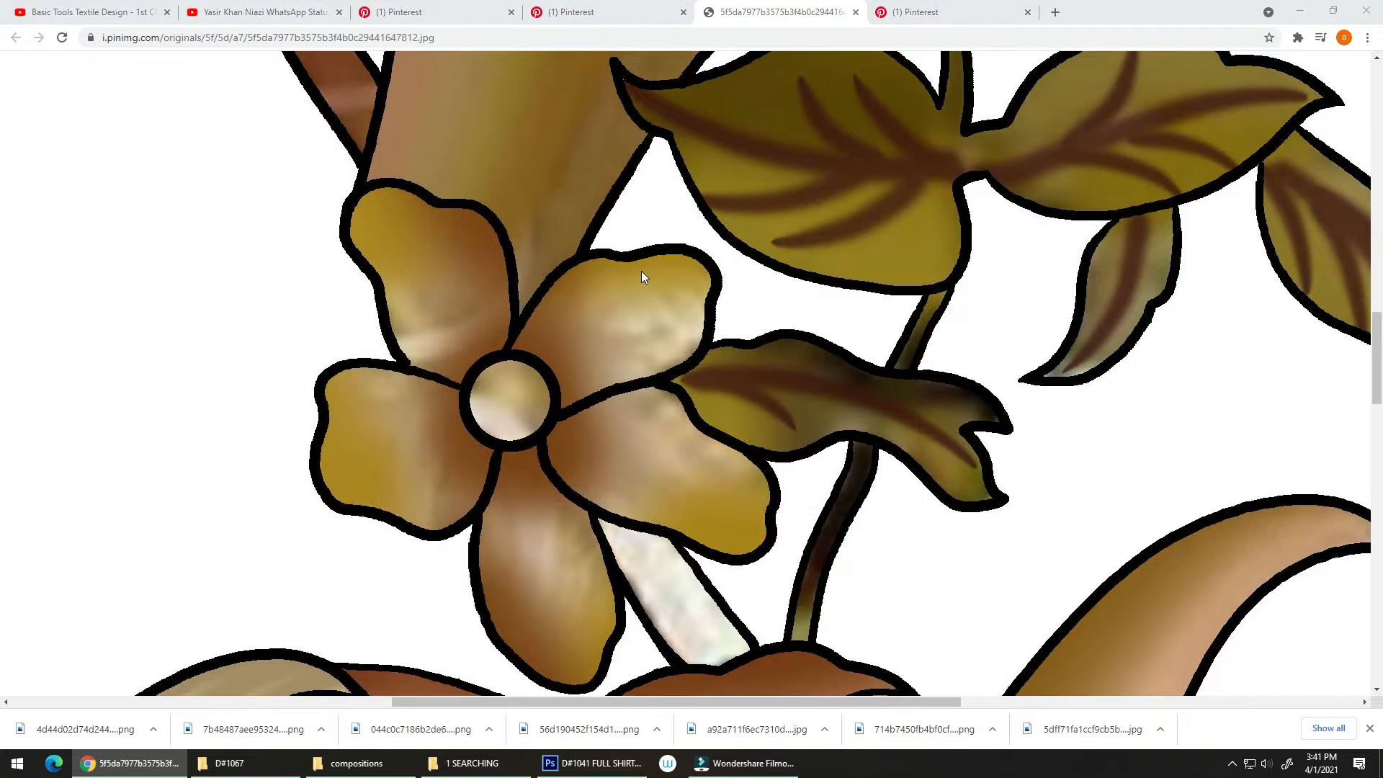
key("Return")
key("ctrl+w")
Save the lotus flower pin's full-size image as 51fa7d0e1328d20d7147f36803f9c7e7.jpg in the 1 SEARCHING folder and close the image
scroll(538, 262, "down", 5)
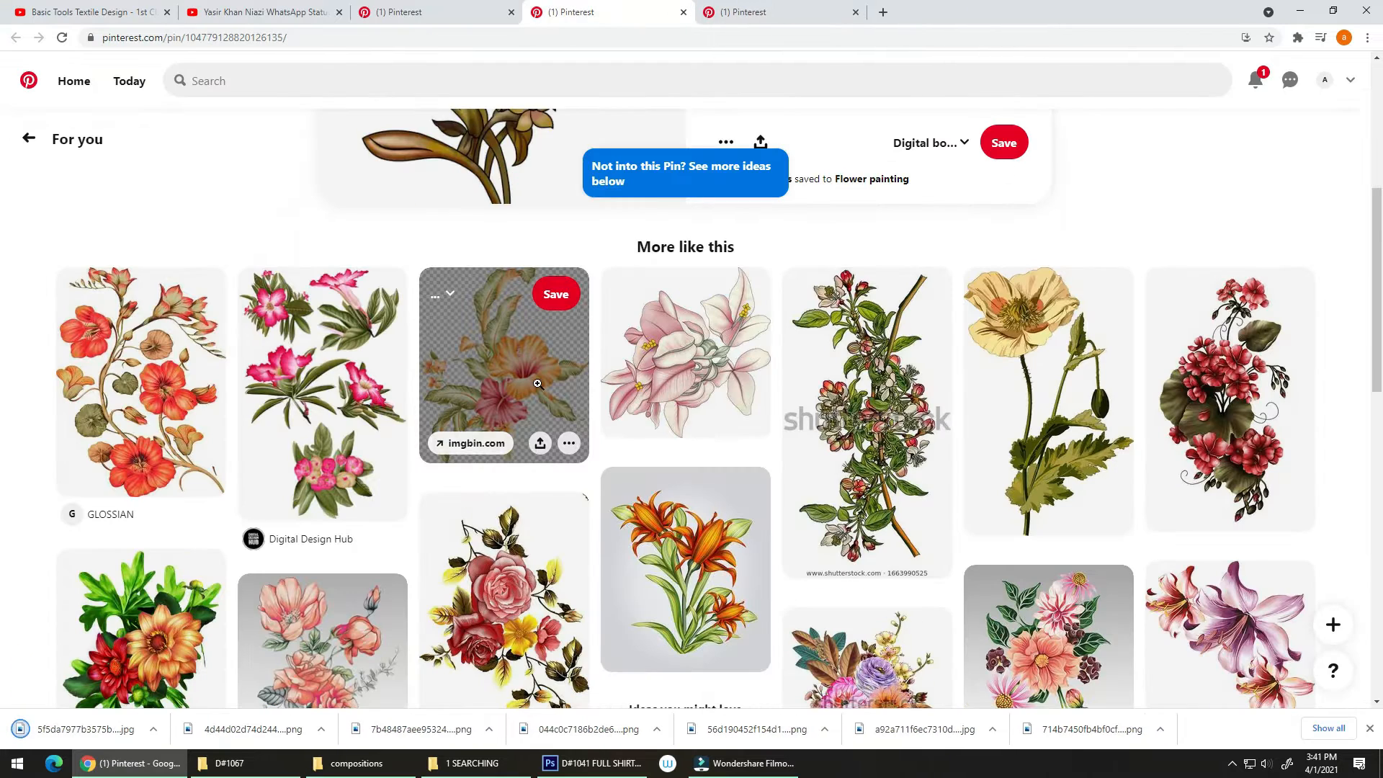
scroll(511, 426, "down", 5)
left_click(499, 338)
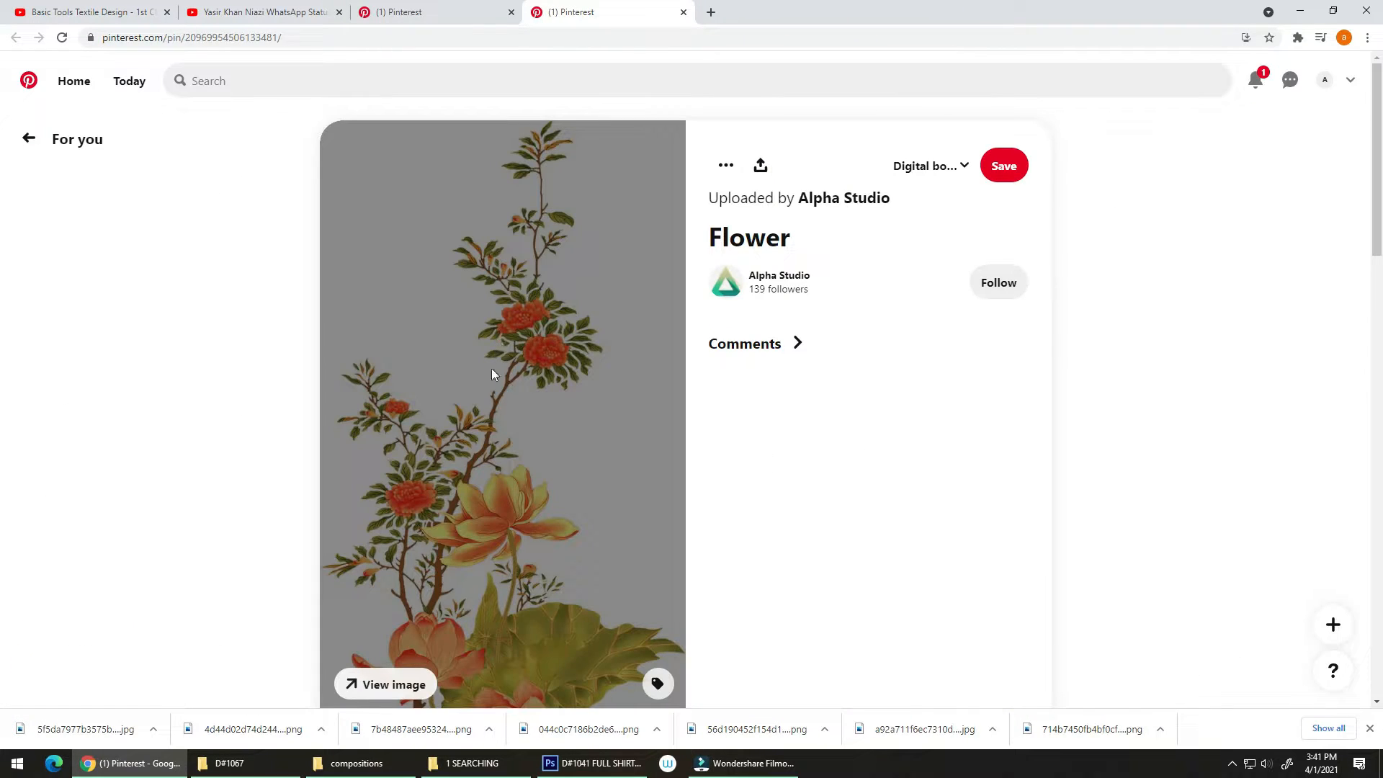
left_click(396, 683)
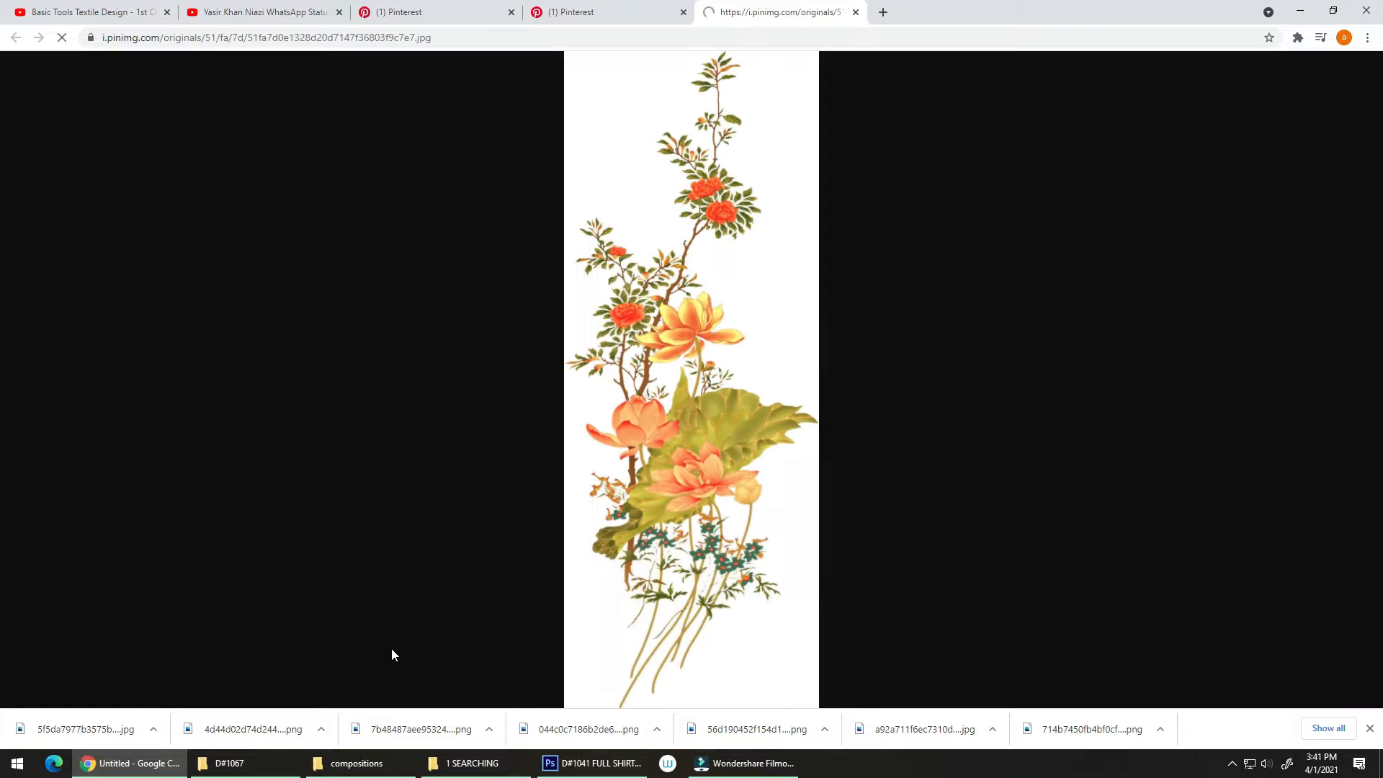
left_click(585, 449)
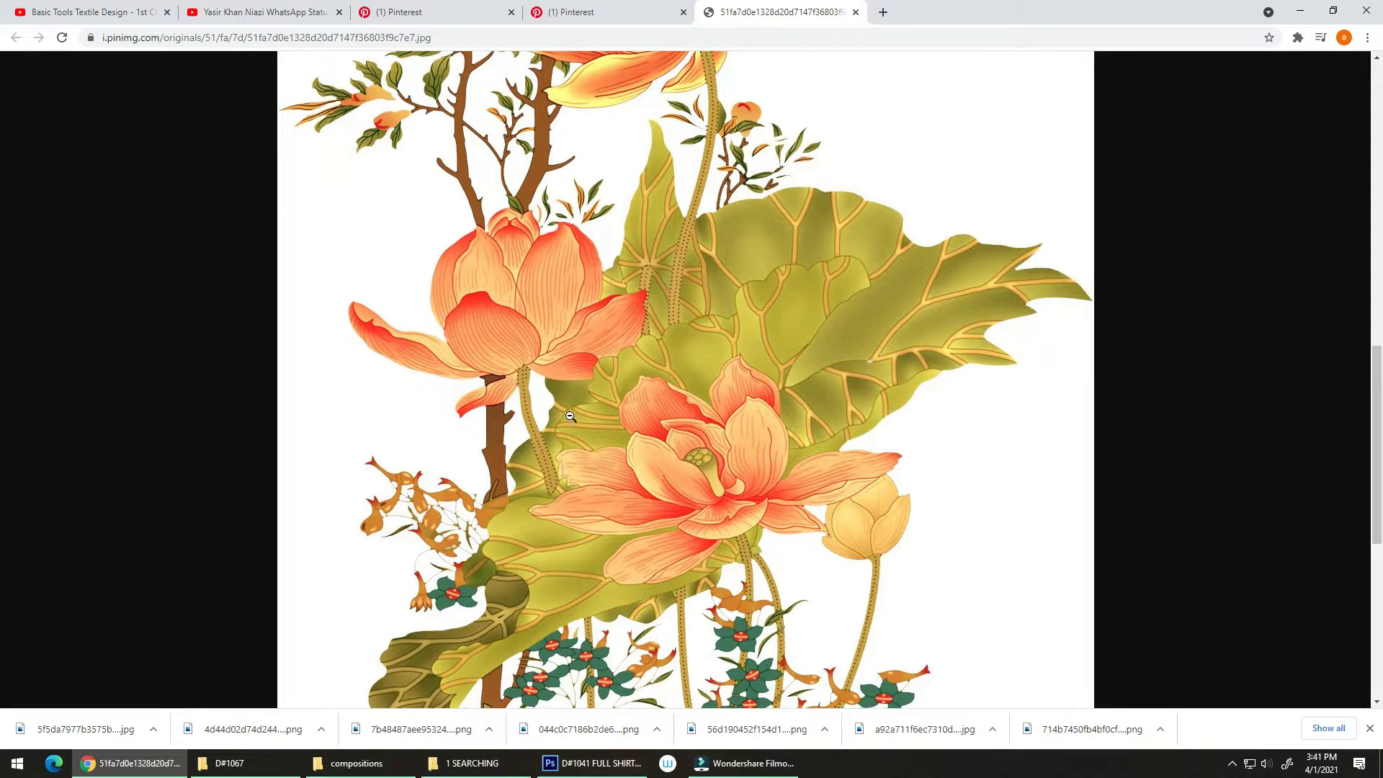
right_click(635, 397)
left_click(669, 431)
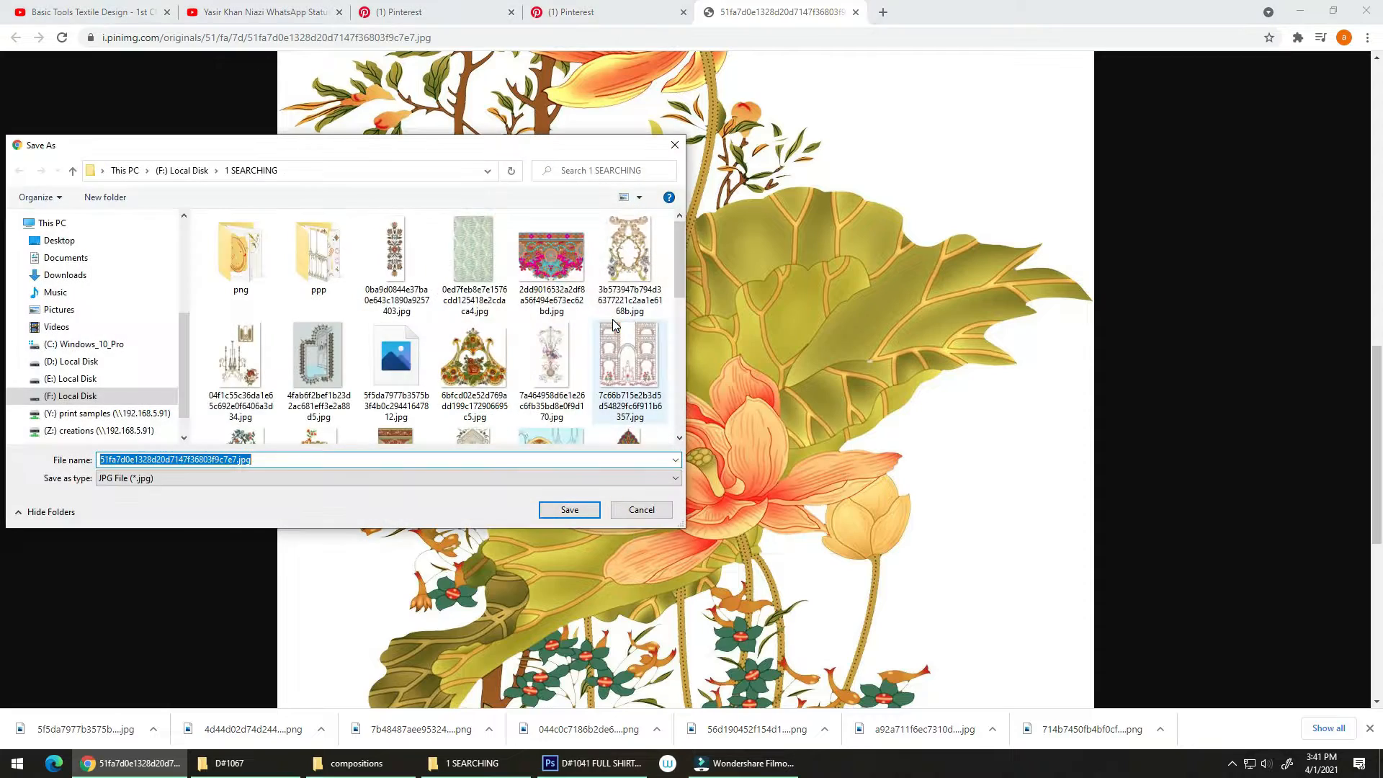
key("Return")
scroll(612, 319, "down", 7)
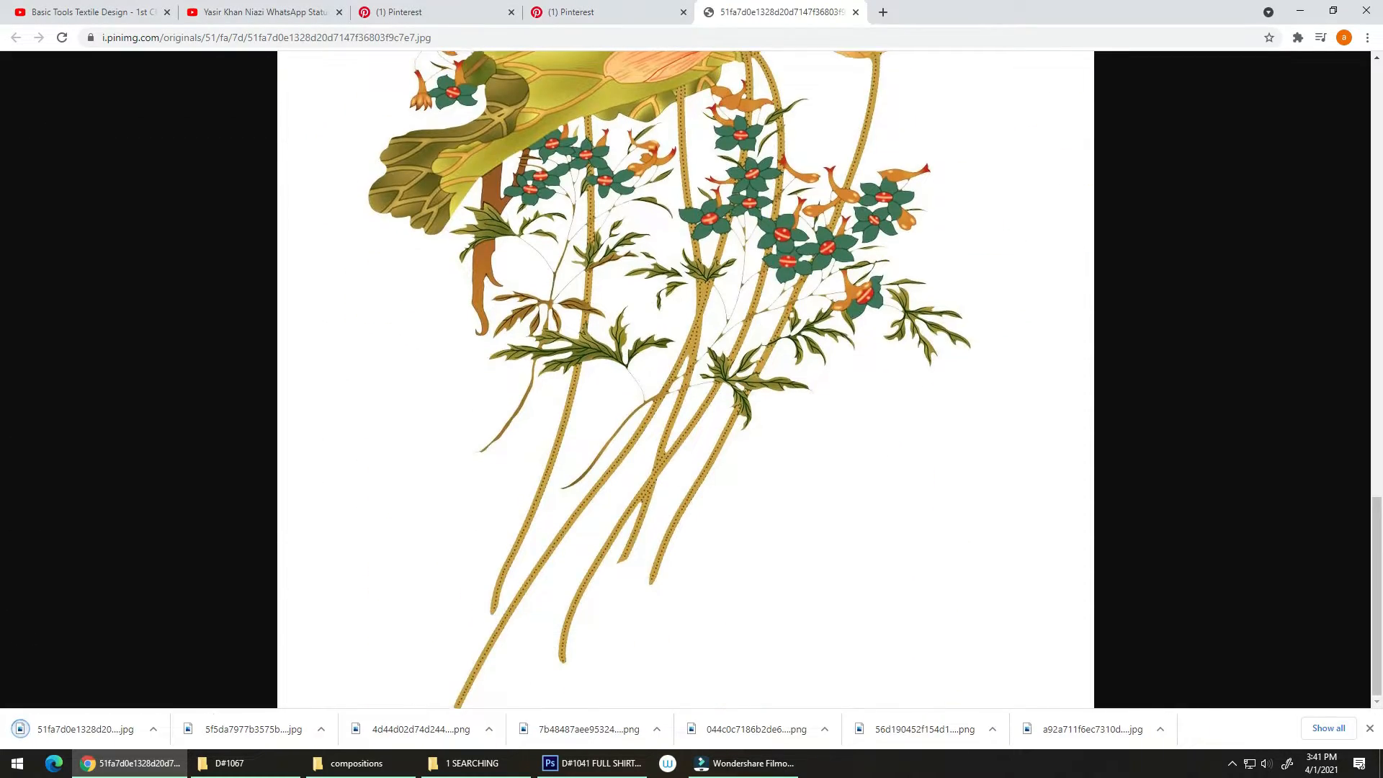
scroll(684, 378, "up", 10)
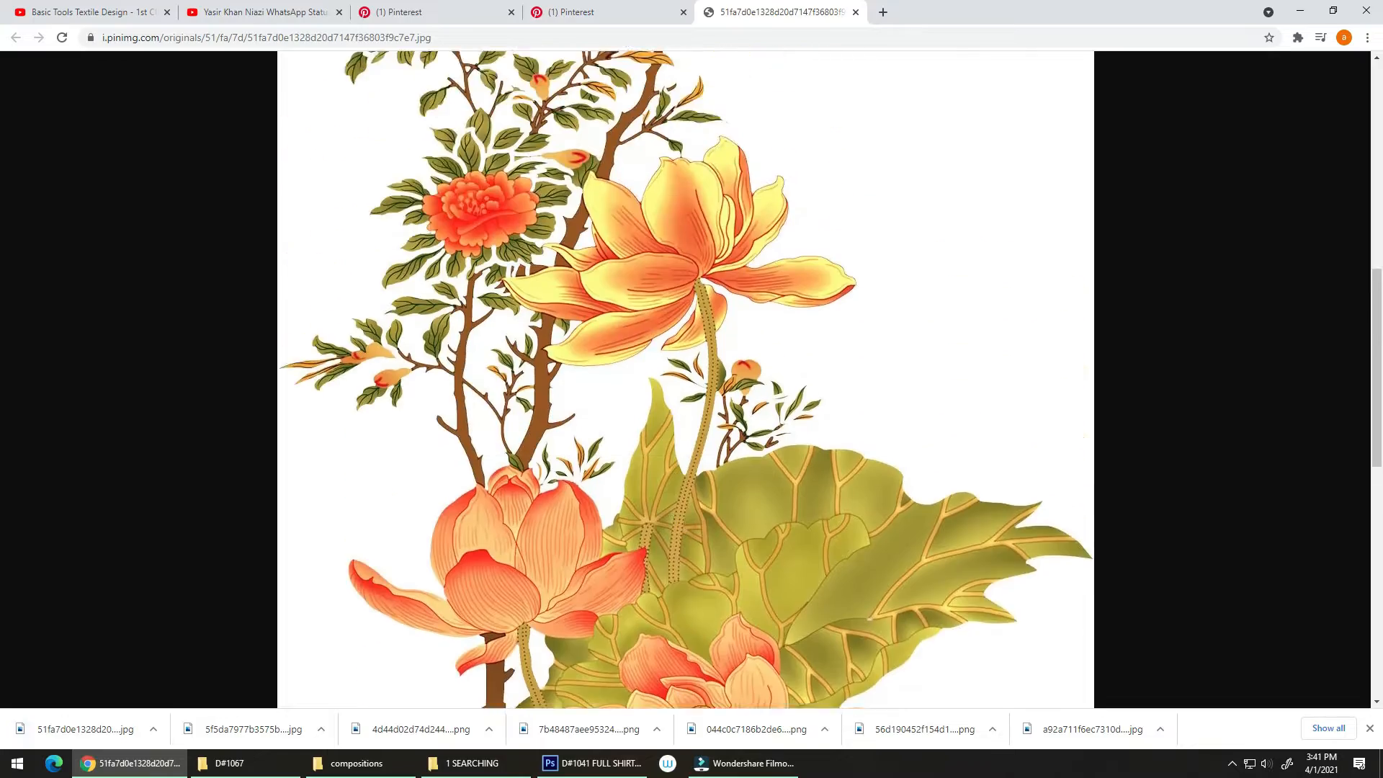
scroll(653, 411, "up", 5)
key("ctrl+w")
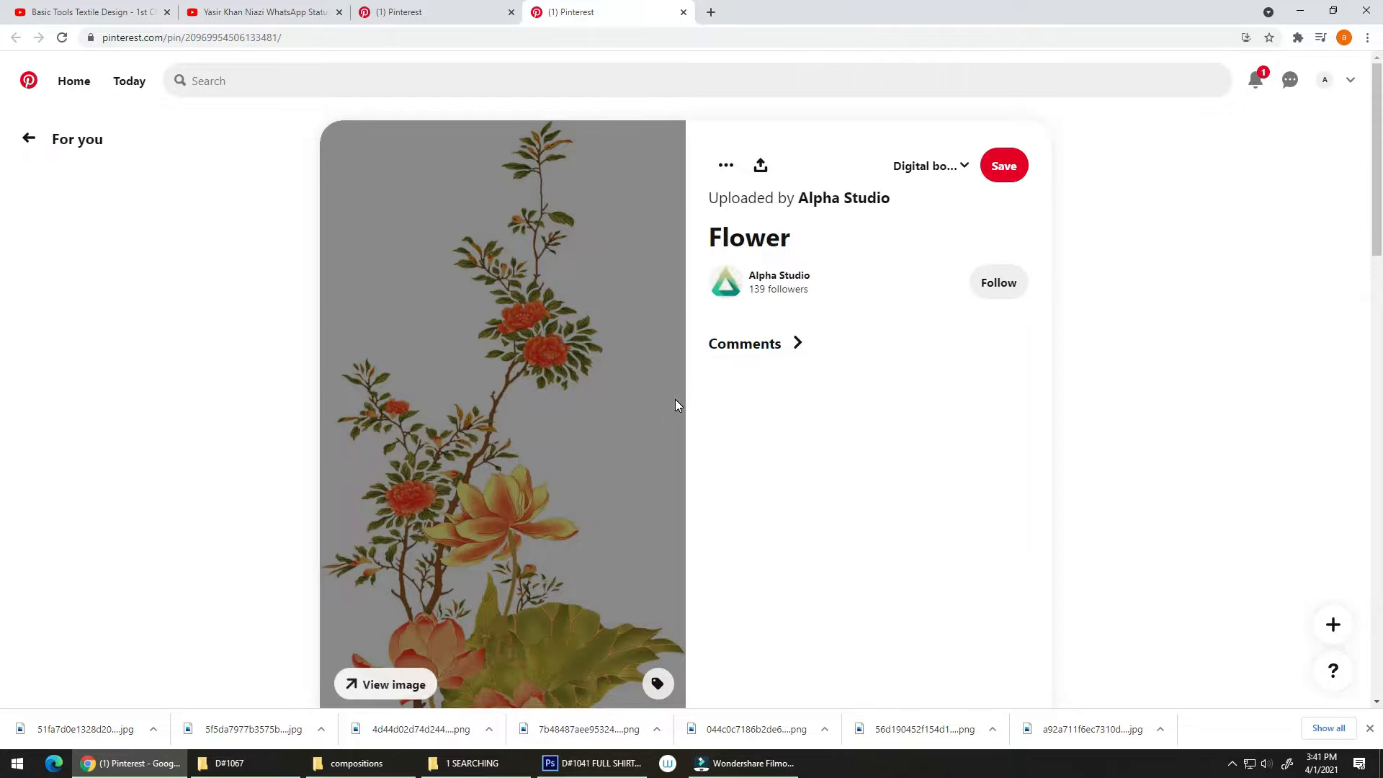
Look through the pins similar to the lotus drawing and the home feed for more floral artwork
scroll(675, 399, "down", 5)
key("ctrl")
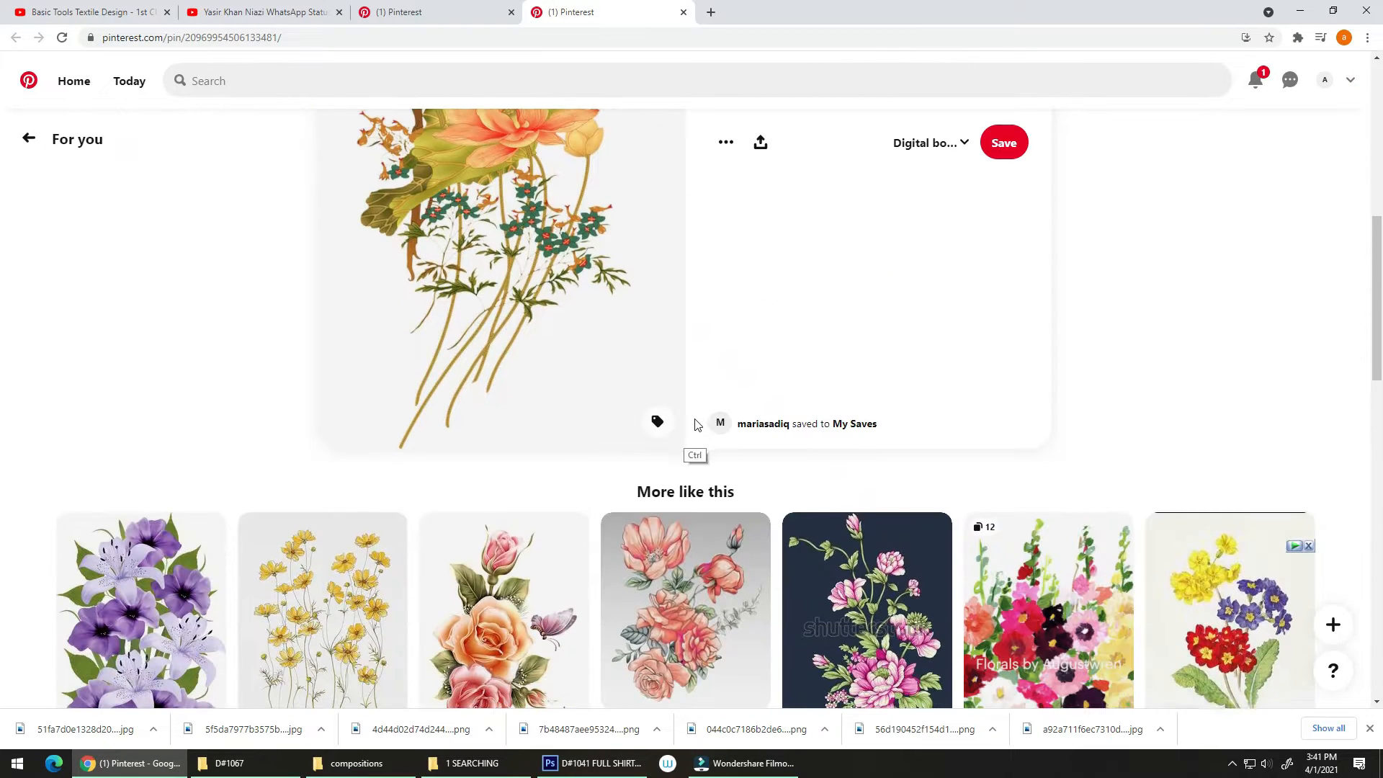
scroll(691, 426, "down", 5)
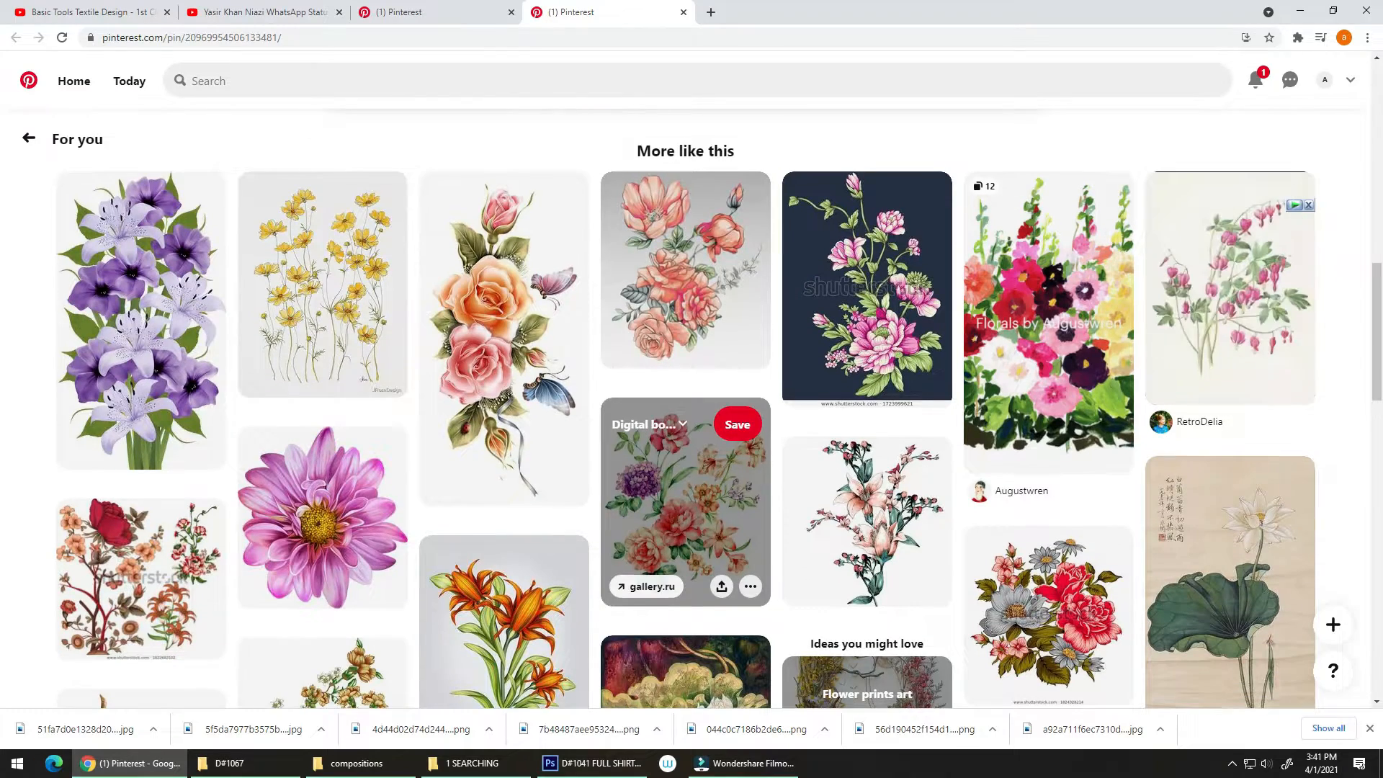
scroll(628, 465, "down", 1)
key("ctrl+w")
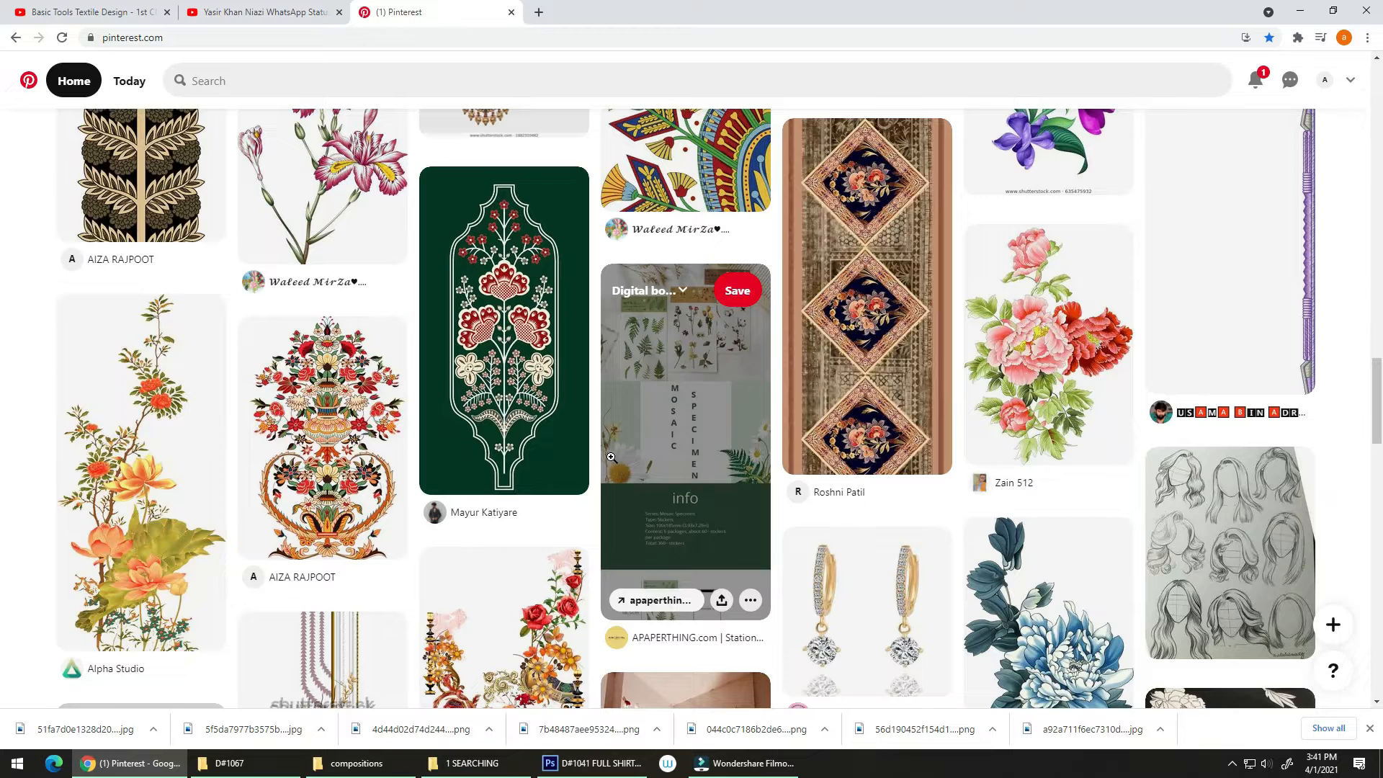
scroll(611, 455, "down", 5)
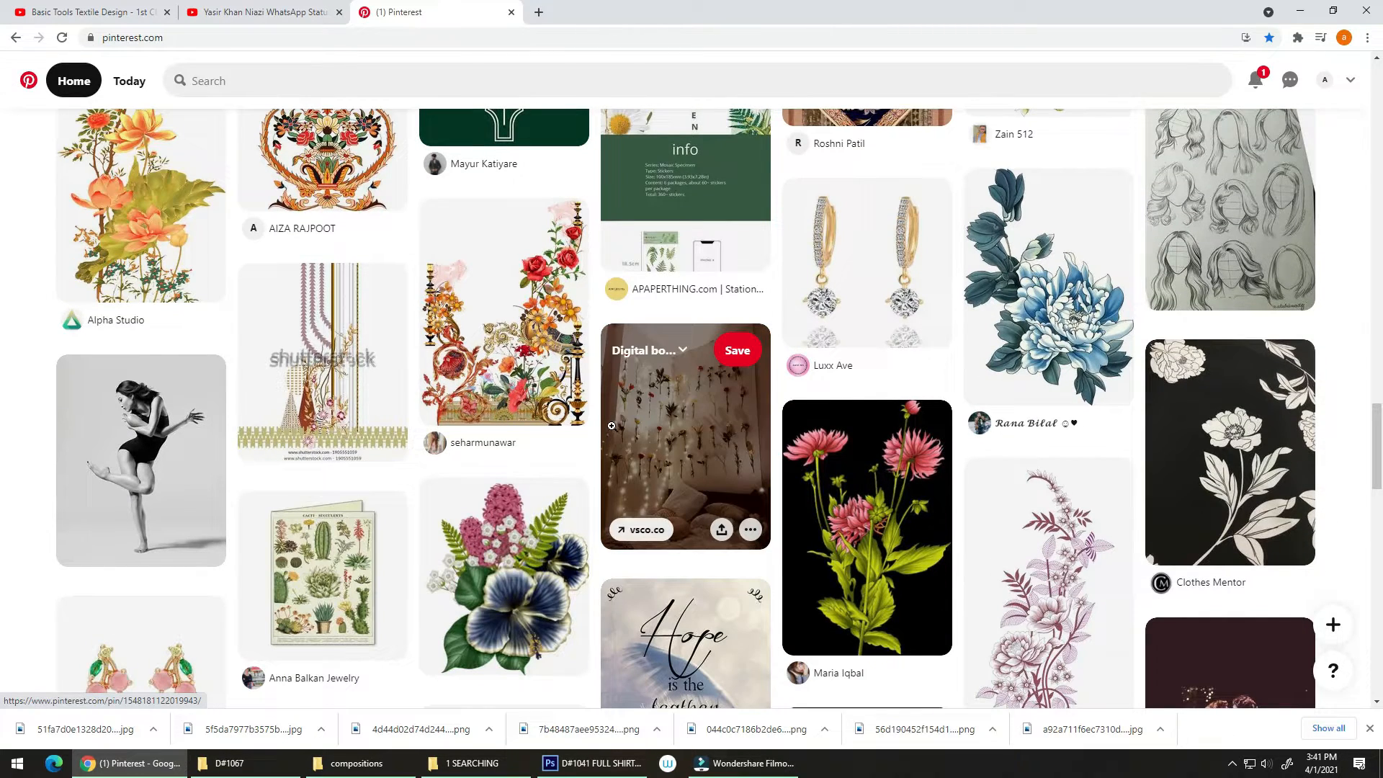
left_click(198, 438)
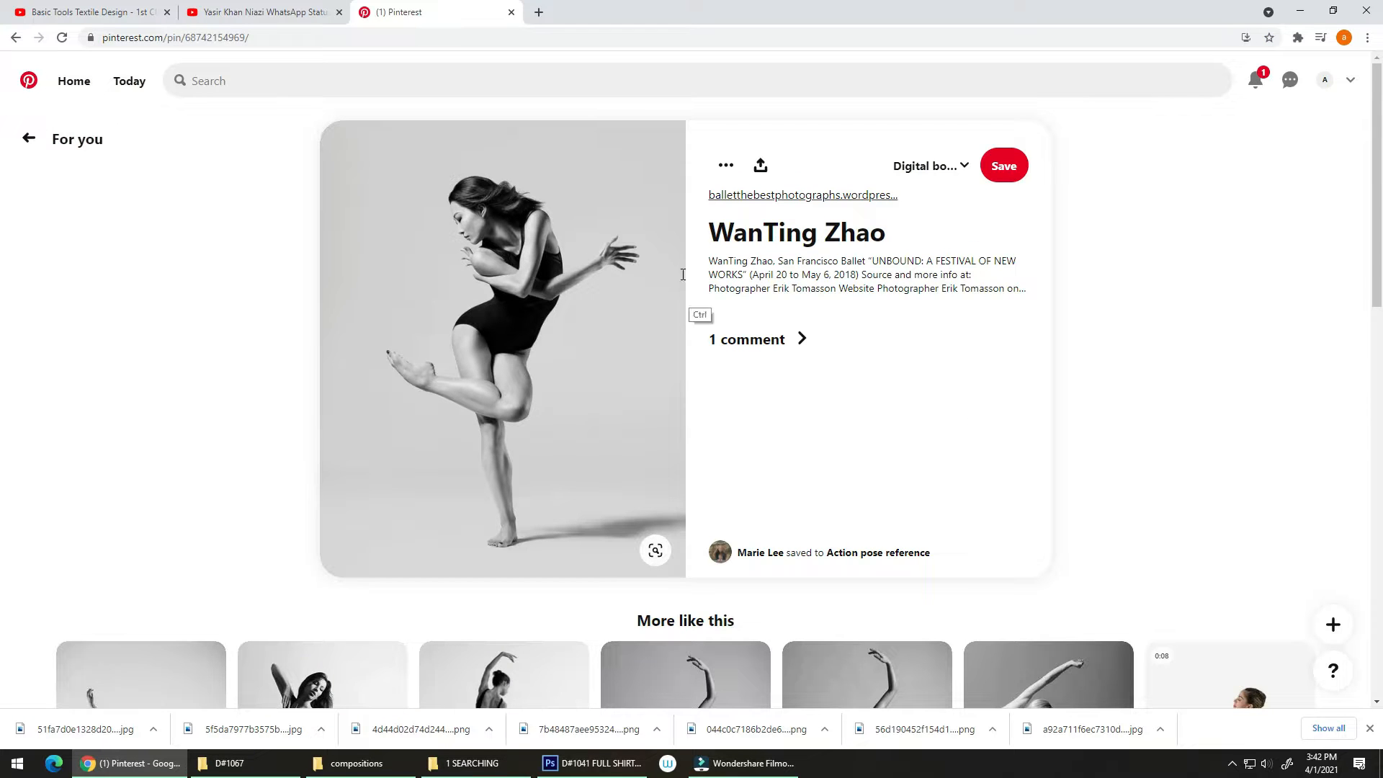
left_click(75, 82)
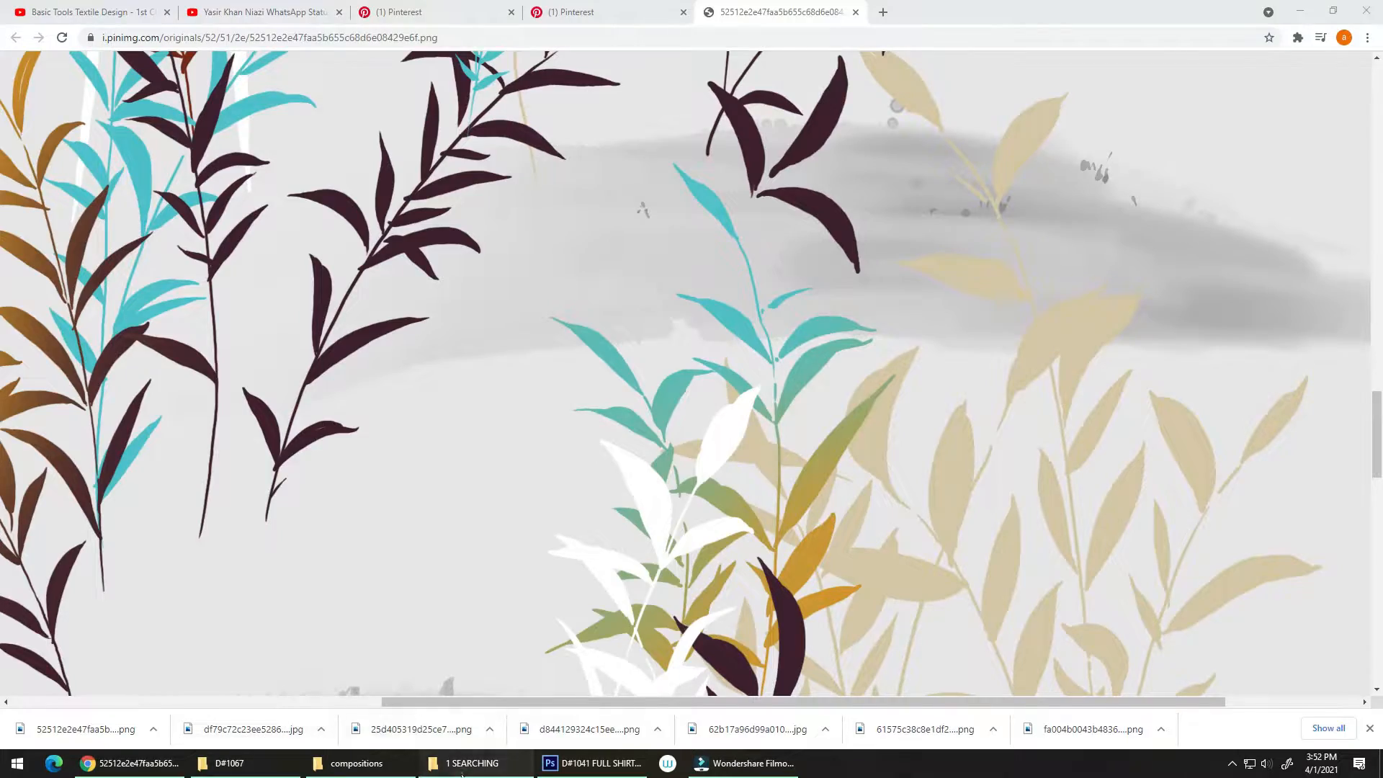
Open 52512e2e47faa5b655c68d6e08429e6f.png from the 1 SEARCHING folder in Photoshop
left_click(471, 762)
scroll(720, 593, "down", 3)
scroll(744, 544, "down", 10)
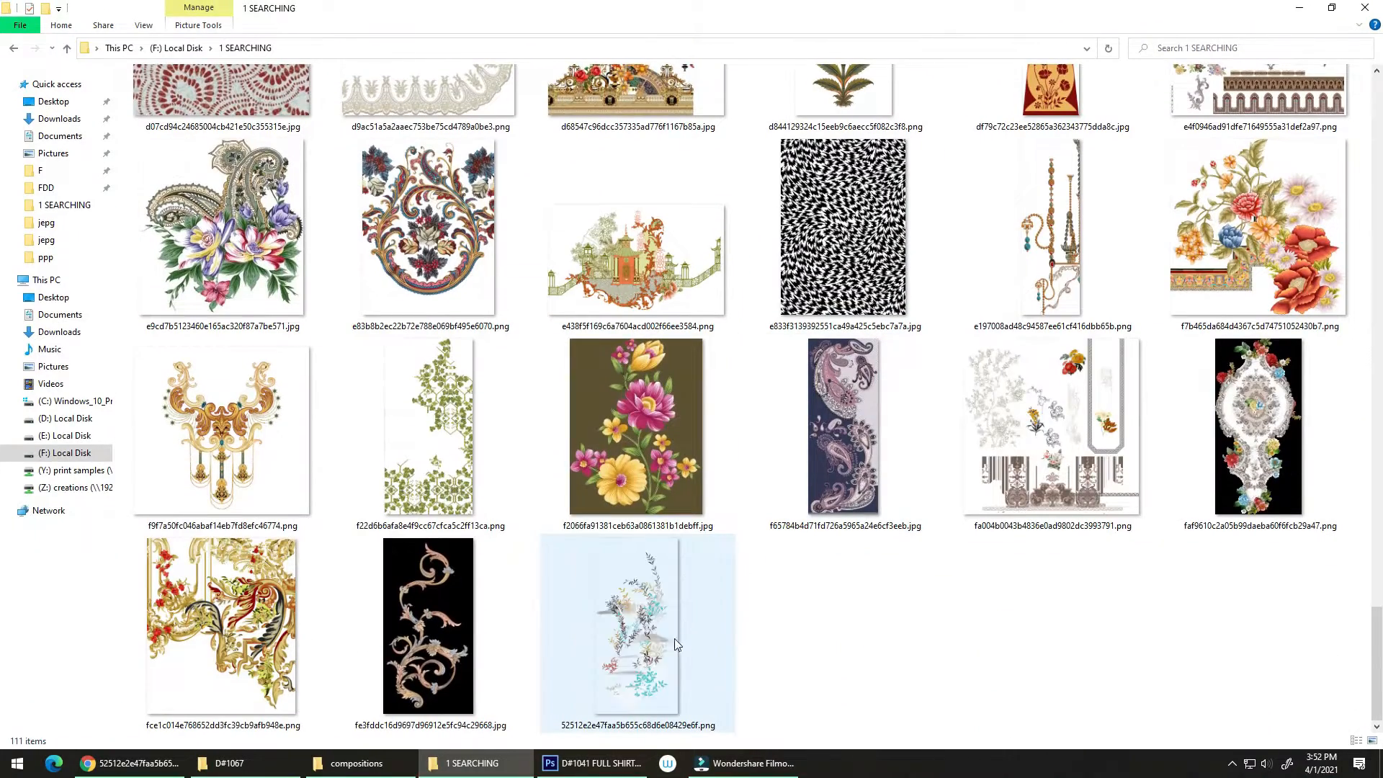
left_click_drag(674, 638, 1280, 558)
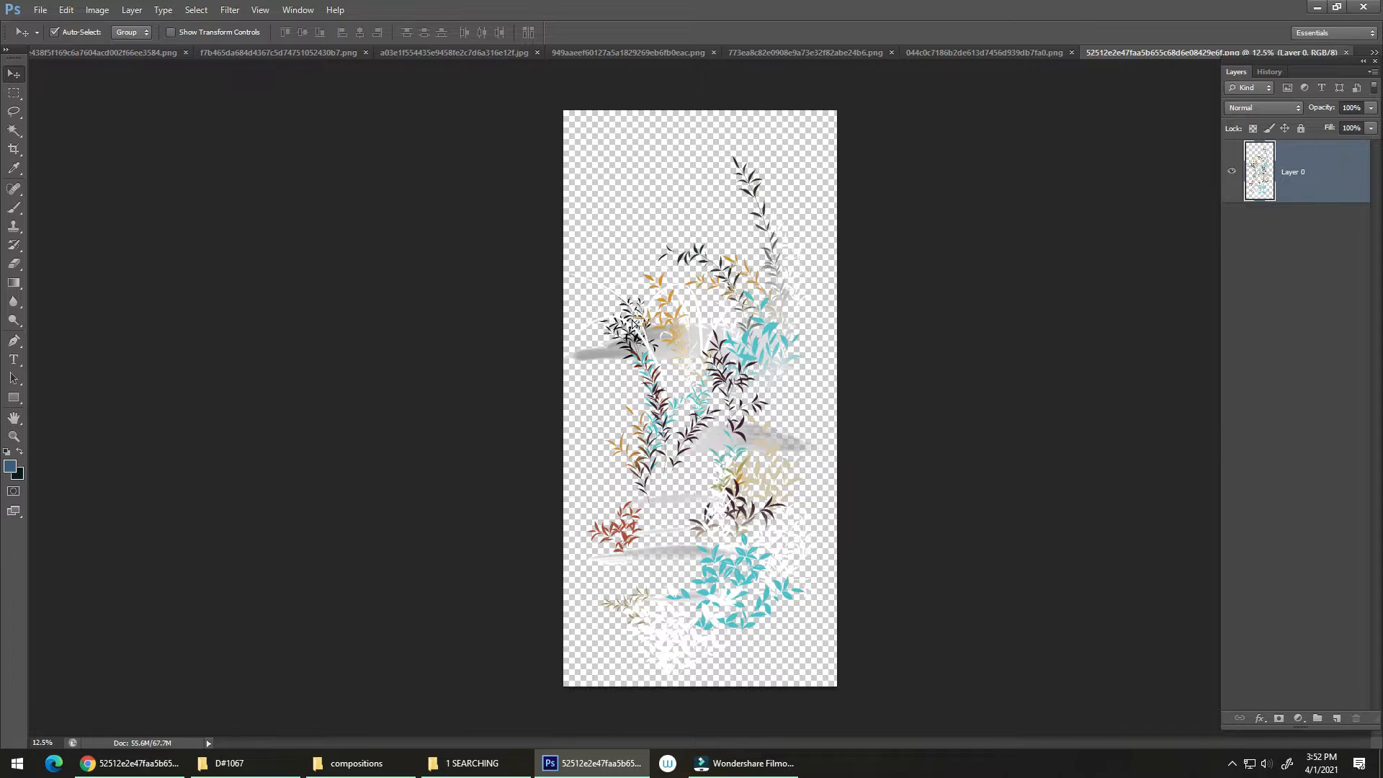
Try placing the leaf artwork in the pagoda document, and close that document without saving
left_click_drag(633, 324, 252, 81)
left_click_drag(167, 56, 266, 168)
key("ctrl+w")
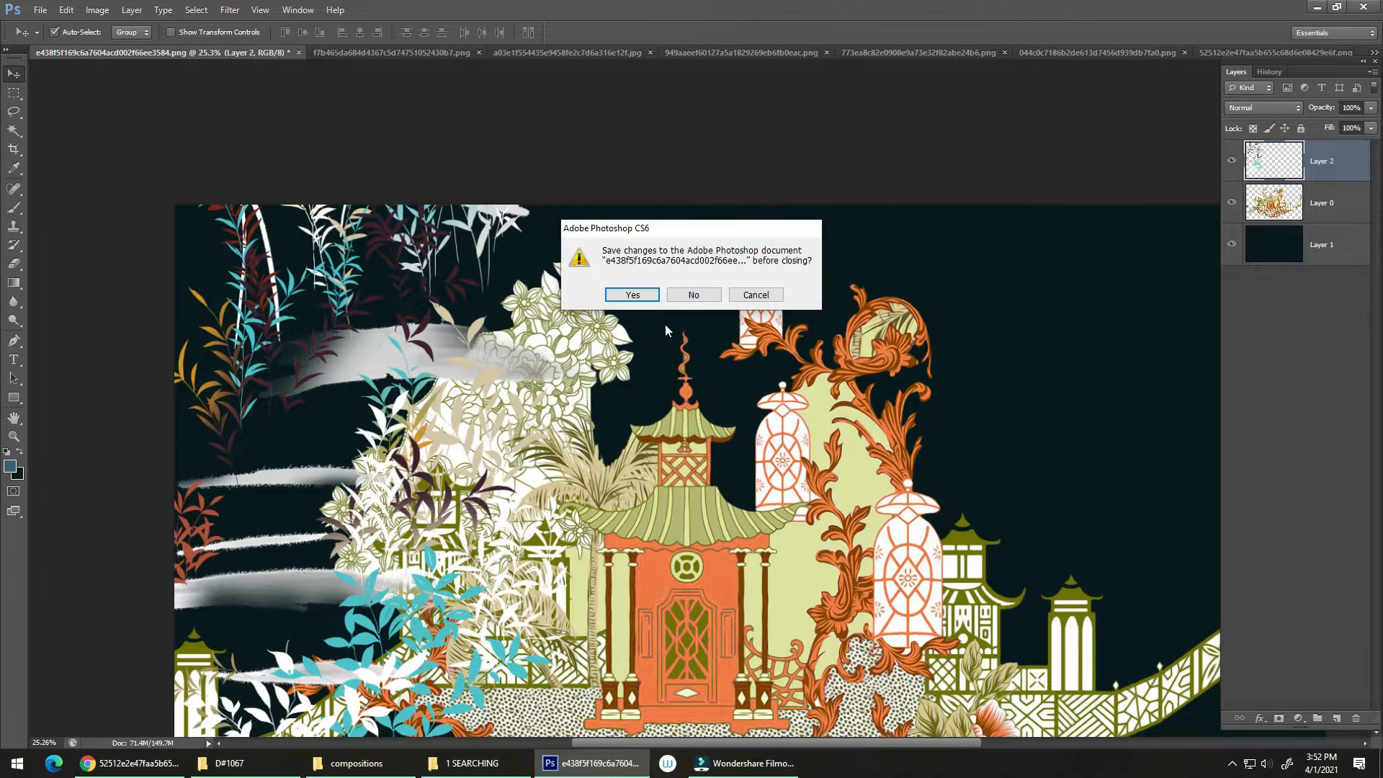
left_click(695, 296)
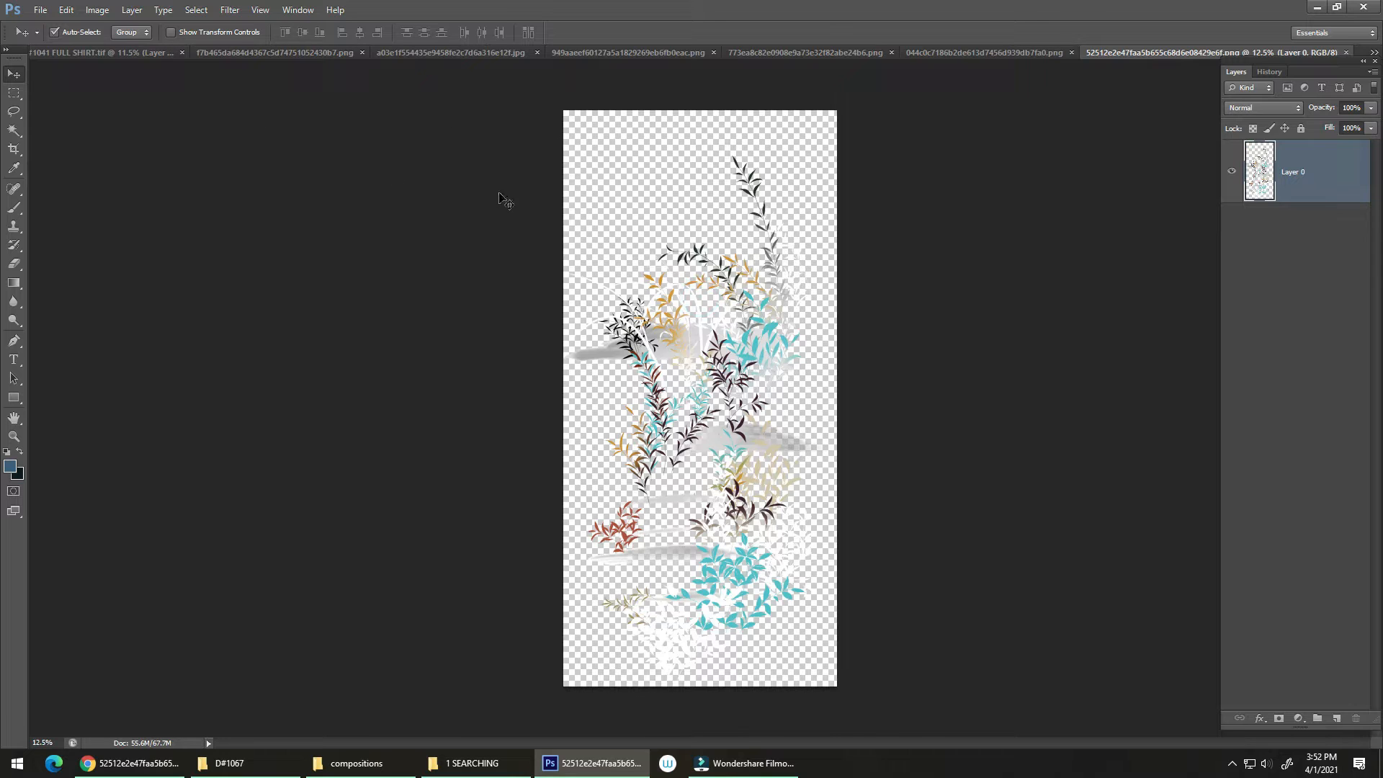
Close the PNG document with the red poppies, daisies and patterned border
left_click(275, 53)
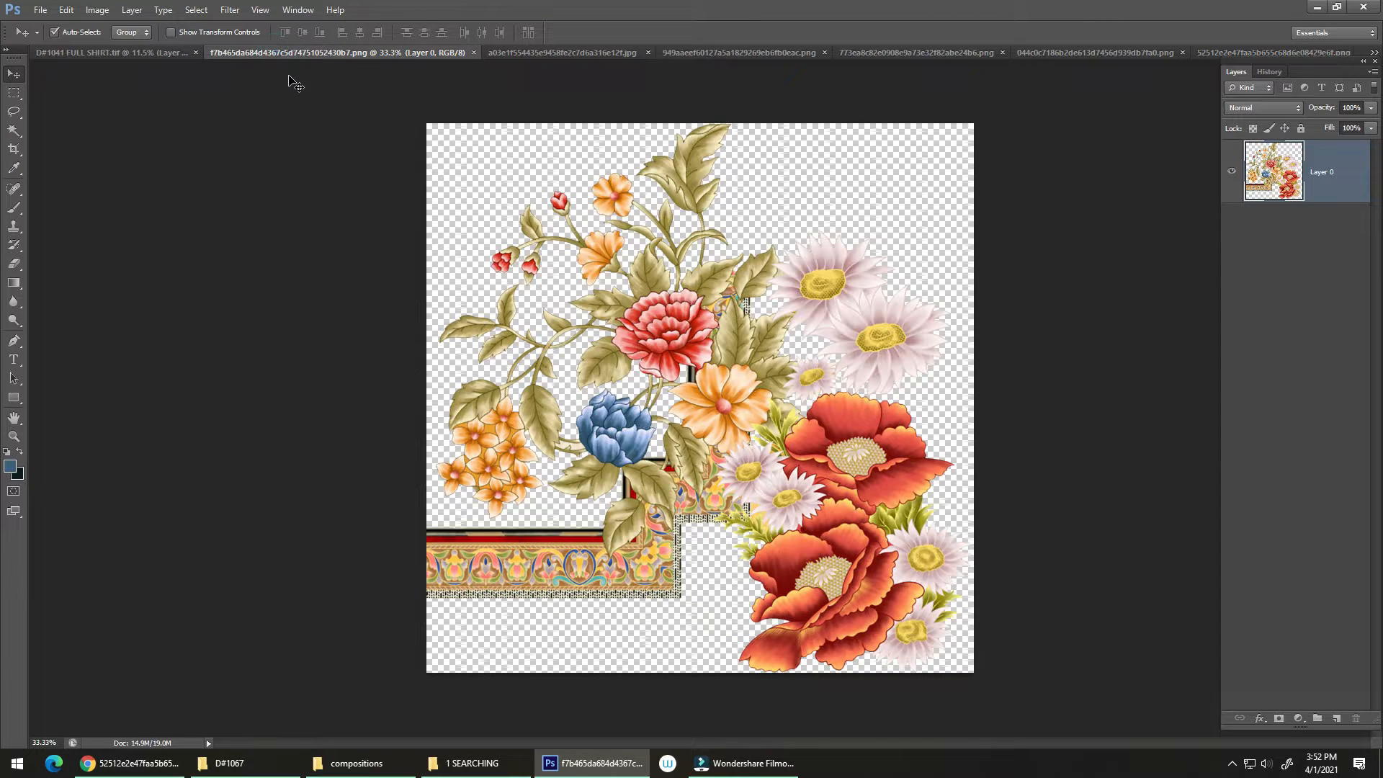
key("ctrl+w")
left_click(305, 55)
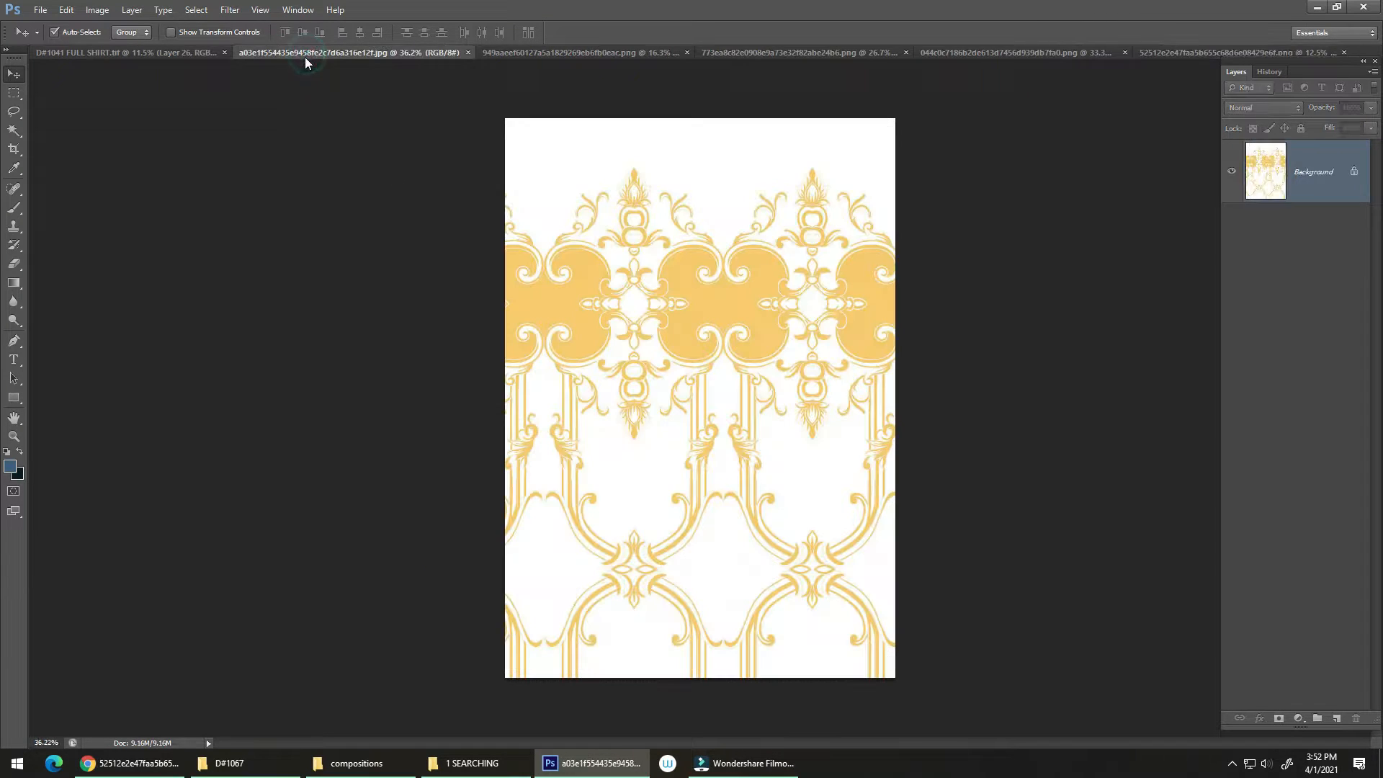
Copy the leaf artwork from 52512e2e47faa5b655c68d6e08429e6f.png into D#1041 FULL SHIRT.tif, above and behind the pagoda
left_click(162, 51)
left_click(1173, 52)
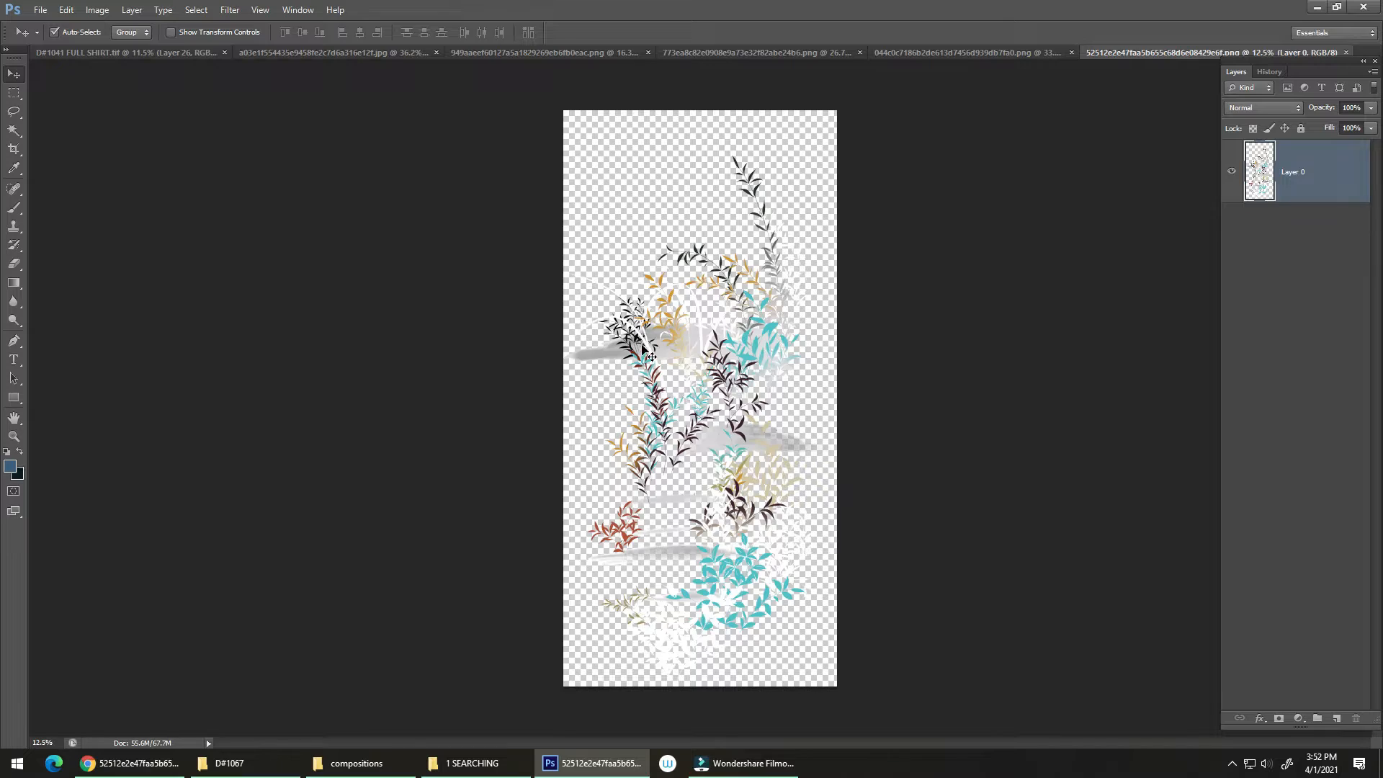
left_click_drag(651, 356, 602, 347)
scroll(620, 362, "up", 5)
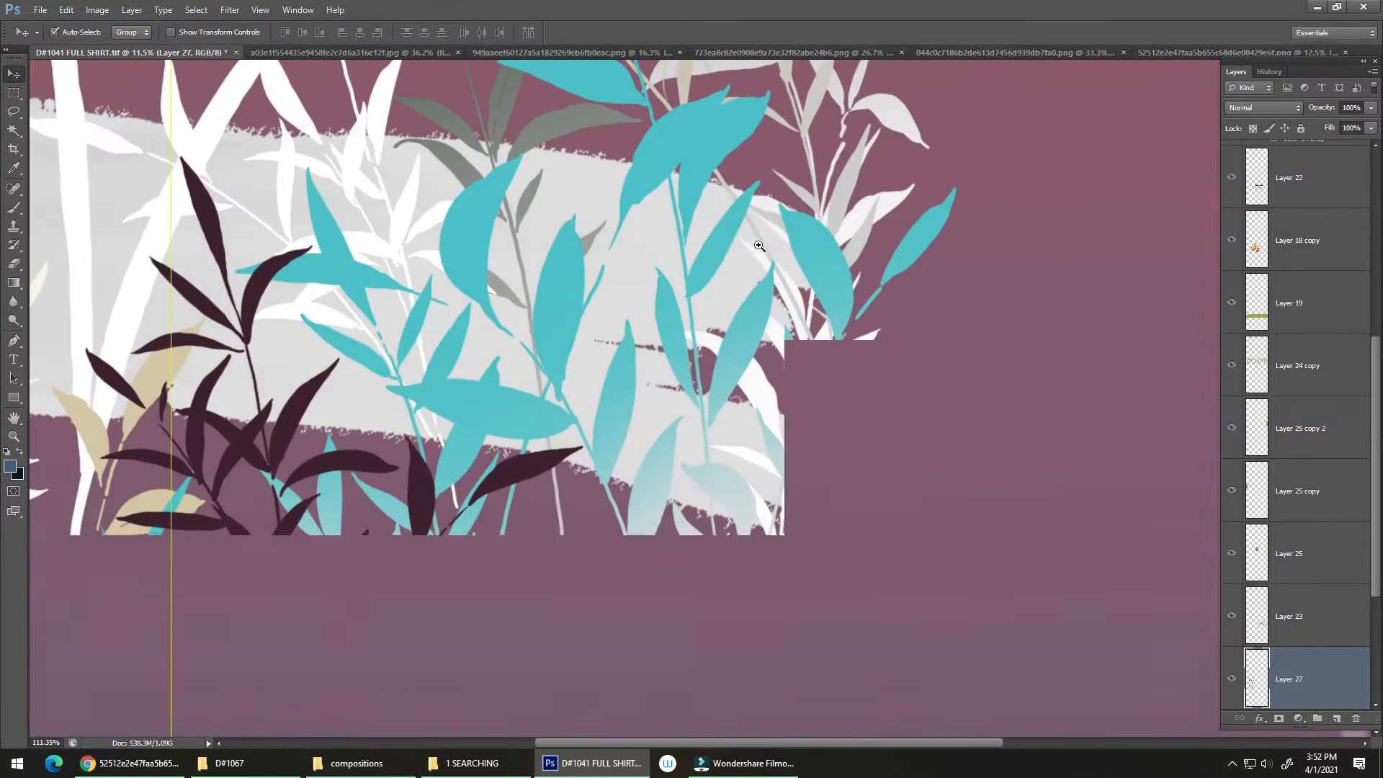
scroll(684, 297, "down", 5)
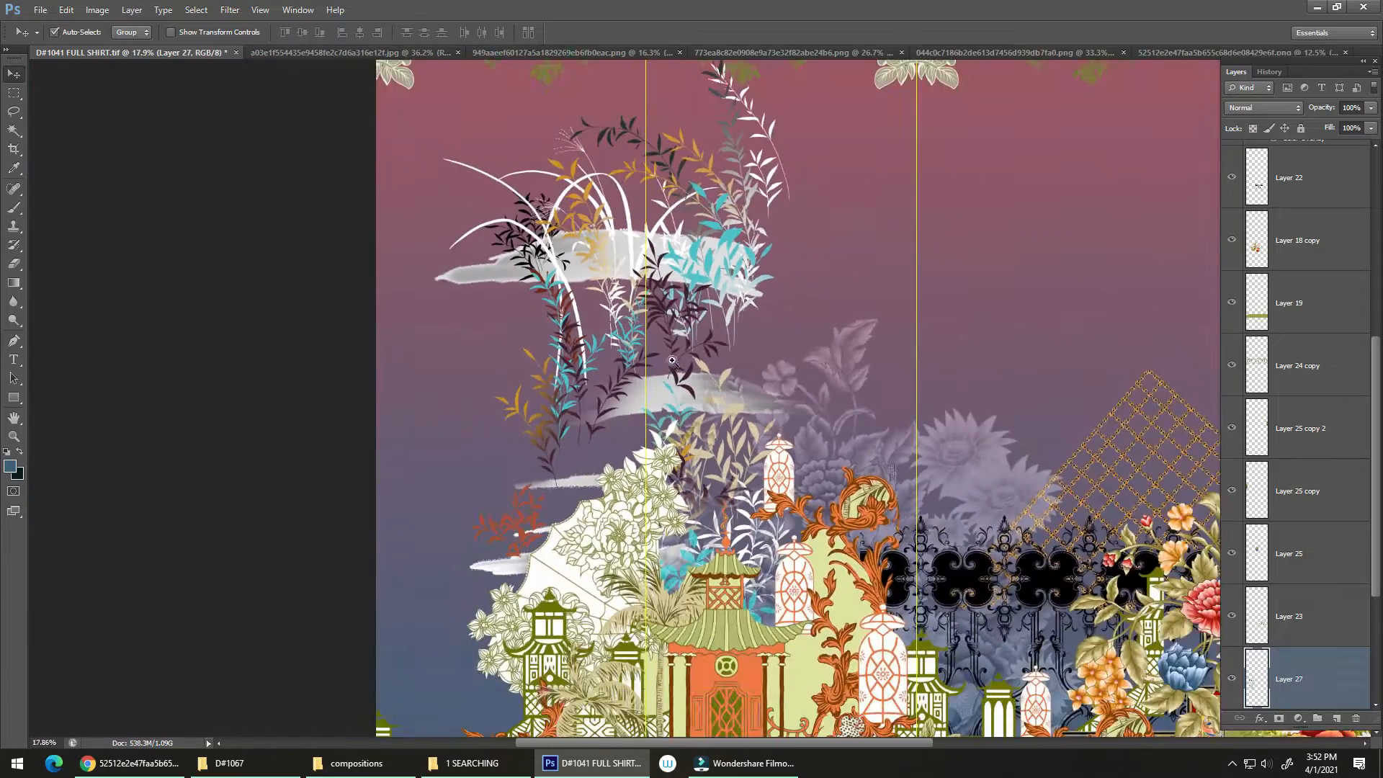
scroll(618, 389, "up", 2)
scroll(618, 390, "down", 3)
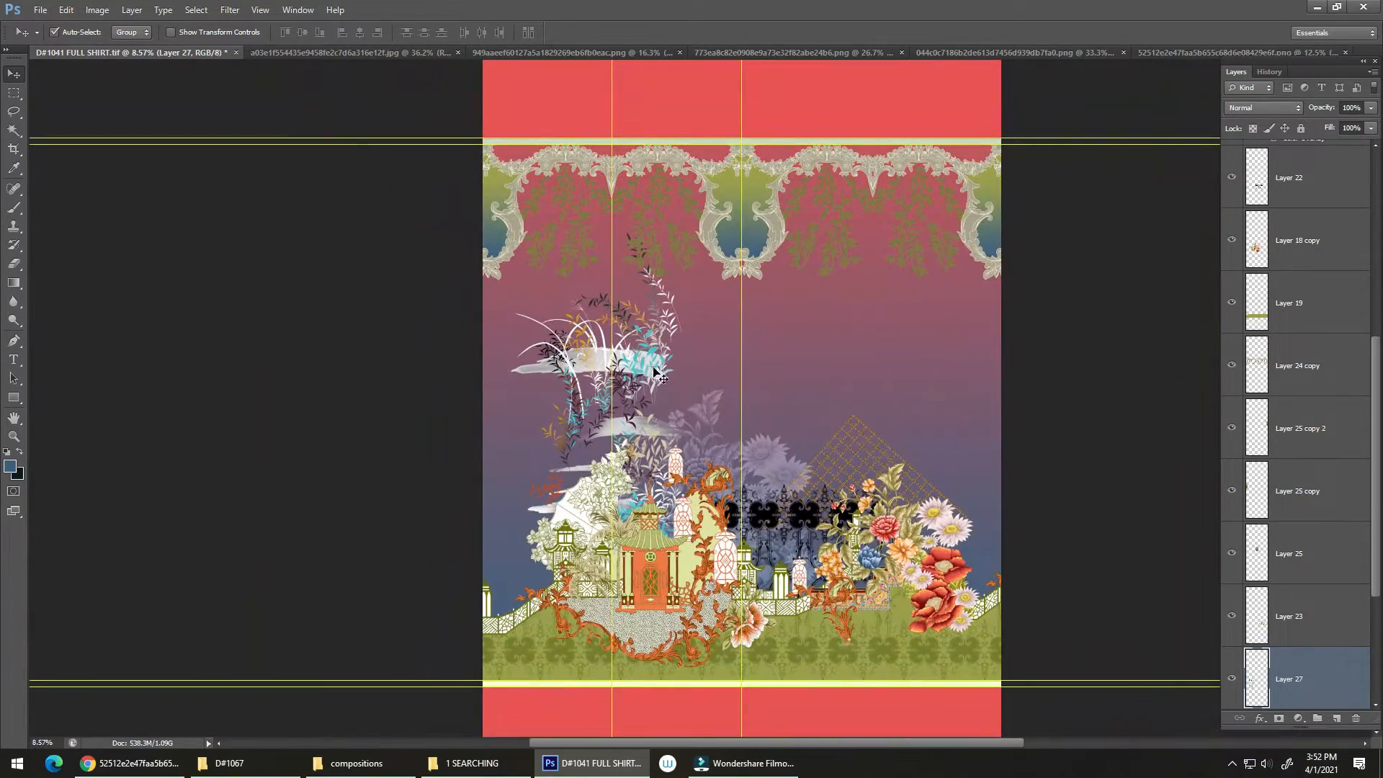
Reposition the leaf artwork on the shirt so it rises behind the pagoda, mostly between the two vertical guides
mouse_move(653, 371)
left_mouse_down()
mouse_move(661, 326)
mouse_move(768, 277)
mouse_move(778, 314)
mouse_move(759, 380)
mouse_move(772, 332)
mouse_move(902, 246)
mouse_move(921, 286)
mouse_move(906, 288)
left_mouse_up()
scroll(761, 381, "up", 4)
scroll(749, 364, "down", 3)
scroll(900, 289, "up", 8)
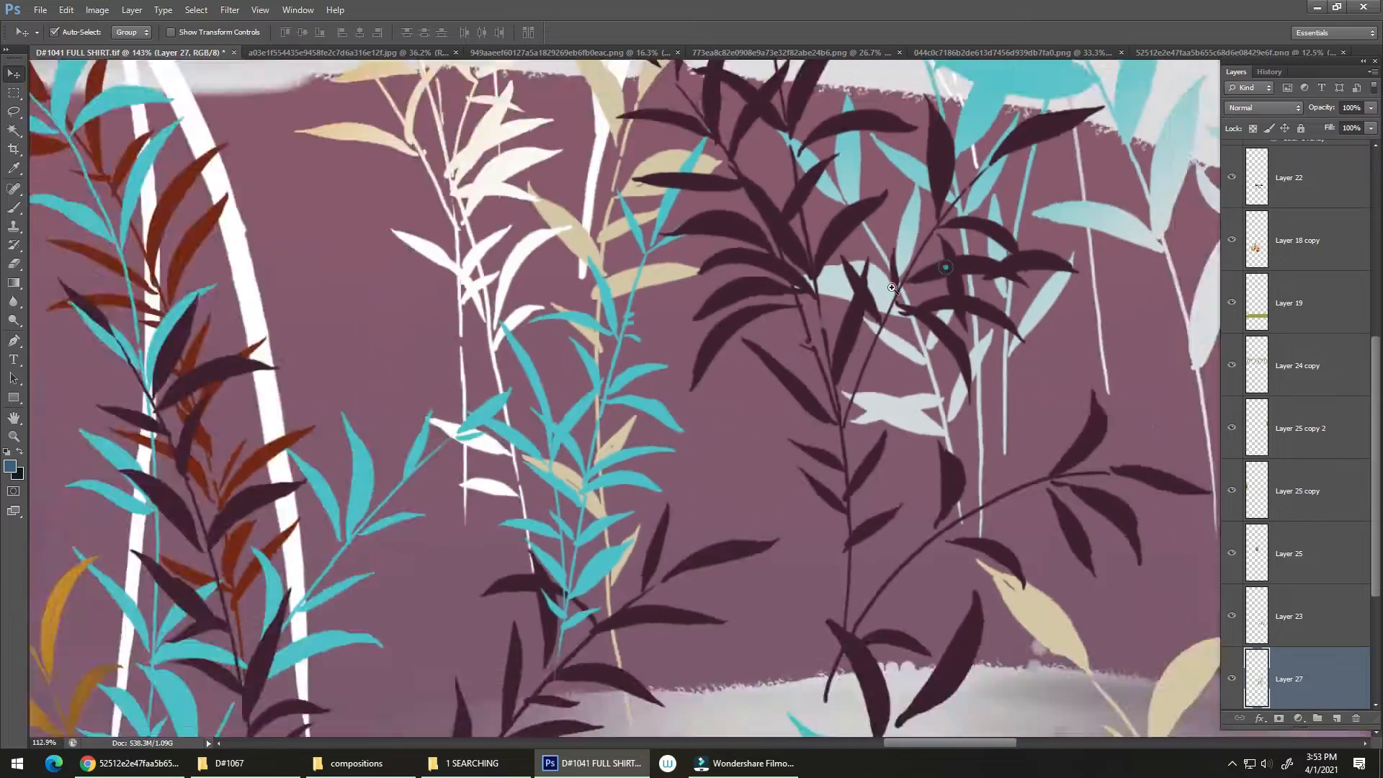
scroll(892, 287, "down", 8)
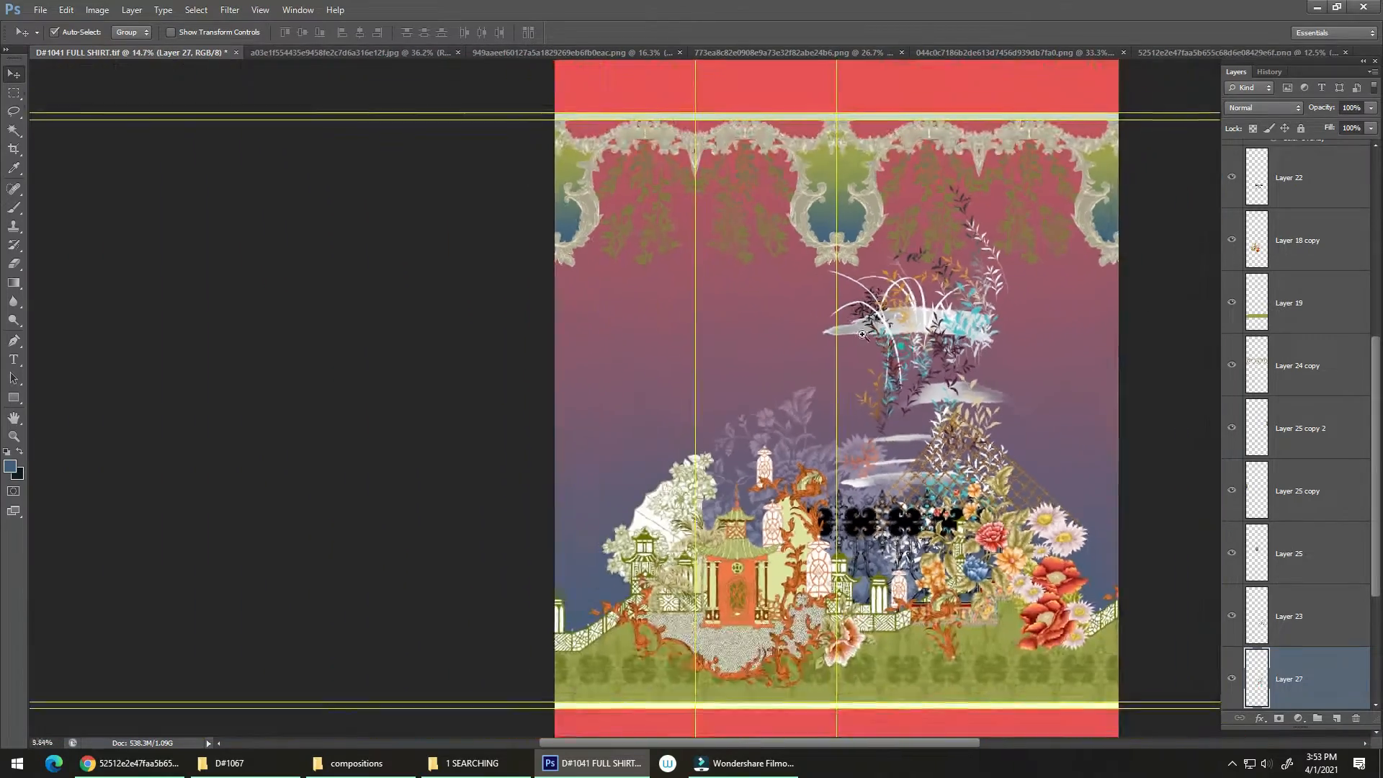
scroll(885, 338, "down", 1)
mouse_move(937, 313)
left_mouse_down()
mouse_move(902, 330)
mouse_move(699, 332)
mouse_move(693, 349)
mouse_move(742, 337)
mouse_move(752, 315)
mouse_move(824, 347)
mouse_move(813, 370)
left_mouse_up()
scroll(896, 306, "up", 3)
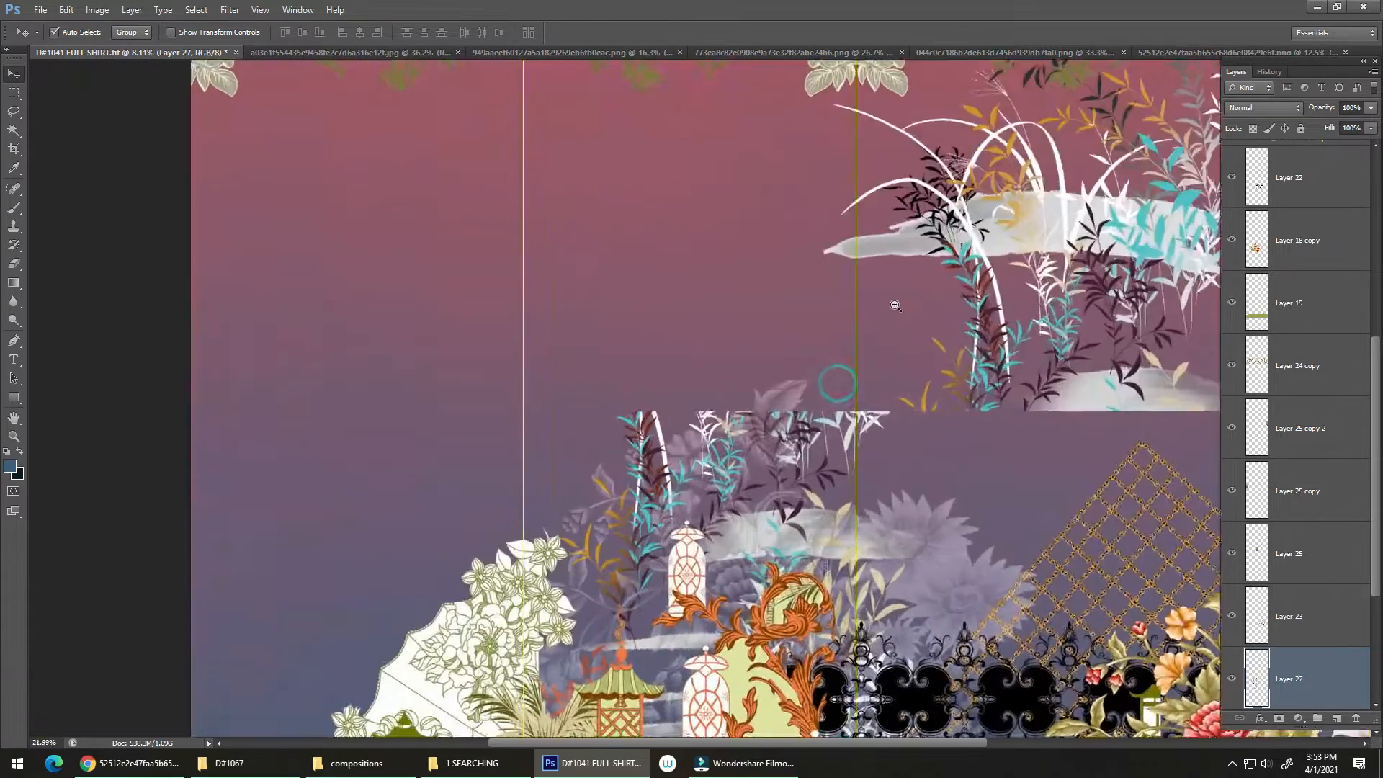
scroll(895, 305, "down", 3)
left_click_drag(880, 461, 997, 349)
left_click_drag(937, 387, 805, 317)
Move the faded flowers on Layer 18 copy to the shirt's left edge, behind the white blossom tree
left_click_drag(906, 322, 571, 399)
scroll(570, 399, "down", 2)
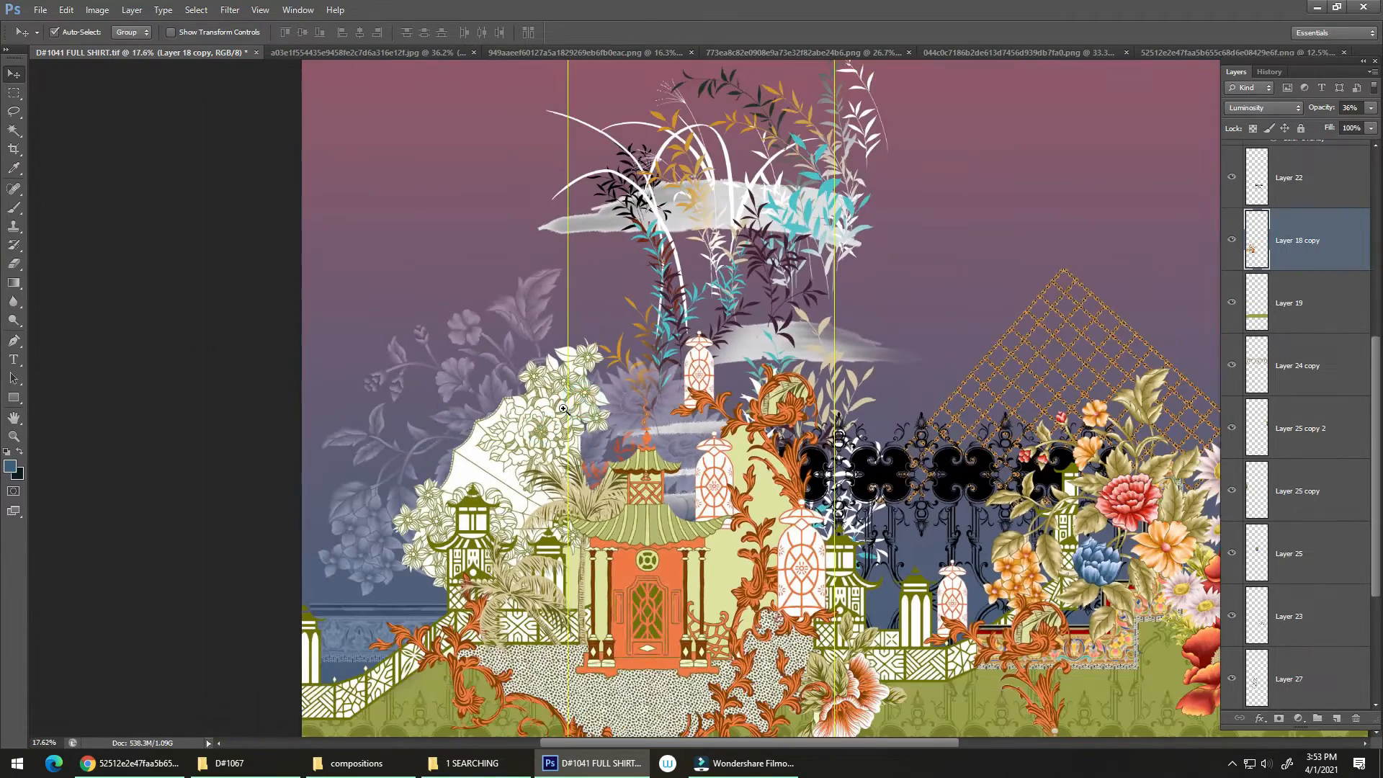
left_click_drag(533, 343, 587, 350)
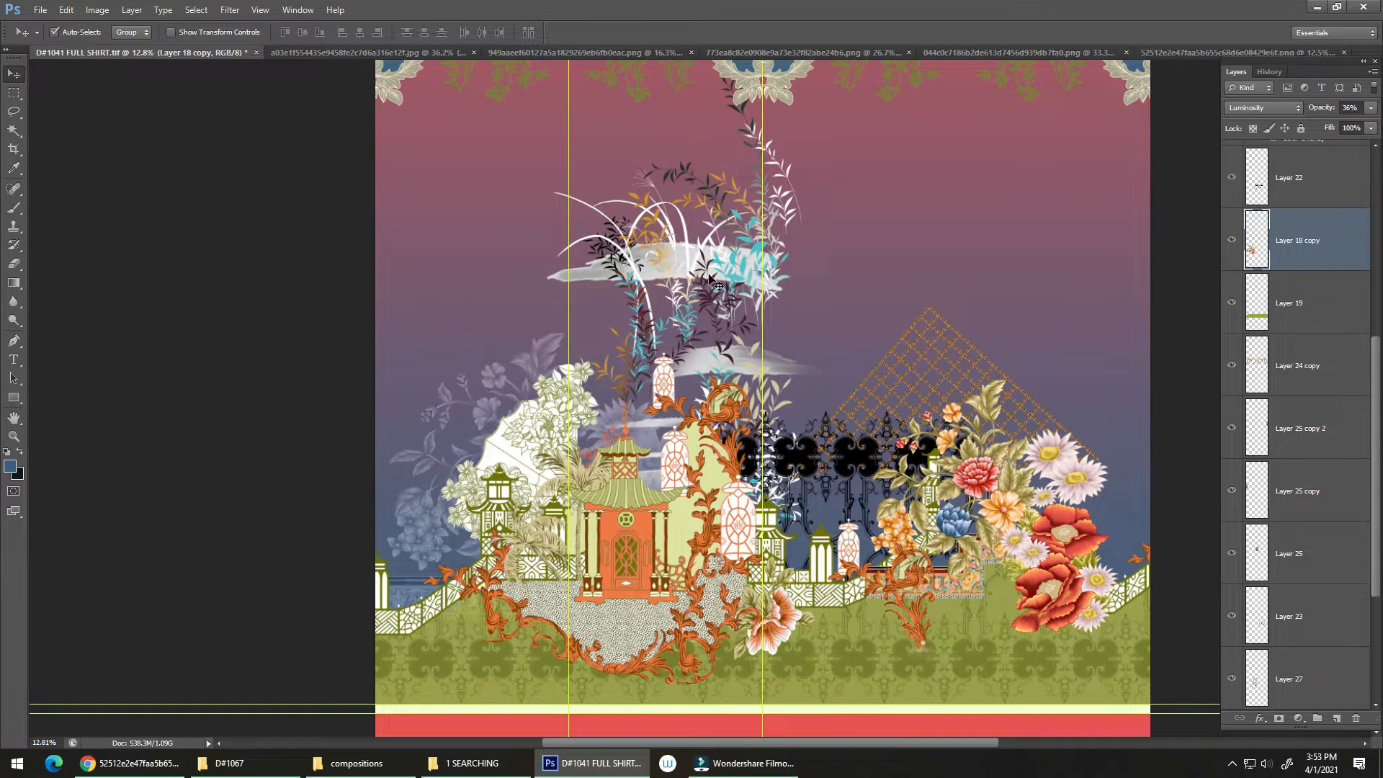
left_click_drag(485, 391, 311, 376)
scroll(685, 342, "down", 1)
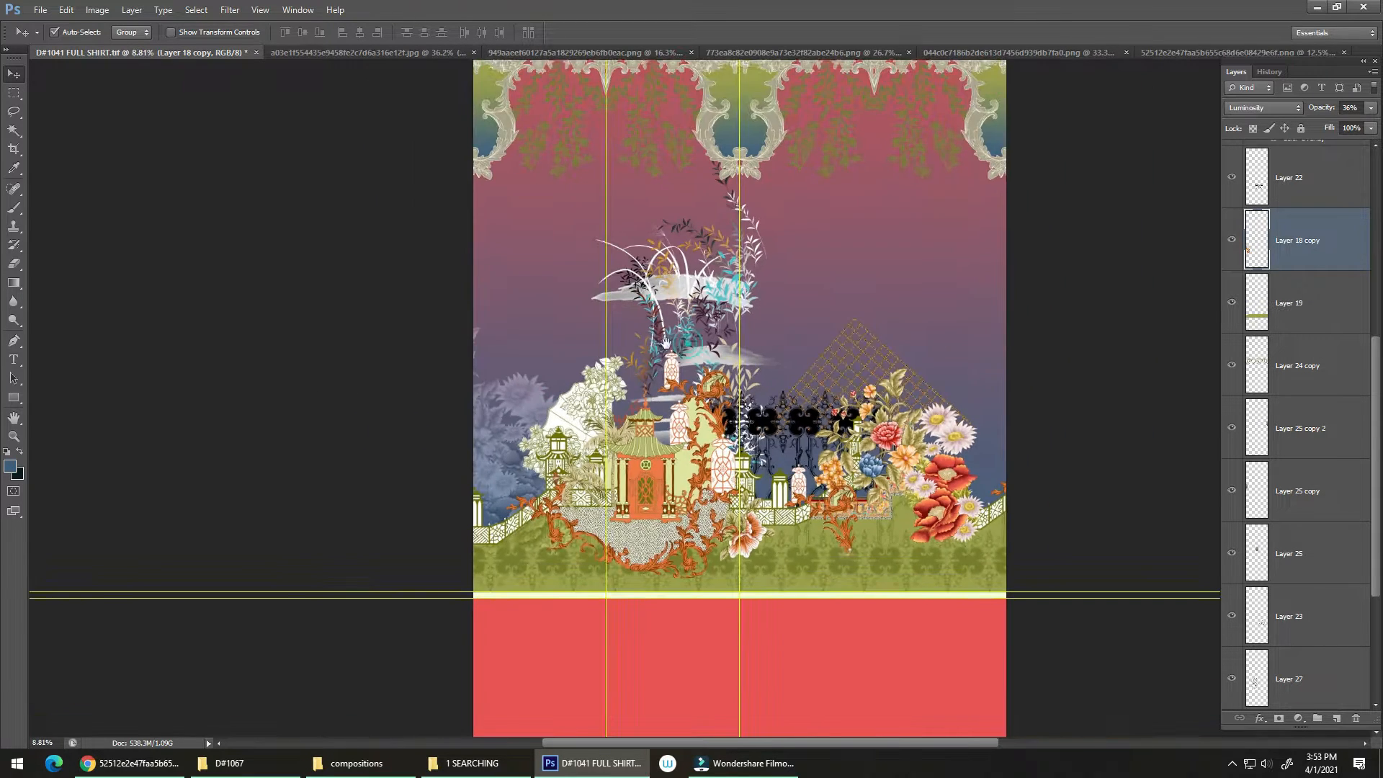
Move the leaf artwork above the black fence beside the lattice, and send the lattice layer one level back behind it
left_click_drag(665, 342, 625, 389)
left_click_drag(679, 336, 774, 324)
scroll(786, 388, "up", 3)
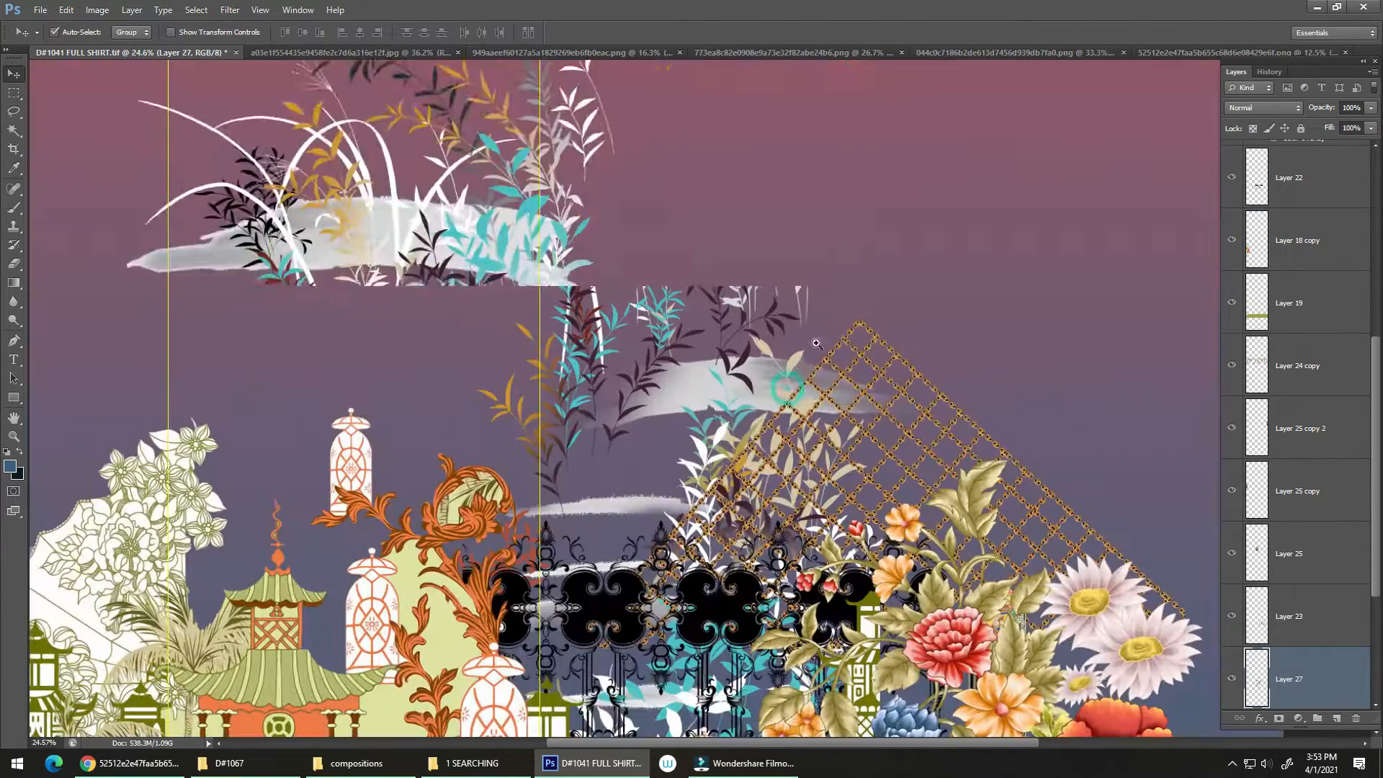
left_click_drag(799, 373, 803, 356)
scroll(792, 360, "down", 3)
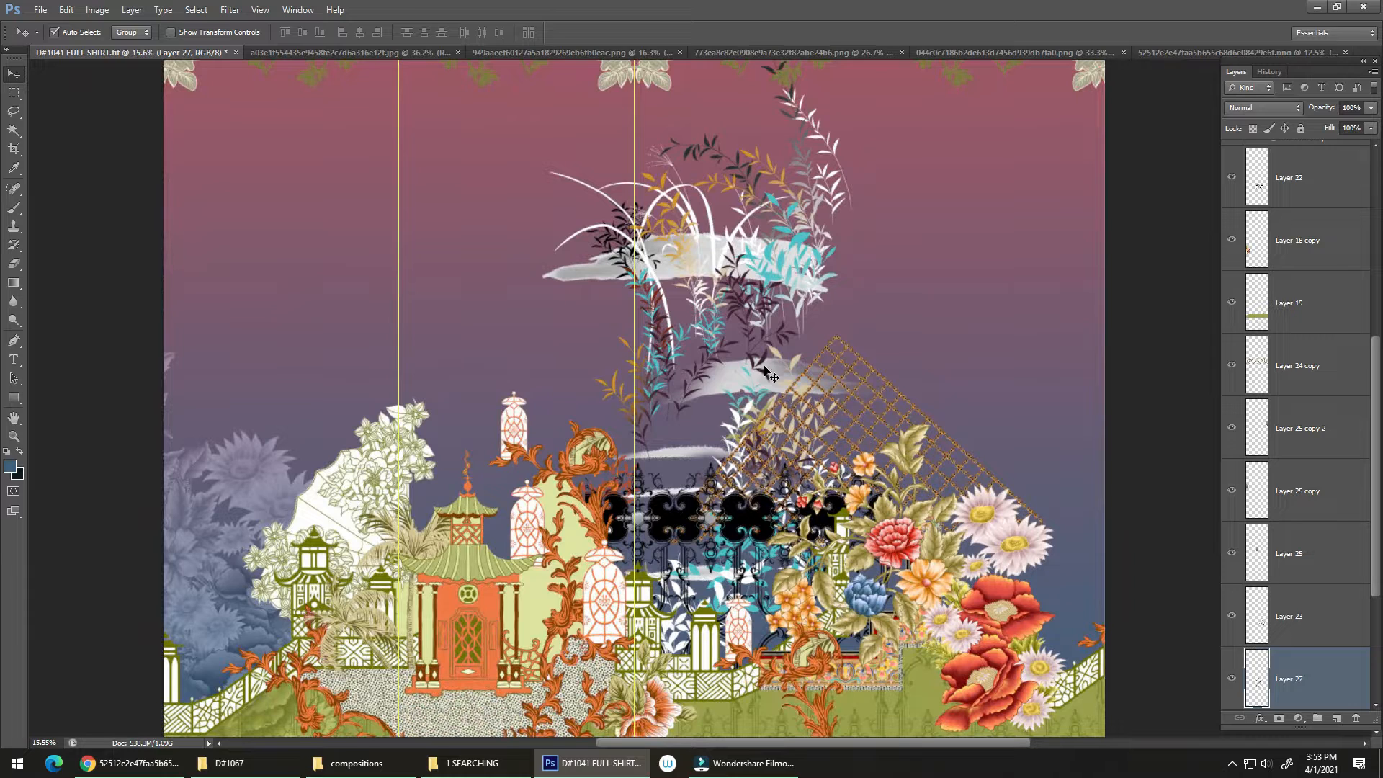
left_click(838, 342)
key("ctrl+bracketleft")
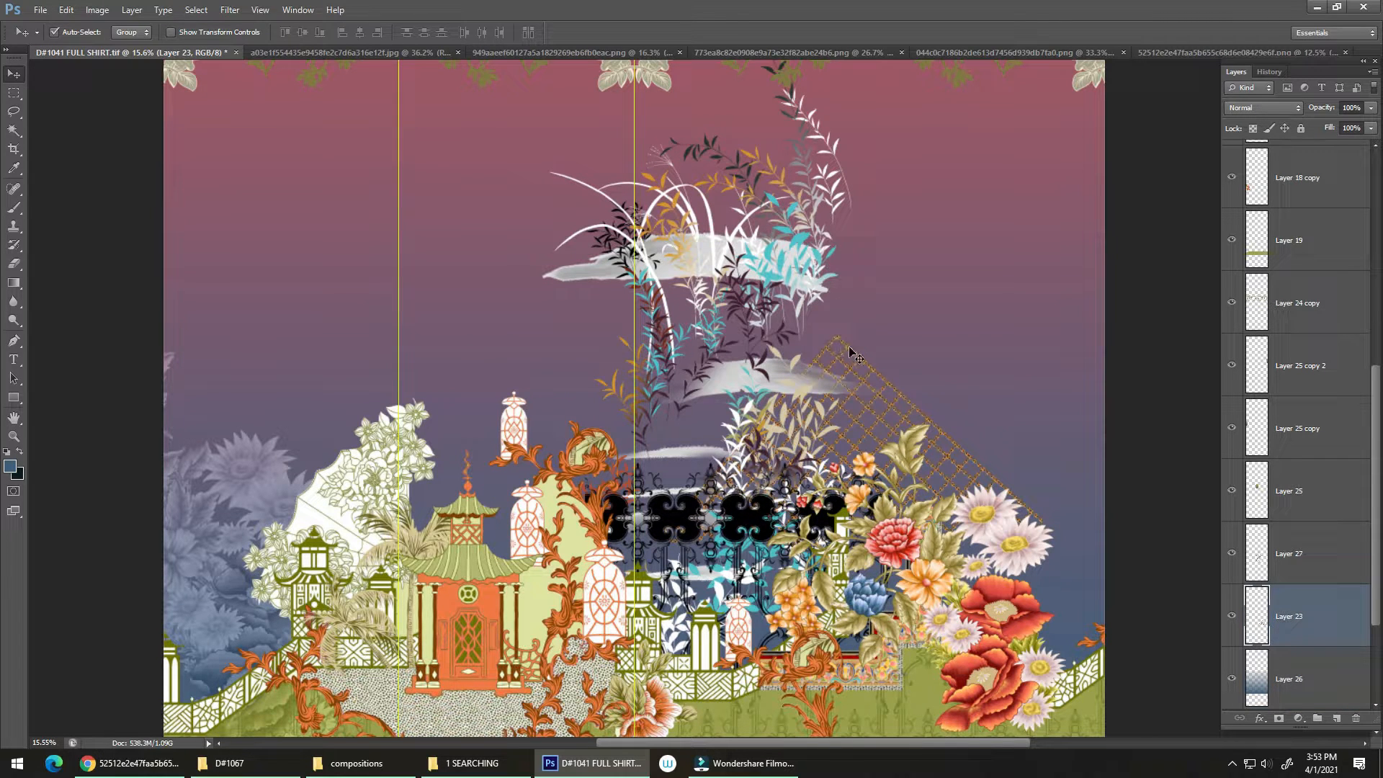
Duplicate the golden lattice behind the pagoda and place the copy one level beneath the original lattice
left_click_drag(839, 342, 451, 338)
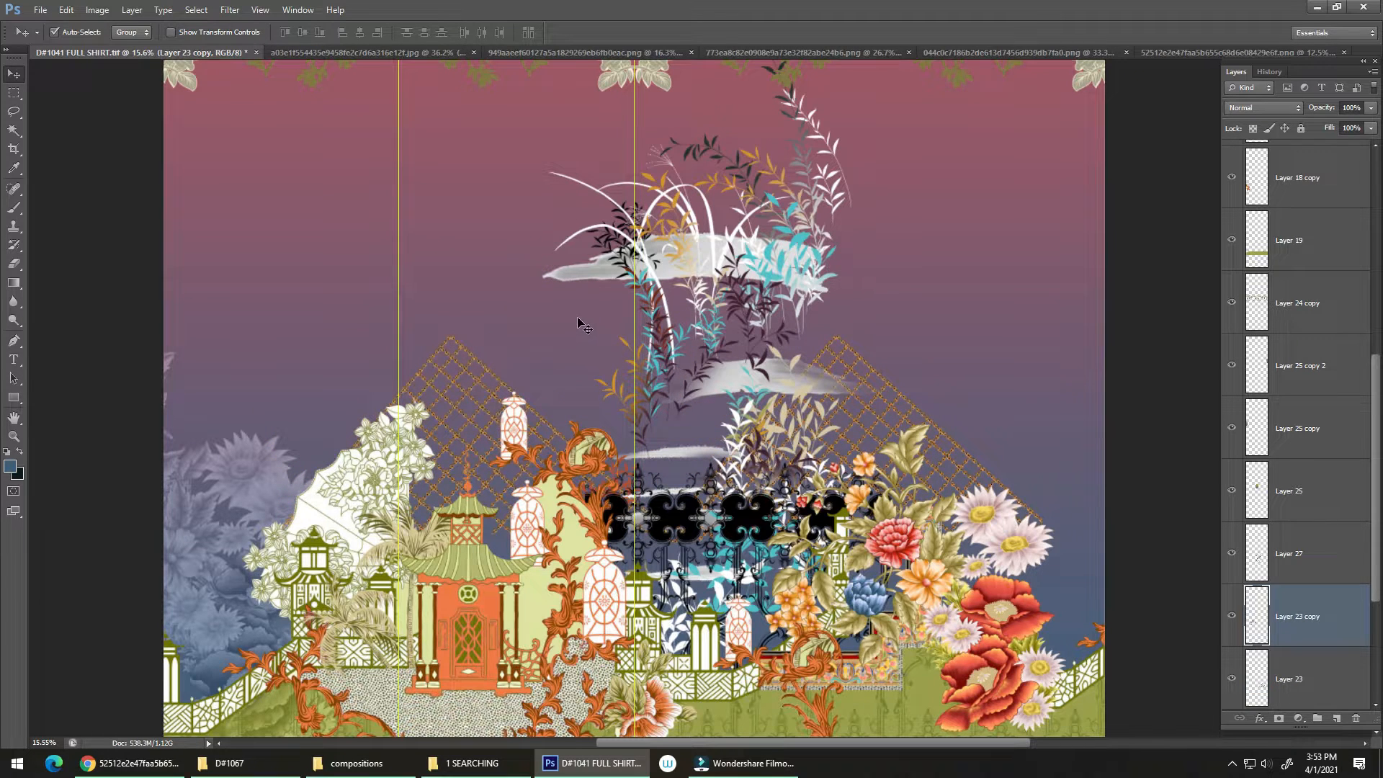
key("ctrl+bracketleft")
key("ctrl+bracketleft")
key("ctrl+bracketright")
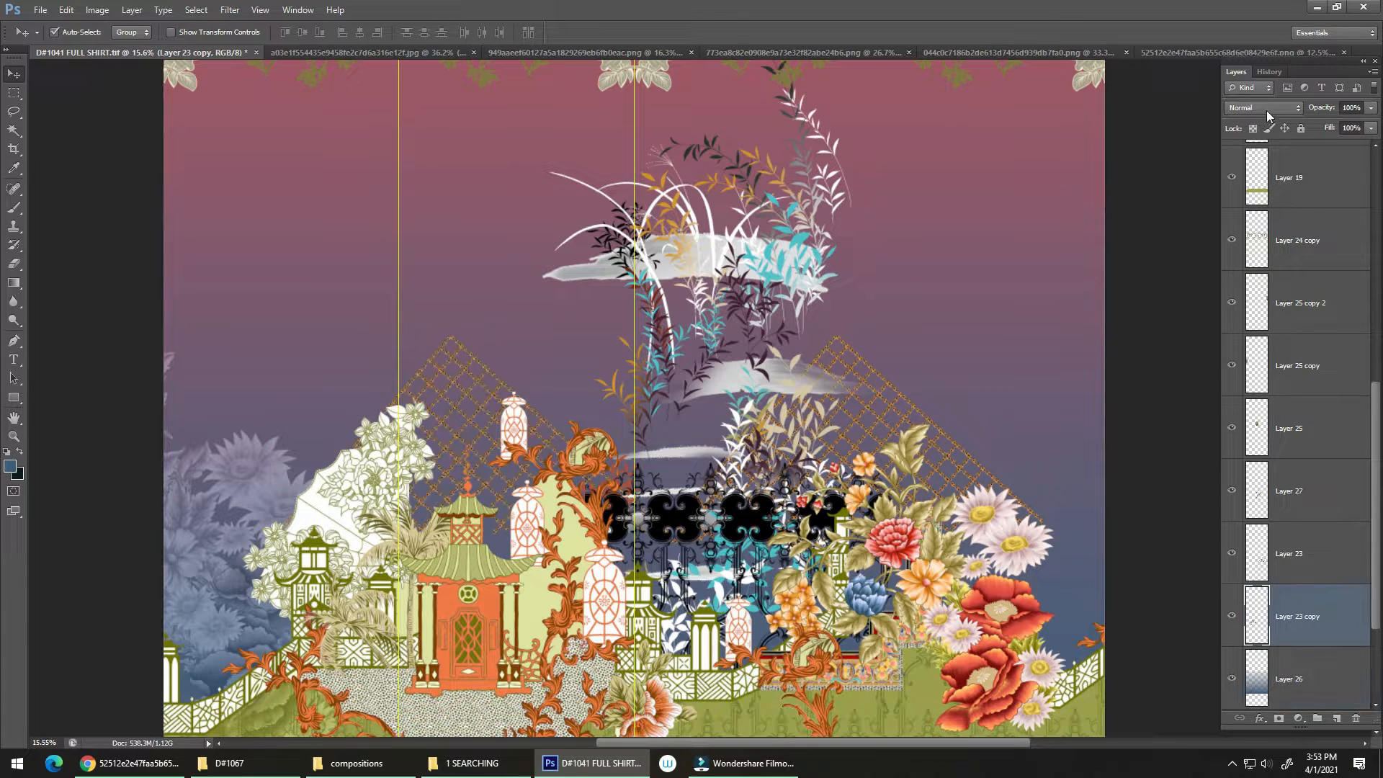
Set the lattice copy's blend mode to Luminosity
left_click(1263, 108)
left_click(1257, 472)
left_click(1280, 108)
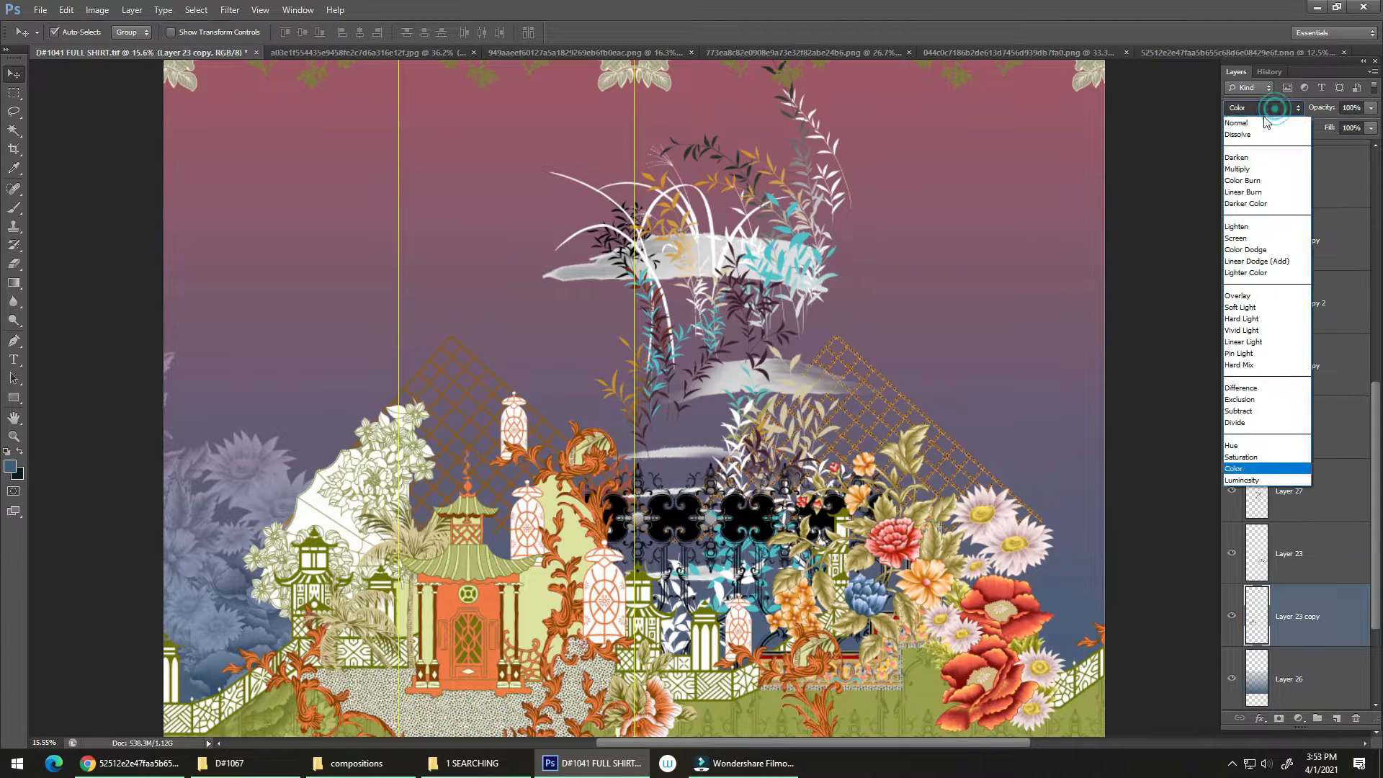
left_click(1258, 480)
scroll(576, 324, "down", 3)
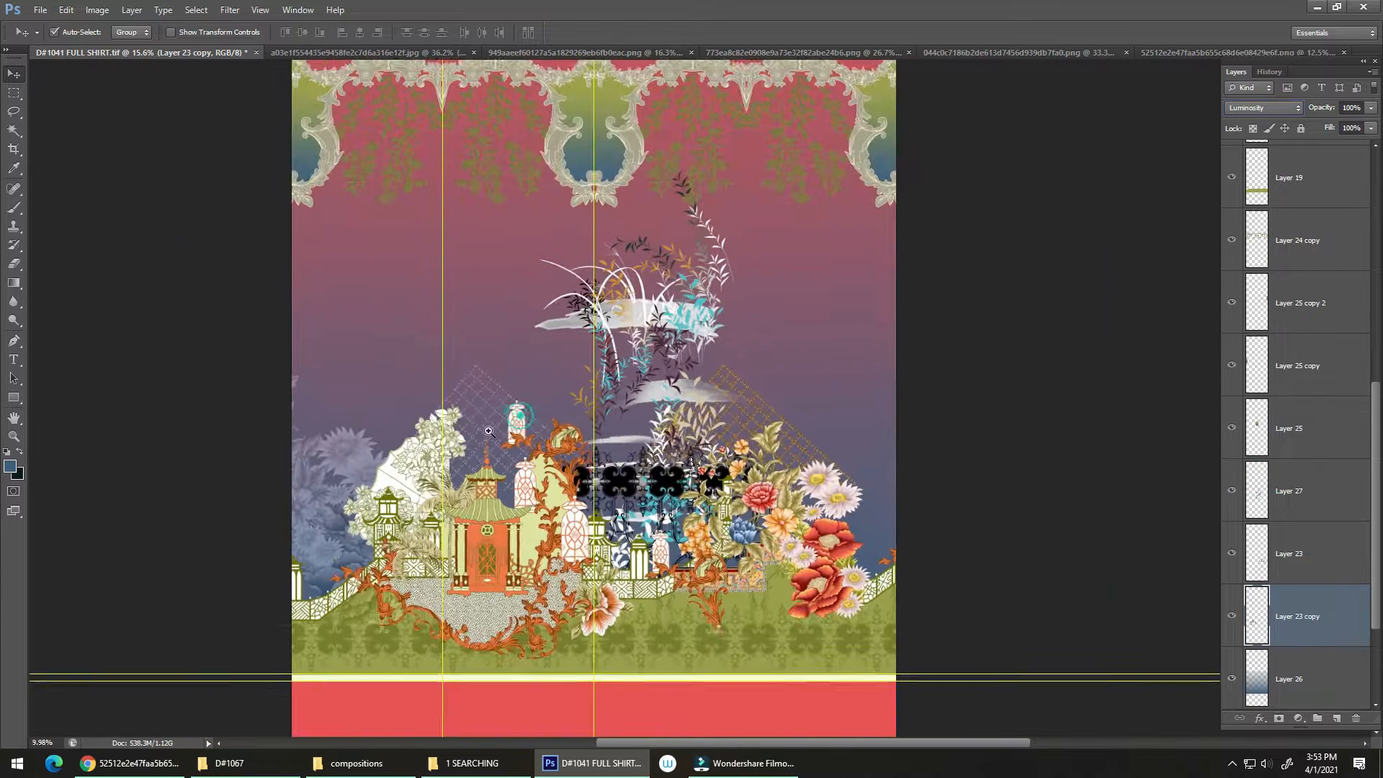
Flip the lattice copy vertically and move it up into the first ornate frame behind the hanging green vines
key("ctrl+t")
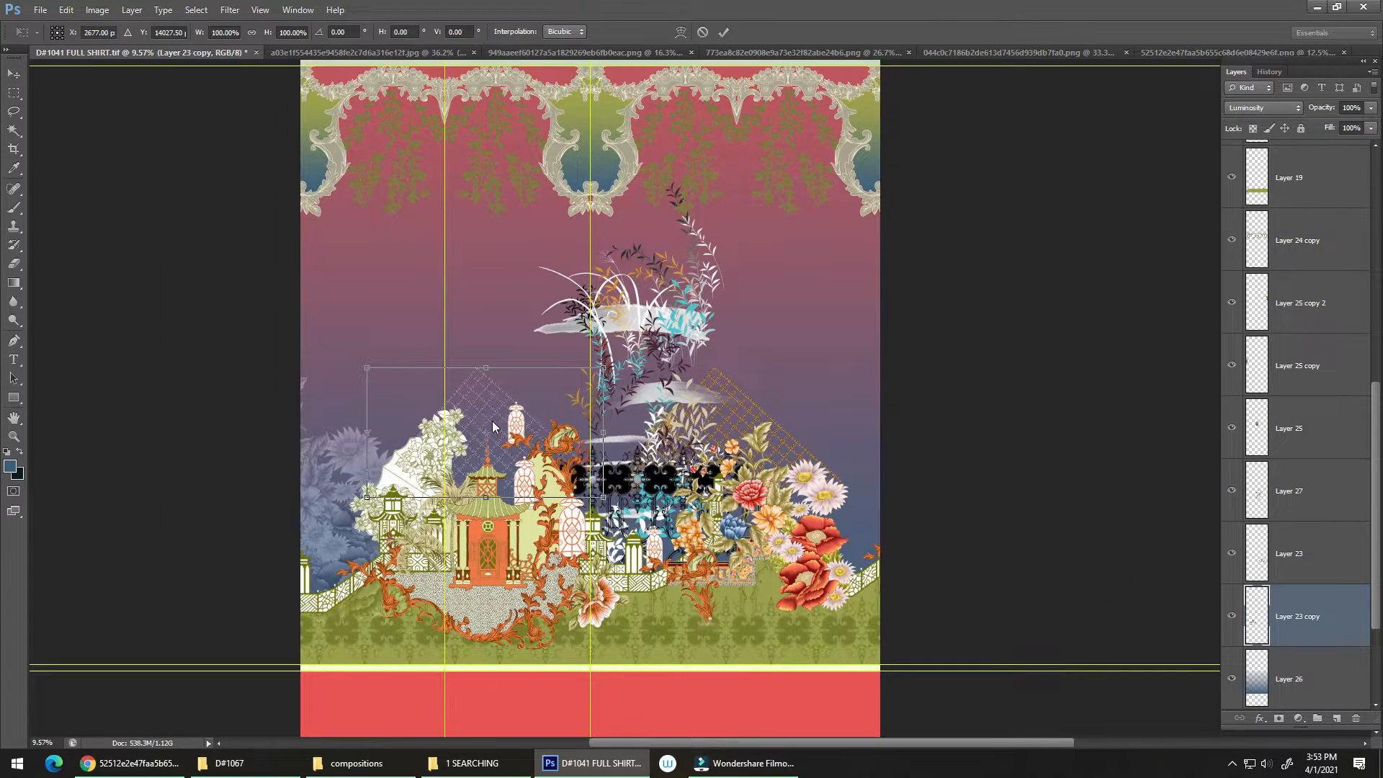
right_click(493, 426)
left_click(528, 651)
left_click_drag(512, 357, 617, 101)
double_click(479, 144)
left_click_drag(582, 180, 471, 337)
left_click_drag(485, 429, 445, 367)
left_click_drag(545, 343, 489, 375)
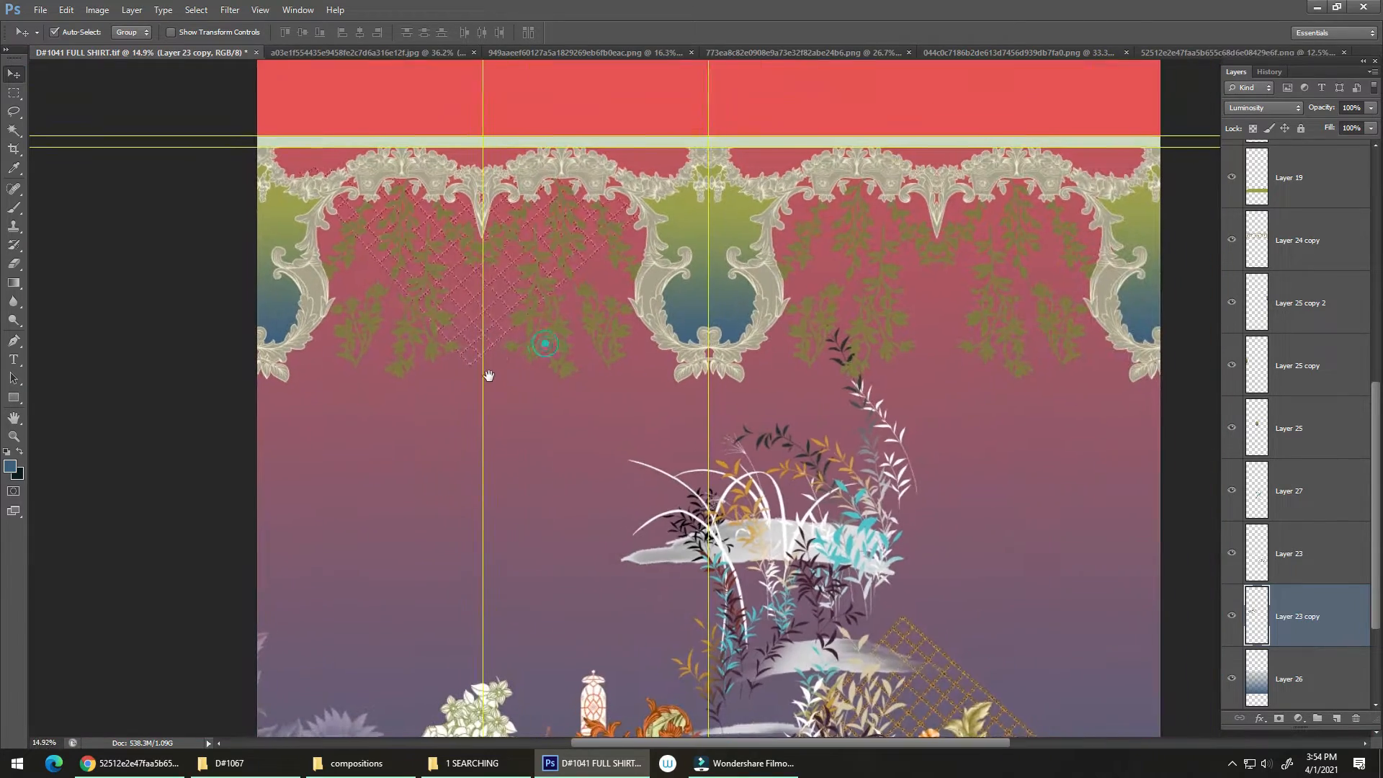
Shift the flipped lattice horizontally to about X 2301 px so it is centred on the first vertical guide
key("ctrl+t")
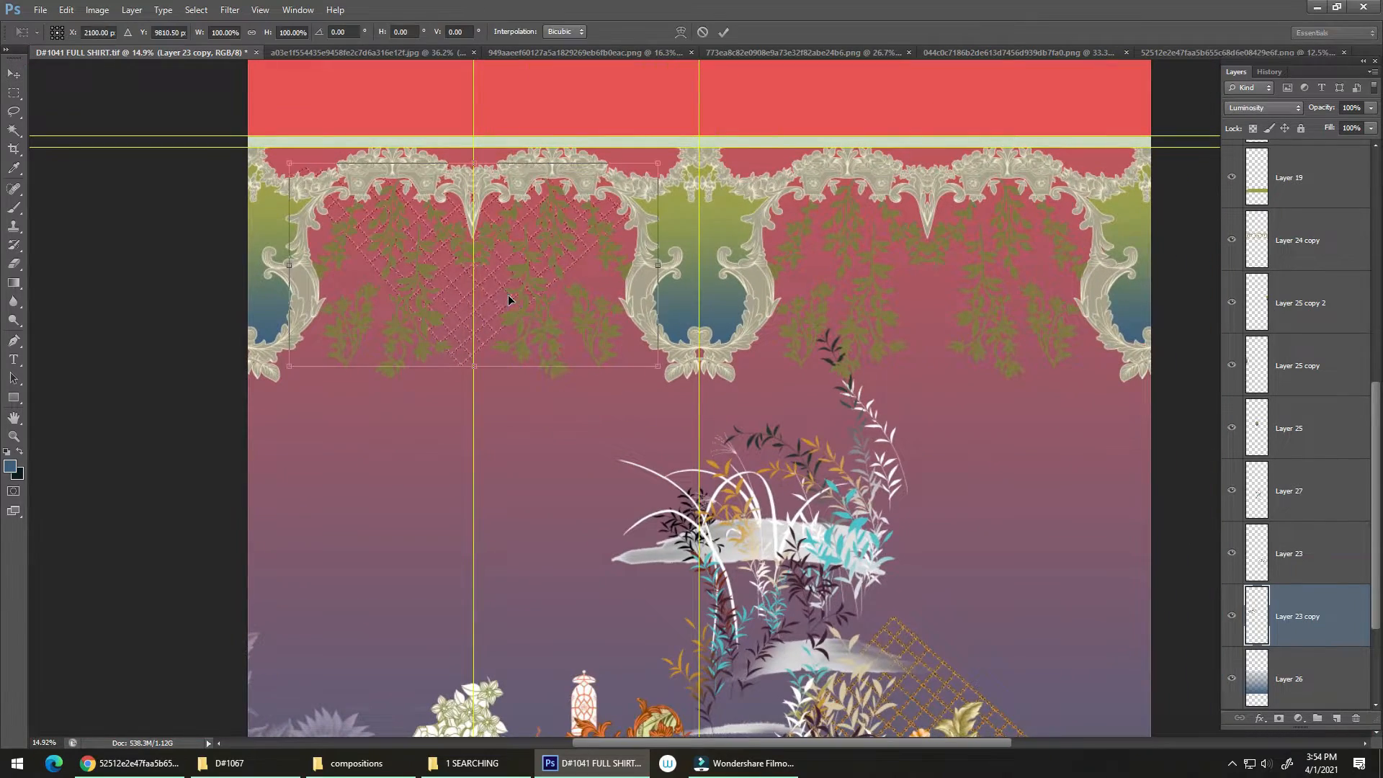
left_click_drag(507, 295, 518, 296)
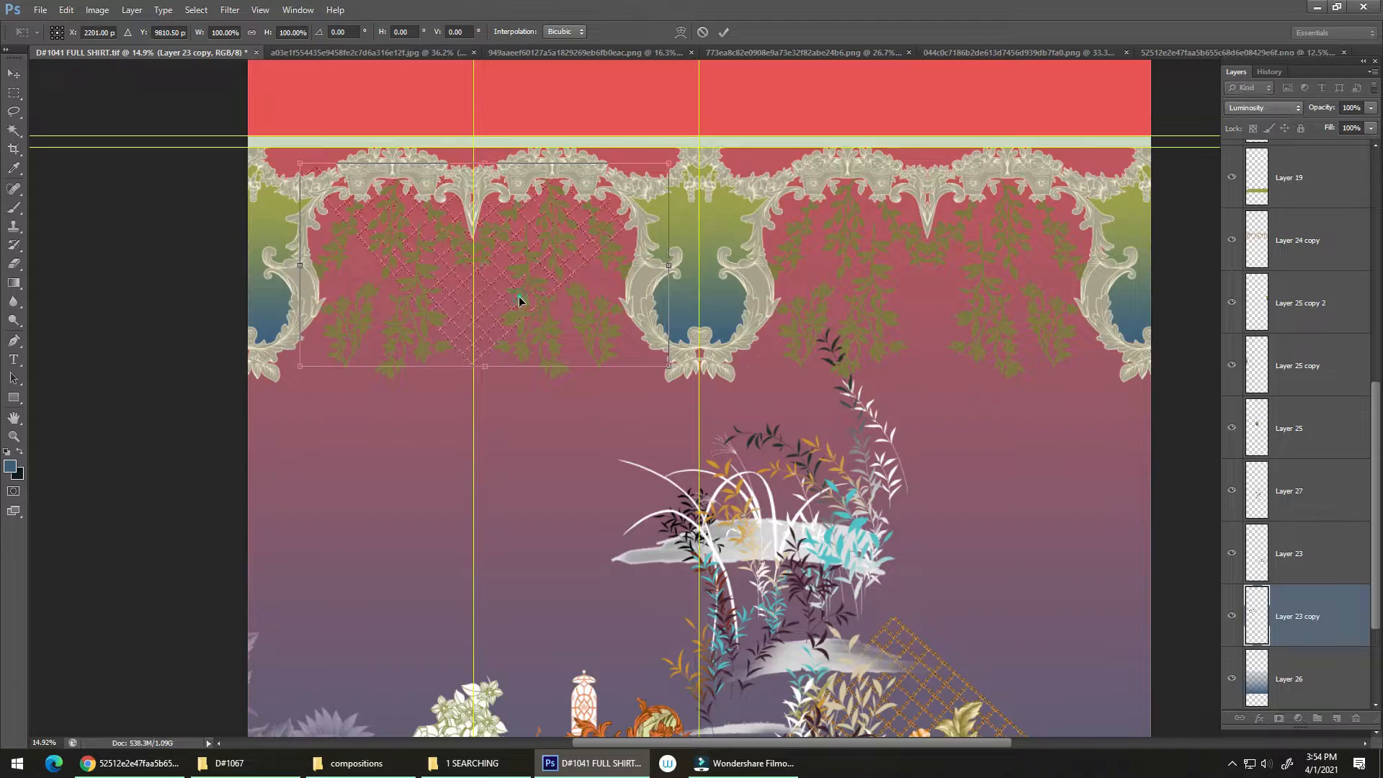
key("Return")
Erase the pieces of the flipped lattice that stick out around the ornate frame's floral garland
left_click_drag(454, 140, 746, 144)
left_click_drag(745, 144, 938, 304)
left_click_drag(611, 328, 394, 324)
key("e")
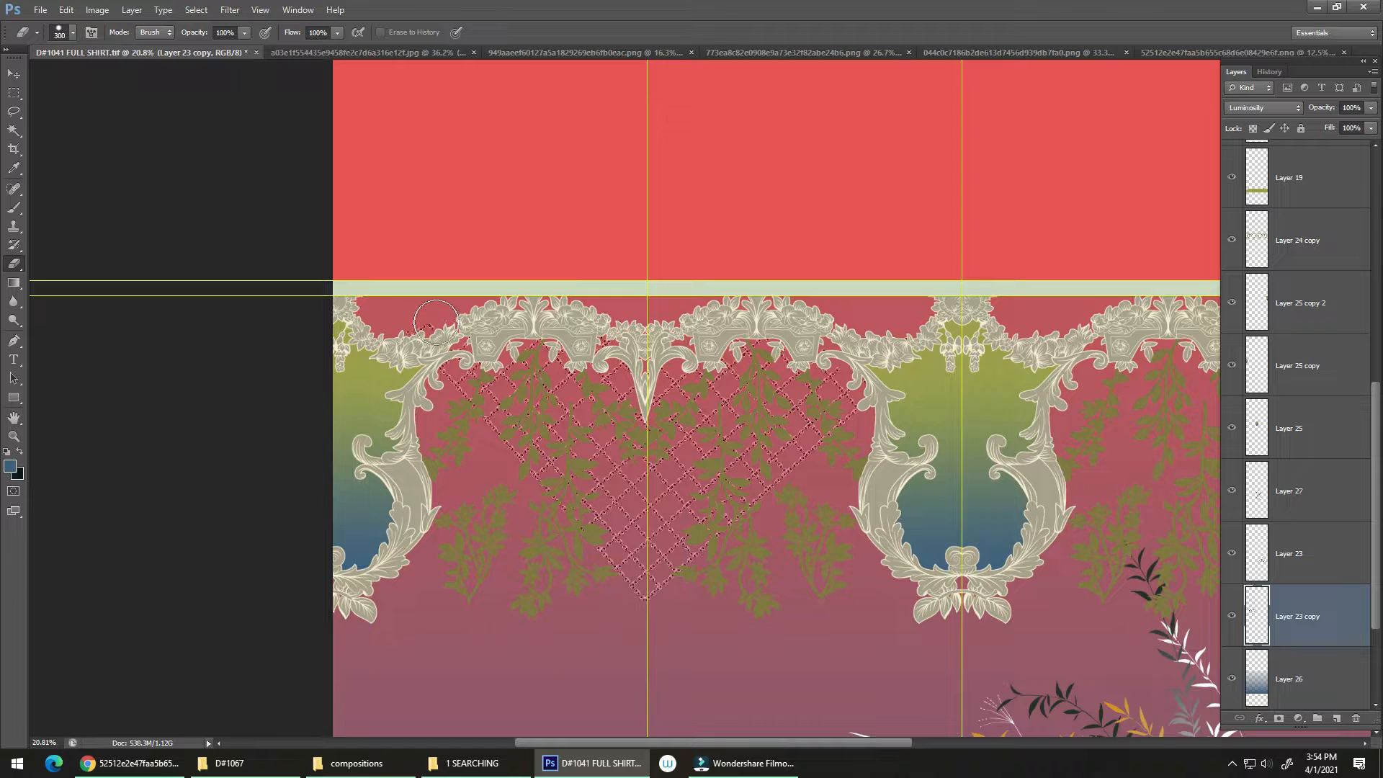
left_click_drag(648, 295, 730, 336)
left_click_drag(730, 336, 571, 305)
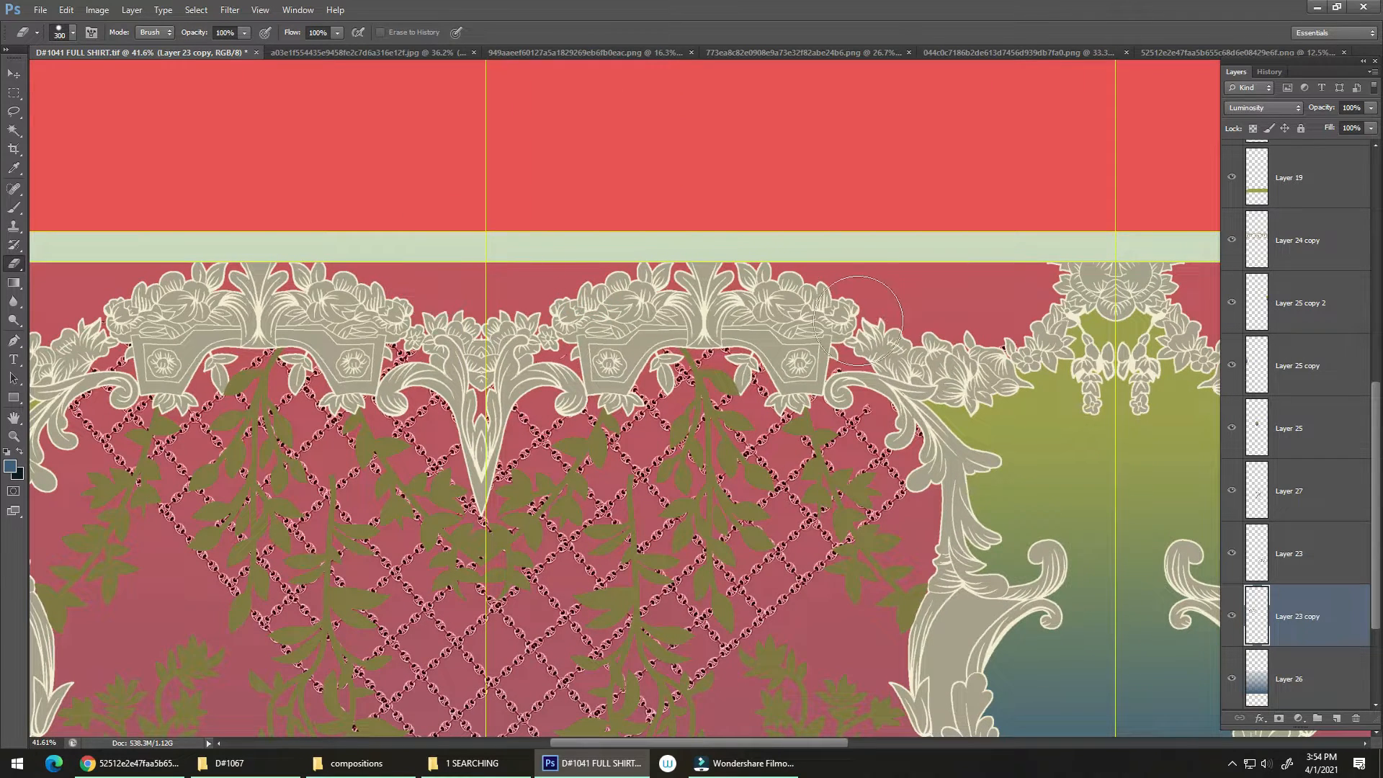
left_click_drag(862, 321, 798, 326)
left_click_drag(835, 334, 661, 353)
Duplicate the trimmed lattice into the second ornate frame on the same layer, clear the selection, and hide the guides
key("alt+e")
key("alt+a")
key("alt+h")
key("ctrl+d")
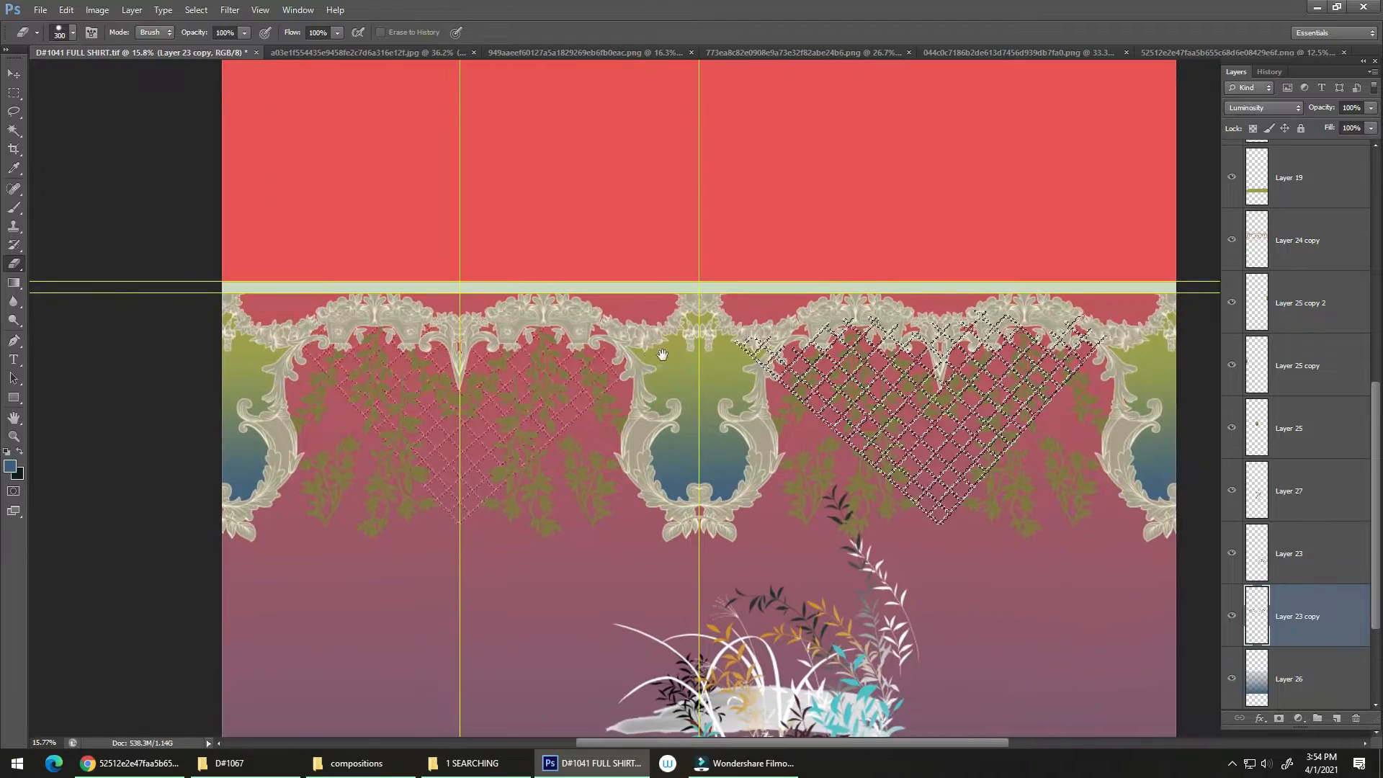
key("ctrl+h")
Duplicate the leaf artwork on Layer 27 and place the copy on the plain red area above the ornate frames
mouse_move(891, 437)
left_mouse_down()
mouse_move(993, 436)
mouse_move(868, 437)
left_mouse_up()
mouse_move(860, 582)
left_mouse_down()
mouse_move(795, 326)
mouse_move(779, 382)
mouse_move(861, 355)
mouse_move(815, 246)
mouse_move(827, 212)
mouse_move(785, 236)
mouse_move(796, 273)
mouse_move(746, 291)
mouse_move(777, 267)
mouse_move(780, 361)
left_mouse_up()
key("v")
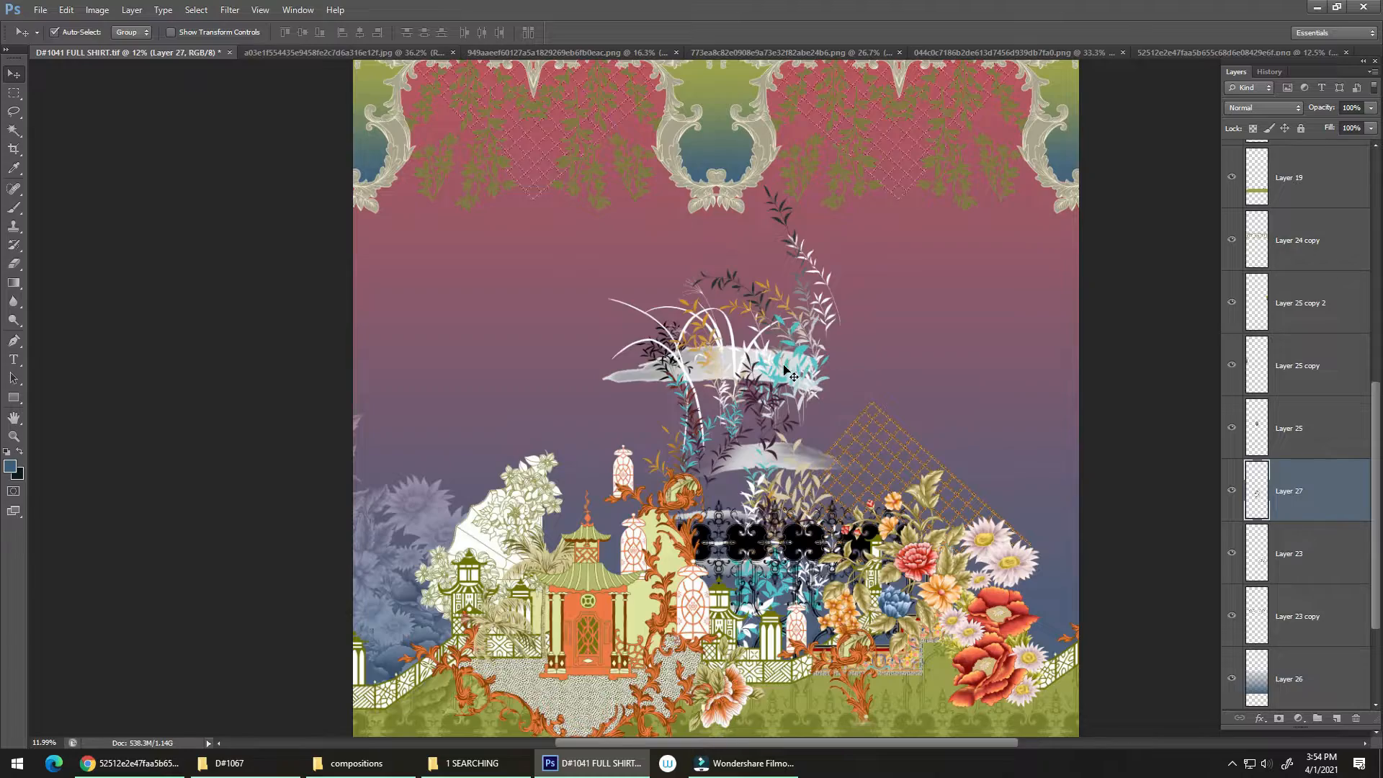
left_click_drag(783, 492, 727, 405)
left_click_drag(761, 310, 695, 161)
left_click_drag(751, 527, 810, 526)
left_click_drag(807, 526, 781, 369)
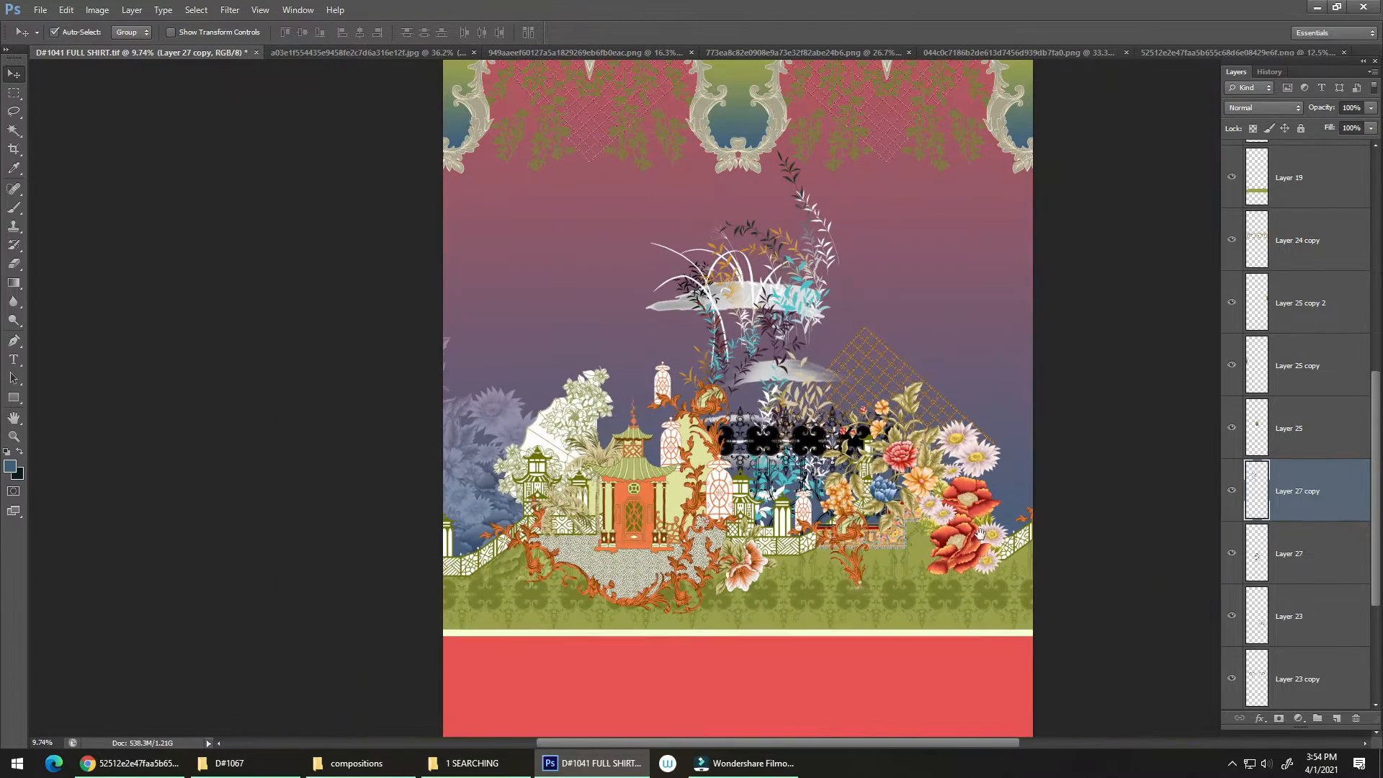
left_click(1232, 767)
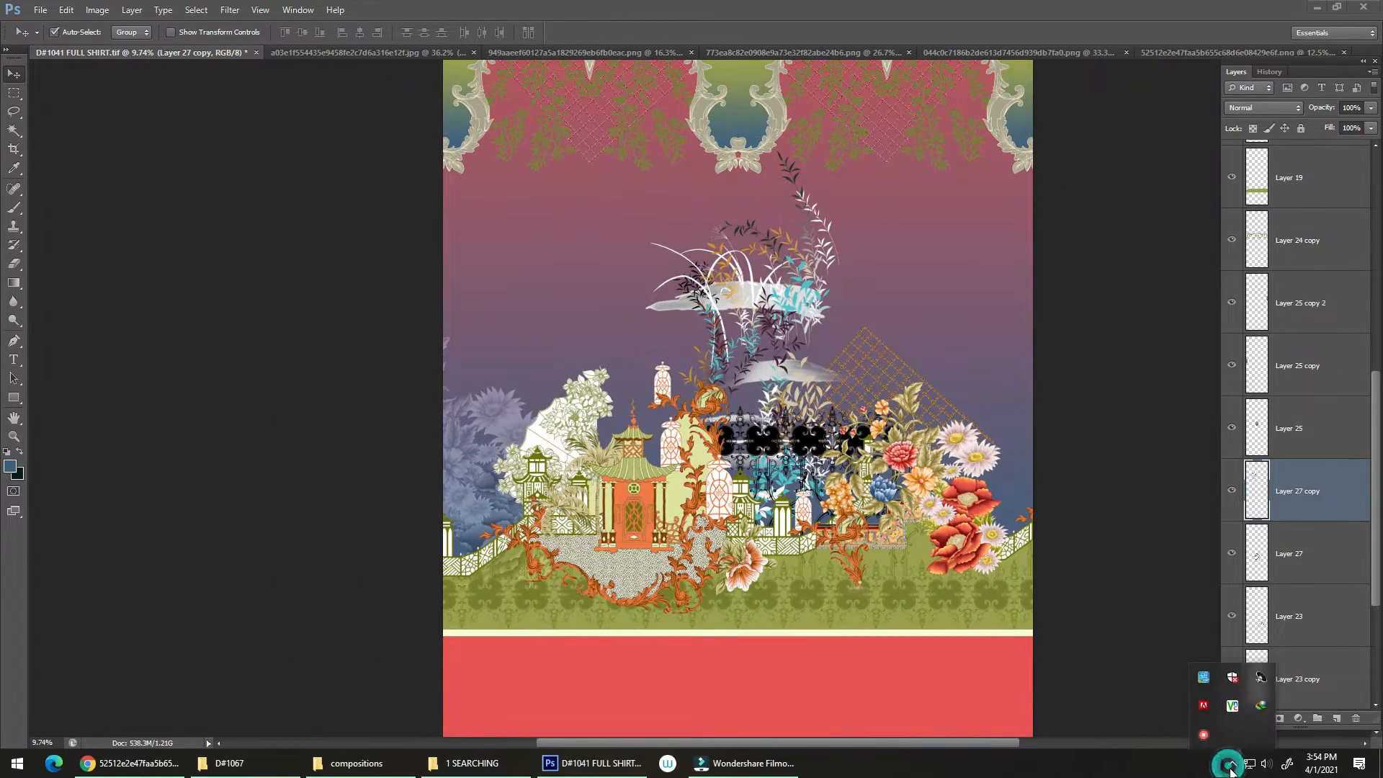
Move the faded flowers upward and inward from the shirt's left edge, above the white blossom tree
left_click(777, 290)
left_click_drag(776, 303, 822, 408)
scroll(810, 416, "down", 1)
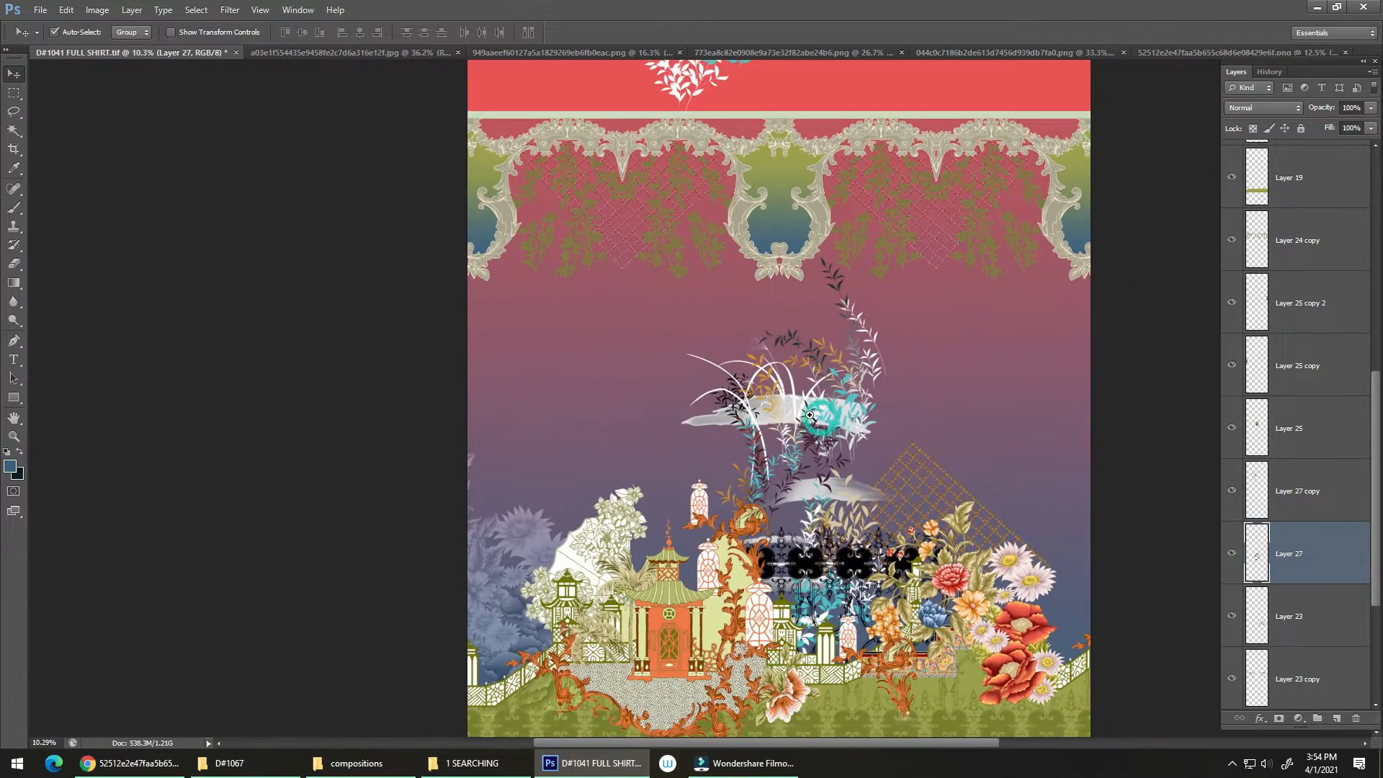
left_click_drag(534, 545, 661, 398)
Lasso the lower part of the Layer 27 leaf artwork behind the black fence and cut it away
mouse_move(810, 414)
left_mouse_down()
mouse_move(849, 386)
mouse_move(850, 314)
mouse_move(855, 375)
mouse_move(892, 220)
mouse_move(840, 314)
mouse_move(835, 418)
left_mouse_up()
scroll(845, 562, "up", 4)
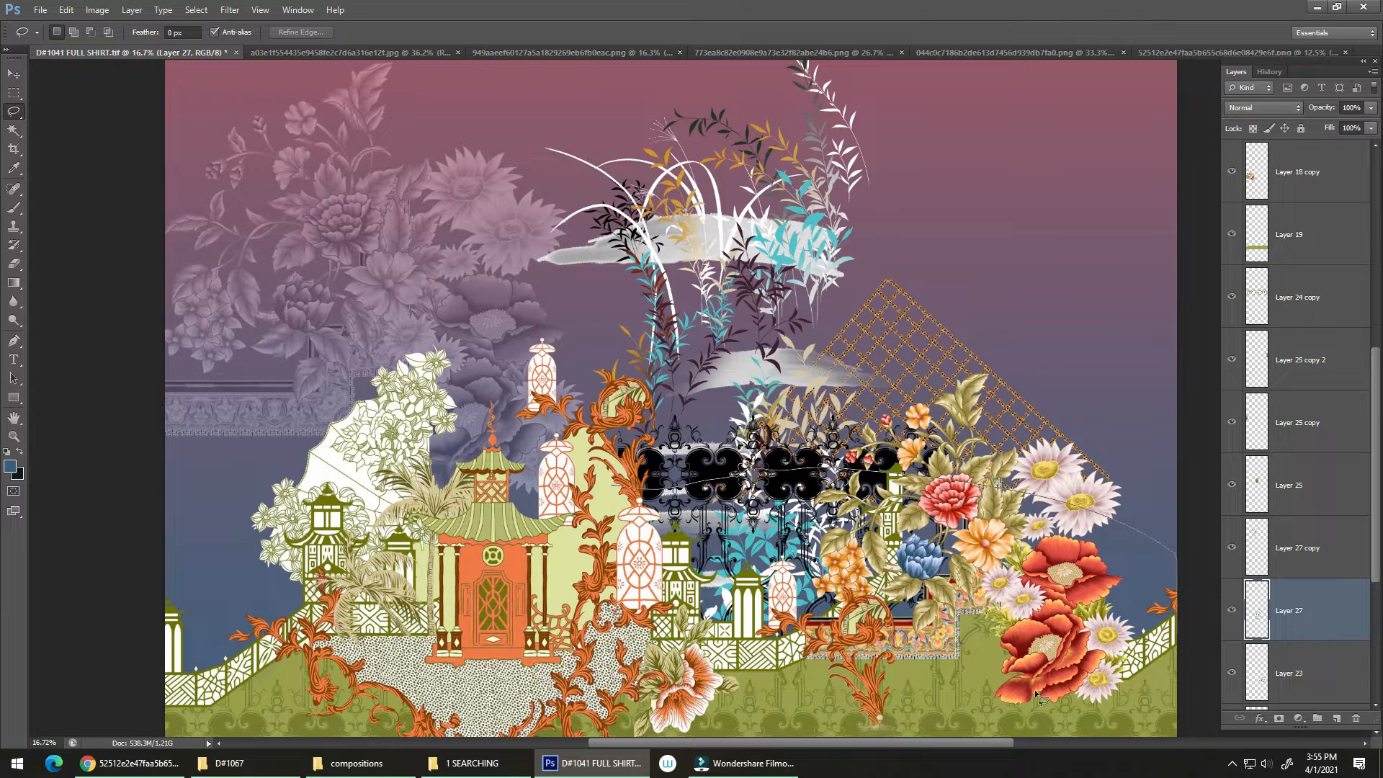
key("ctrl+x")
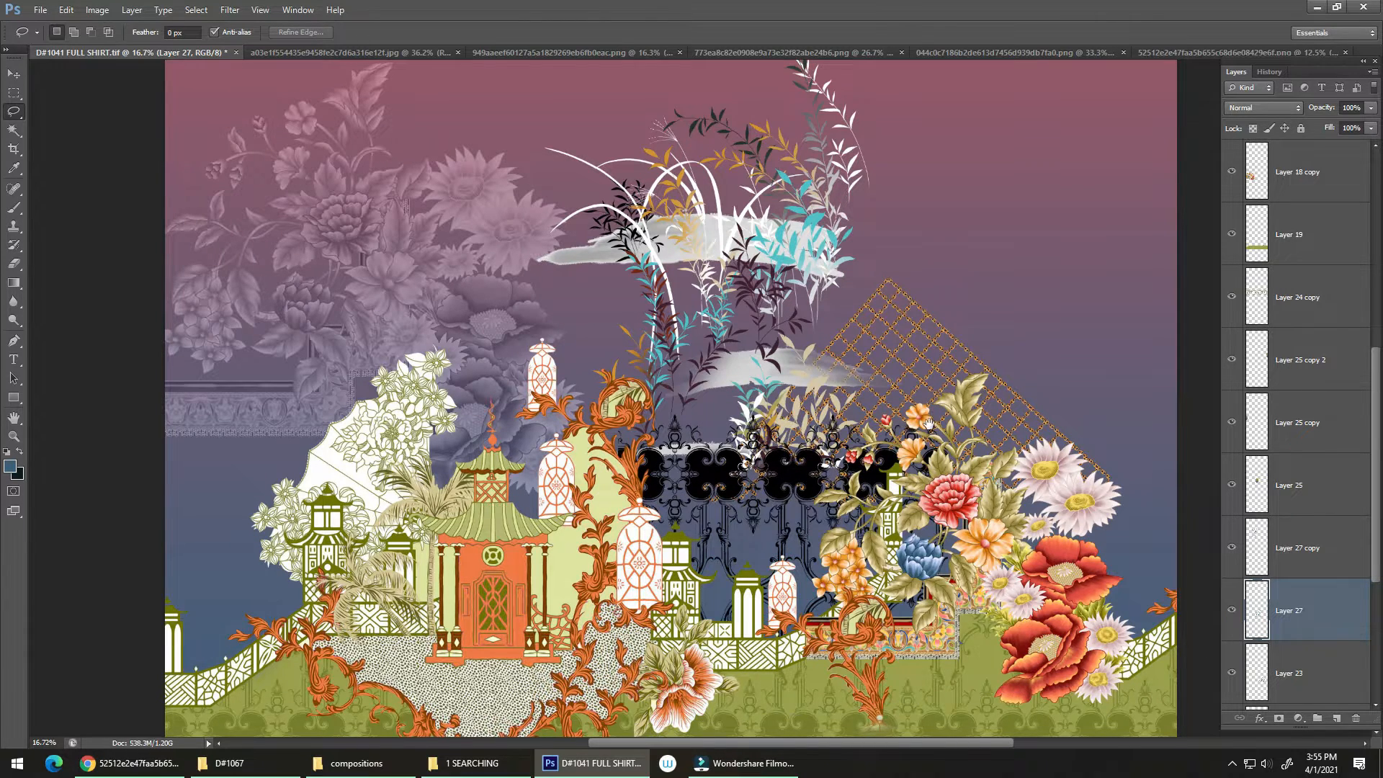
Examine the overall shirt composition at several magnifications, checking the balance around the trimmed leaf artwork and faded flowers
scroll(929, 423, "down", 4)
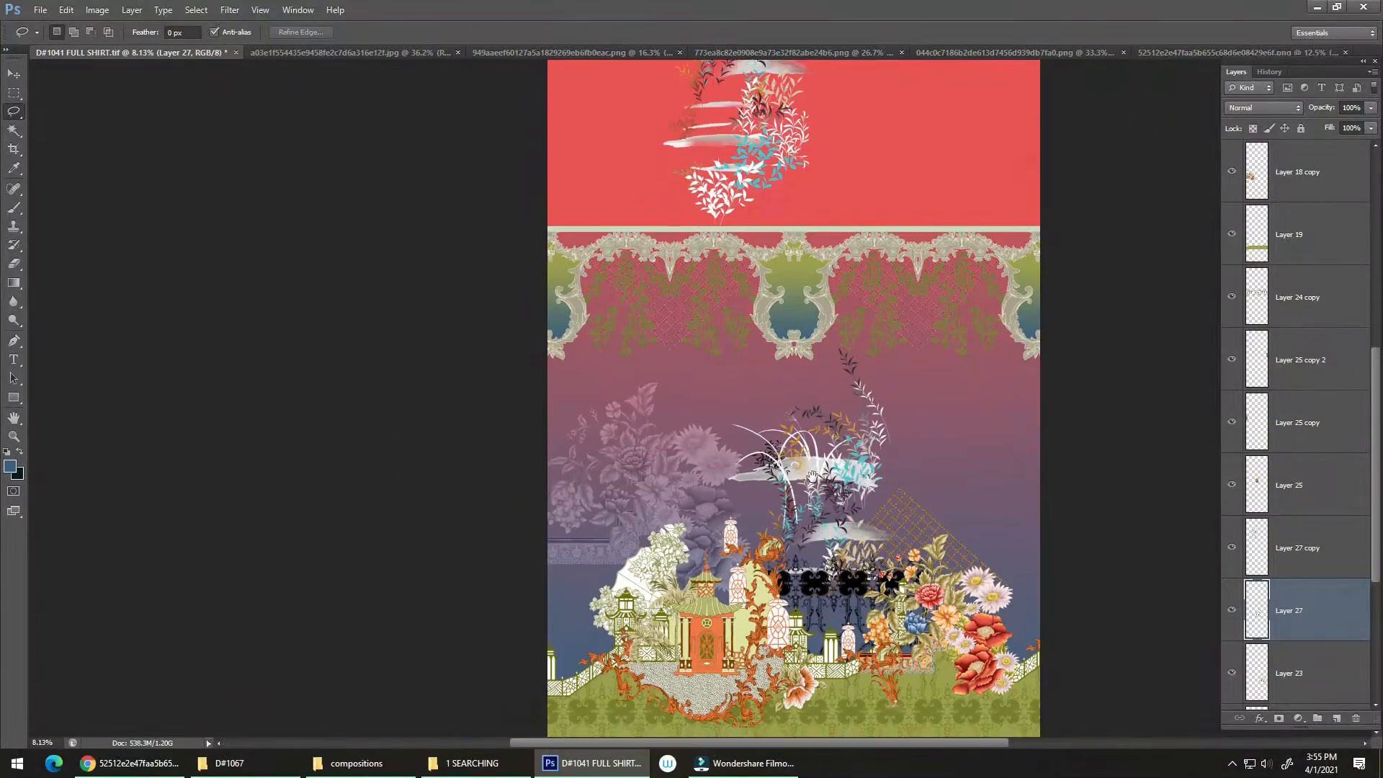
scroll(812, 474, "up", 1)
scroll(828, 475, "down", 2)
scroll(855, 478, "up", 3)
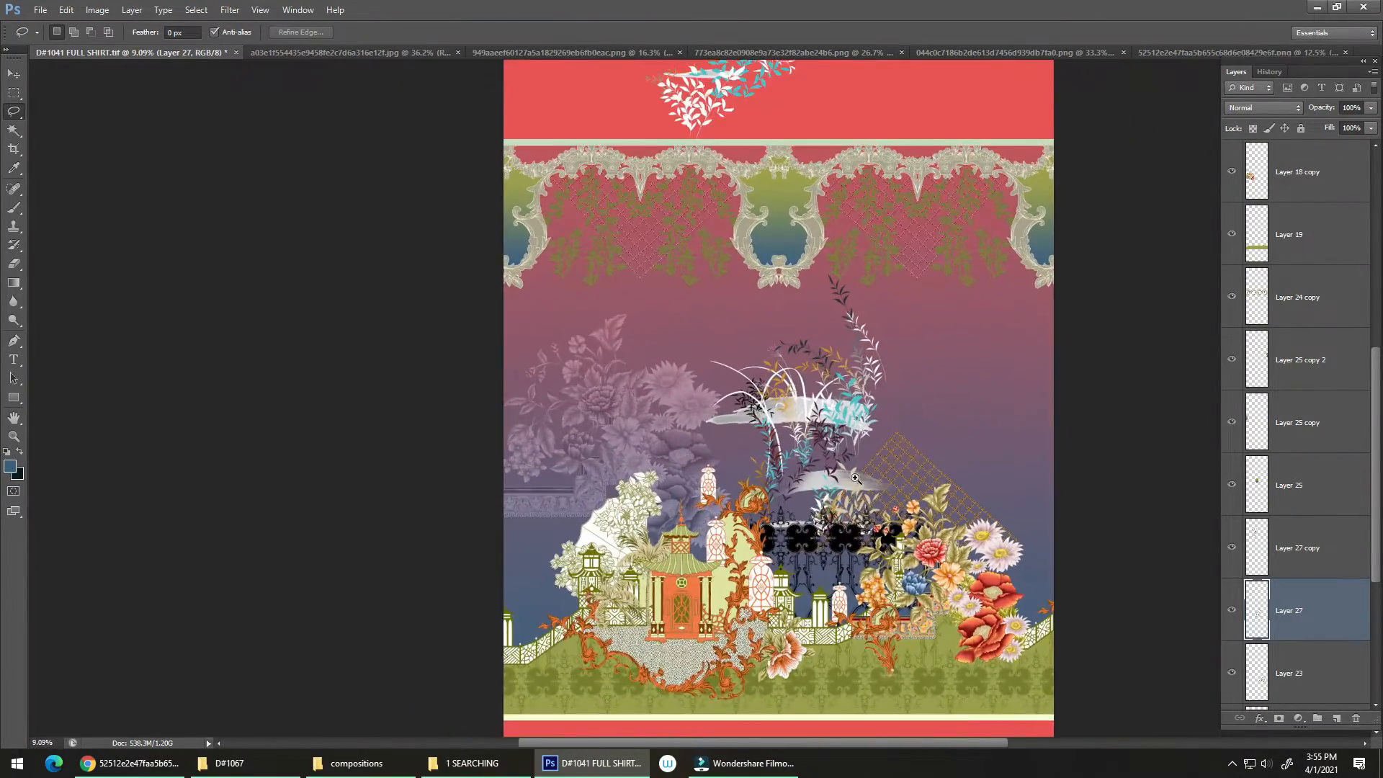
scroll(855, 477, "up", 2)
scroll(828, 482, "down", 4)
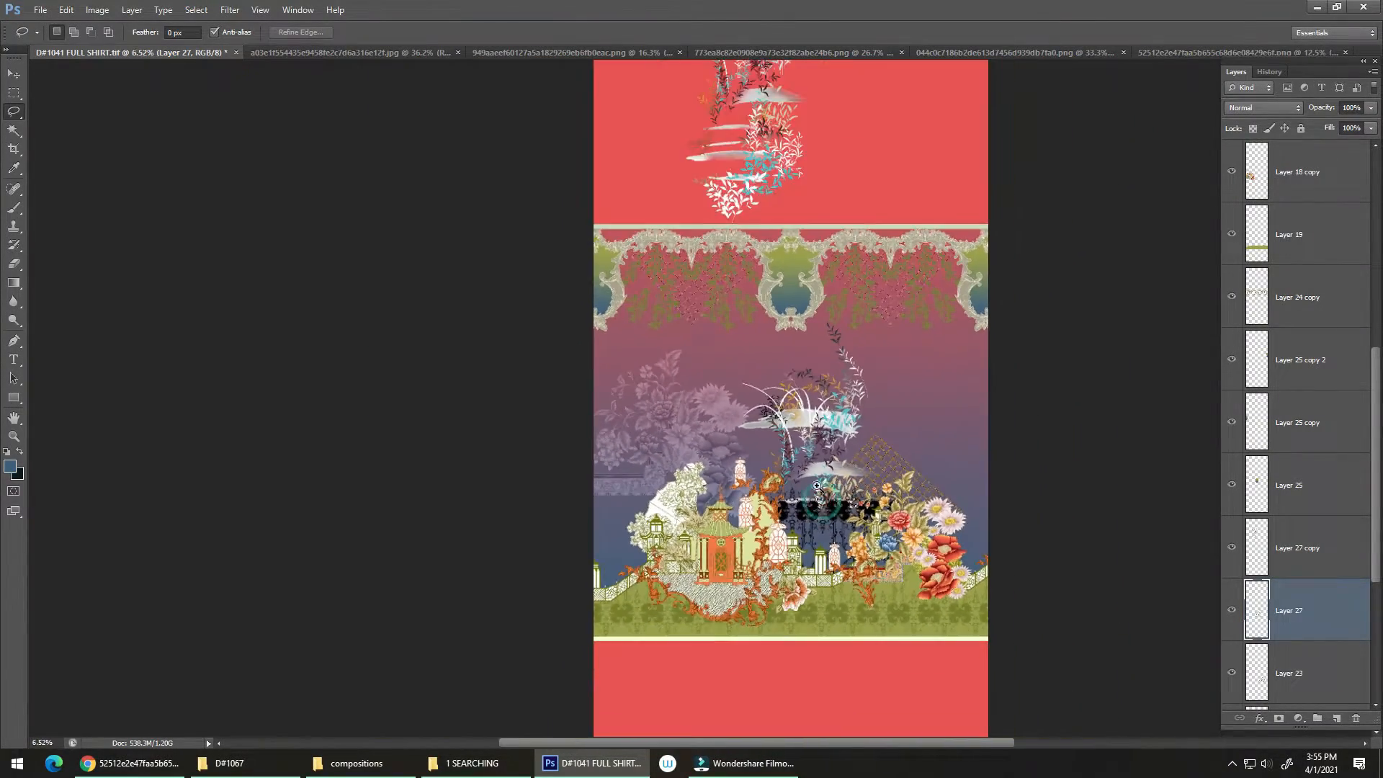
scroll(816, 486, "up", 1)
scroll(835, 447, "down", 1)
scroll(864, 382, "up", 4)
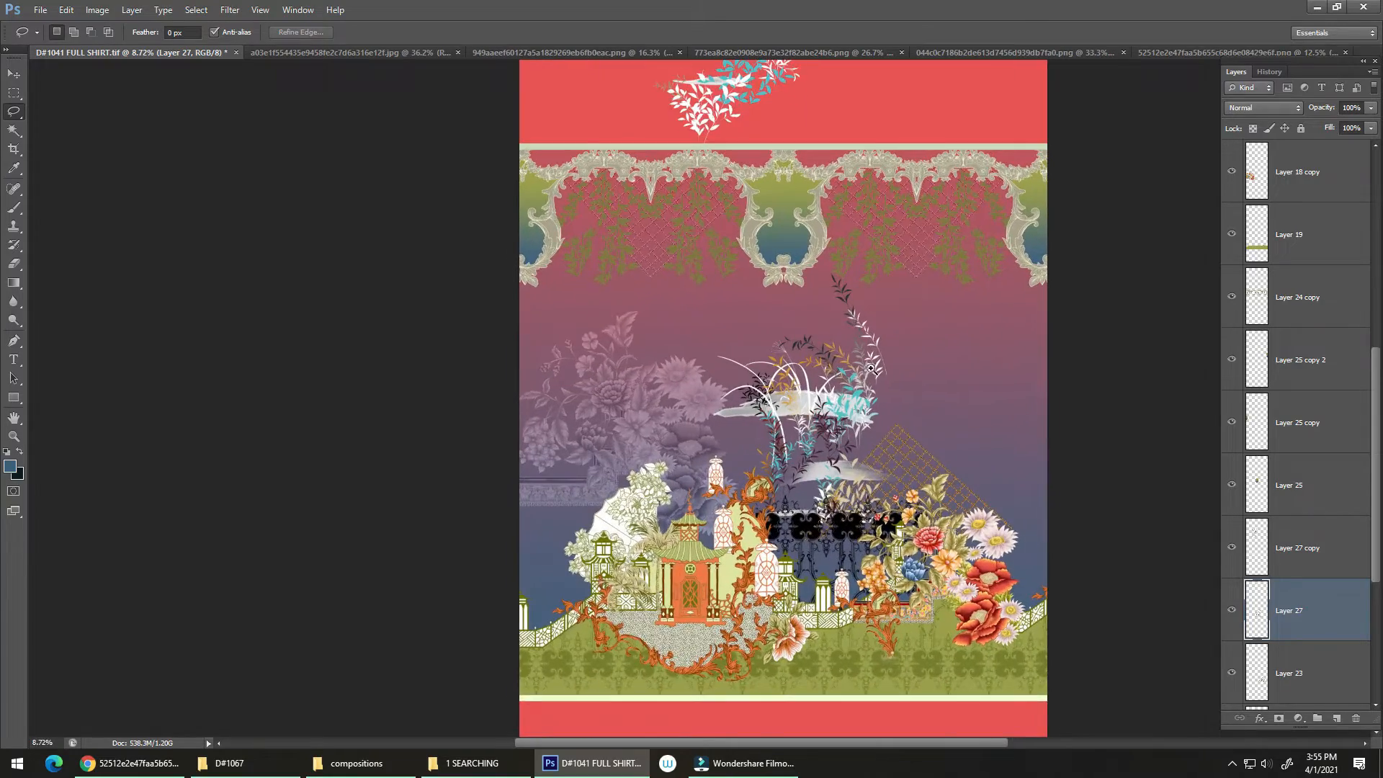
scroll(870, 369, "up", 2)
scroll(867, 372, "down", 1)
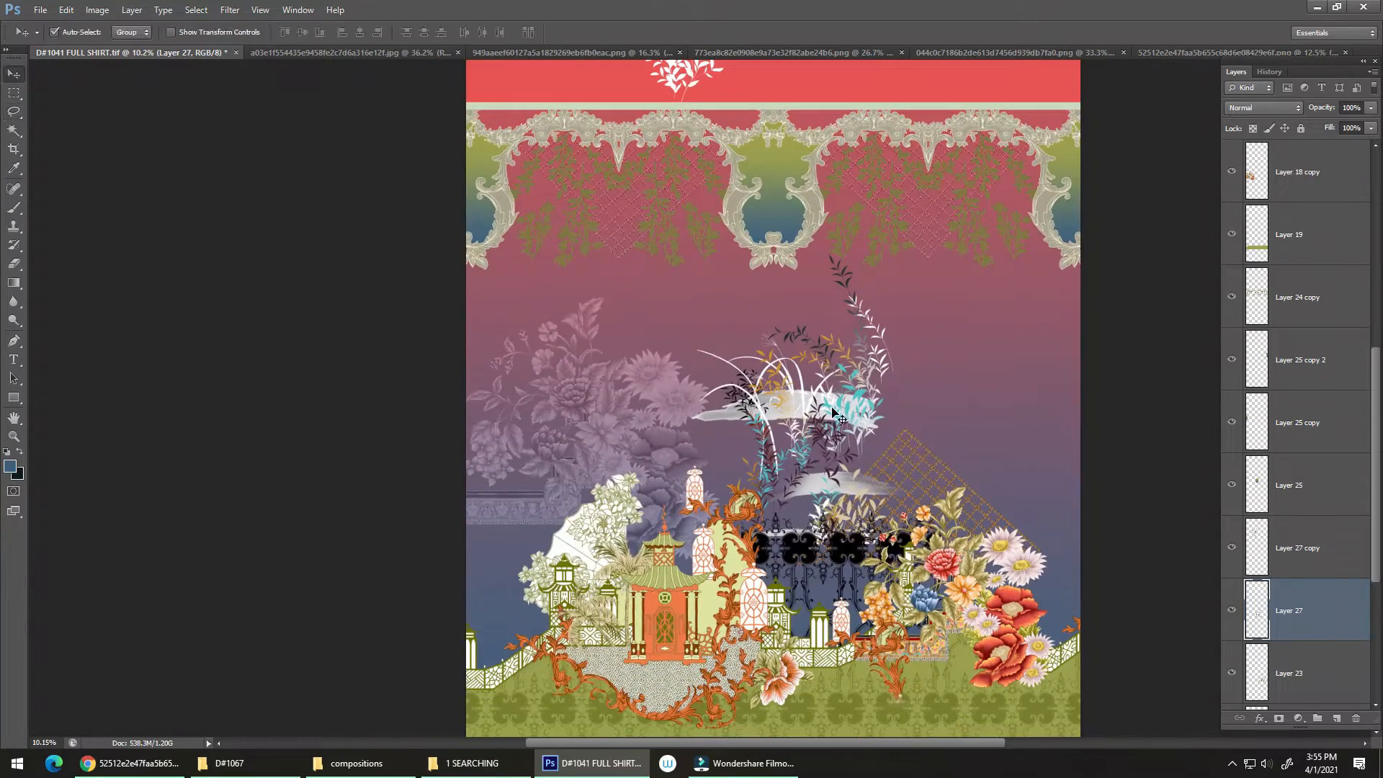
Duplicate the trimmed leaf artwork, flip the copy horizontally, and place it at the shirt's left edge behind the fence and white tree
left_click_drag(832, 410, 968, 520)
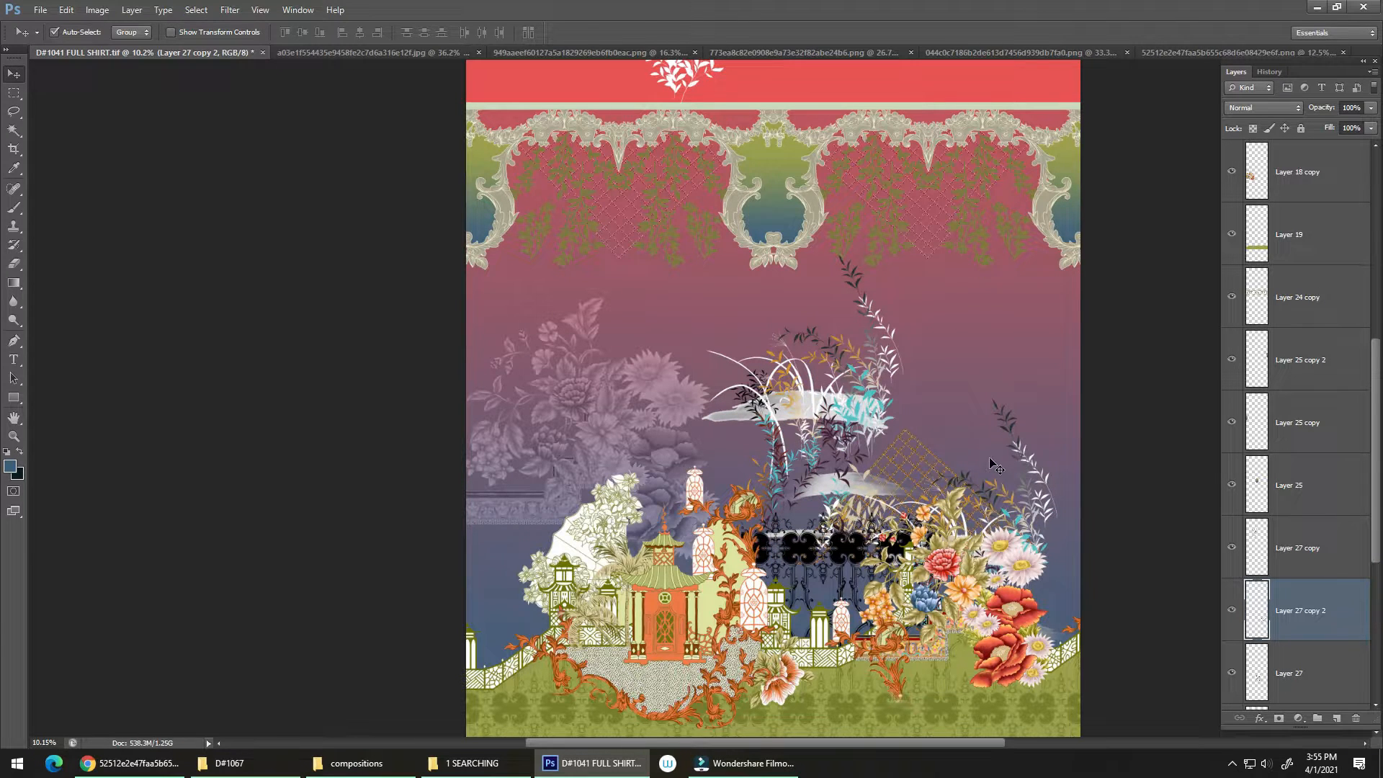
key("ctrl+t")
right_click(982, 481)
left_click(985, 697)
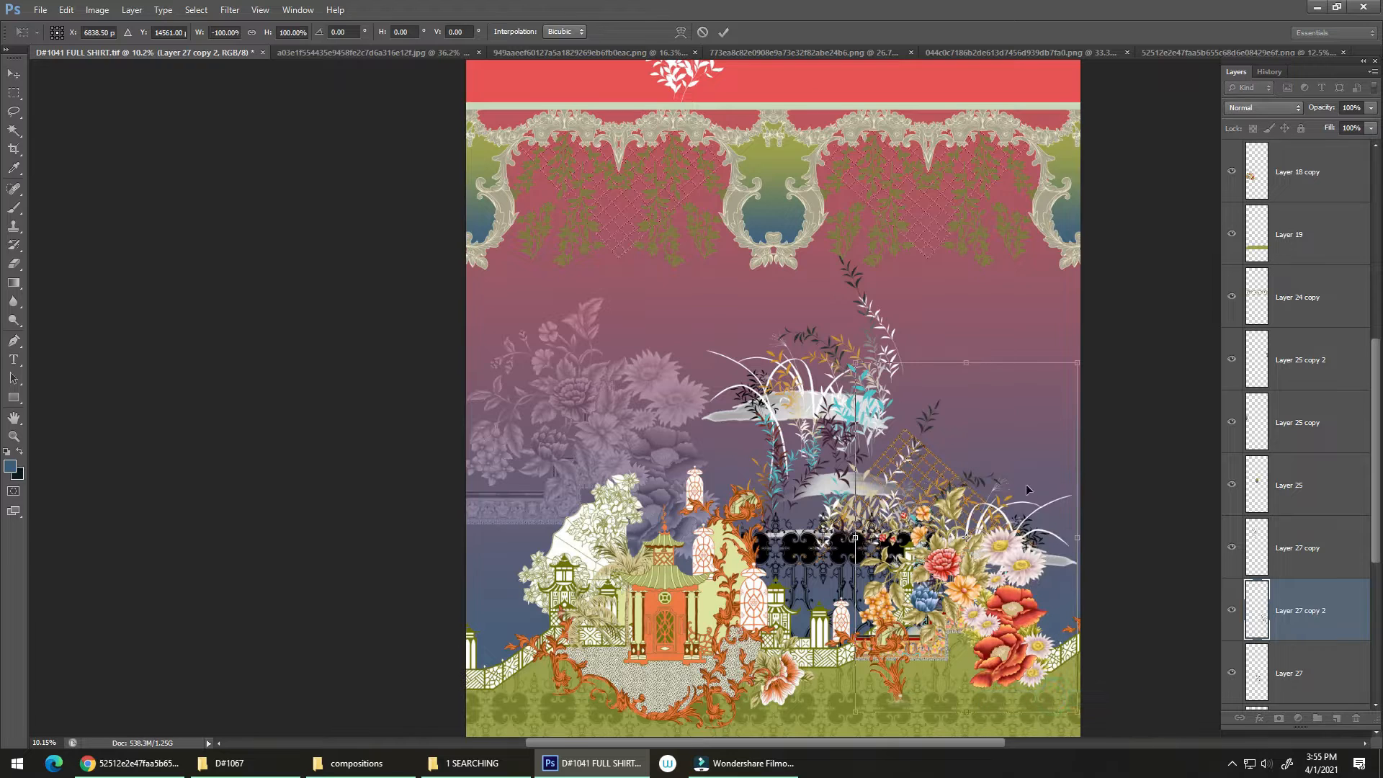
left_click_drag(1026, 489, 600, 608)
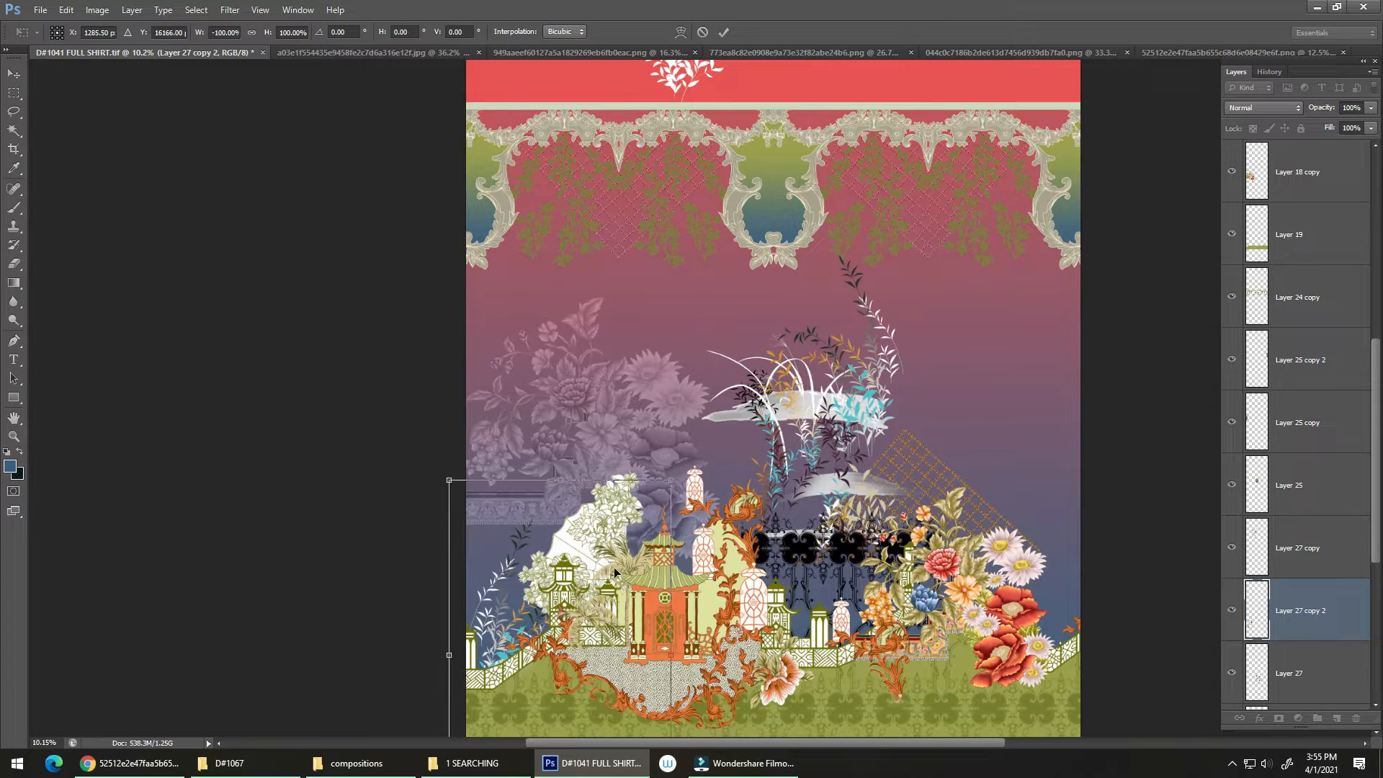
key("Return")
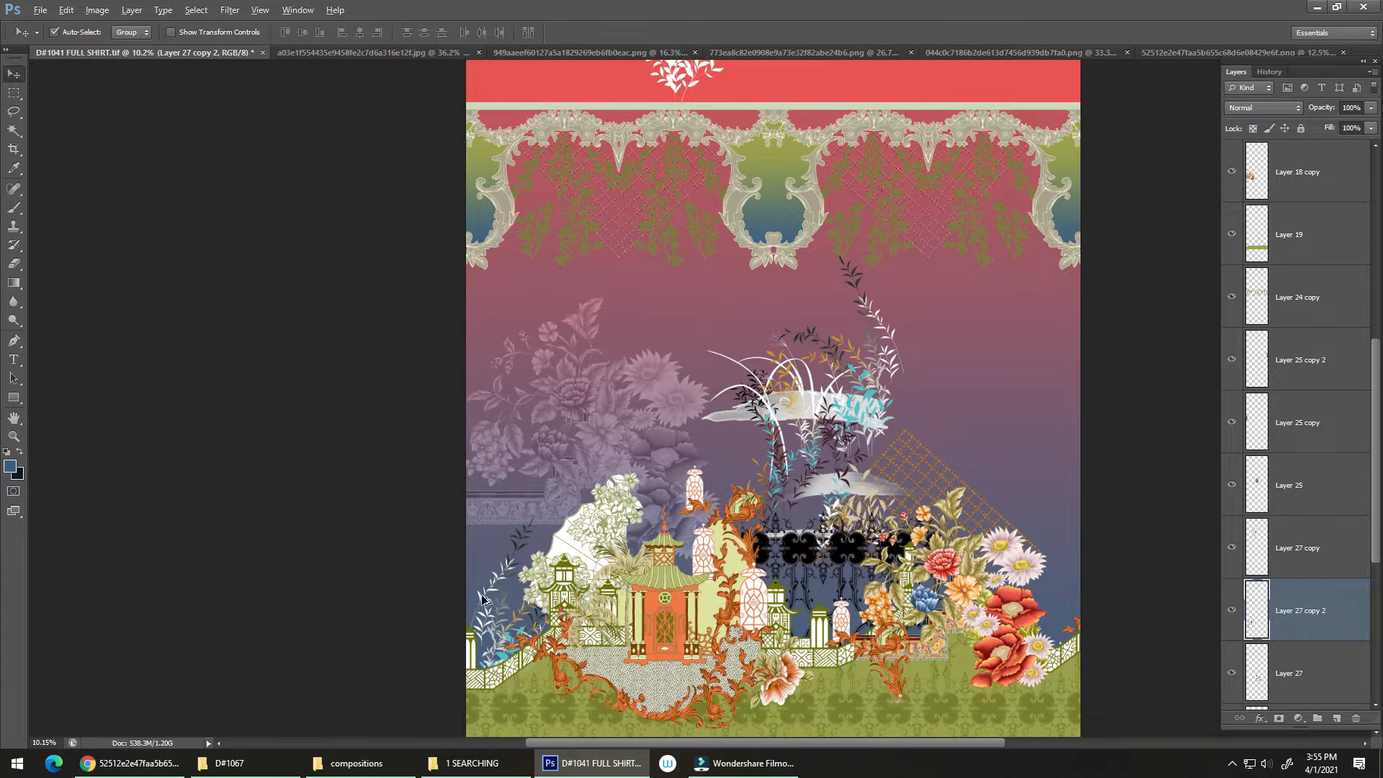
left_click(518, 602)
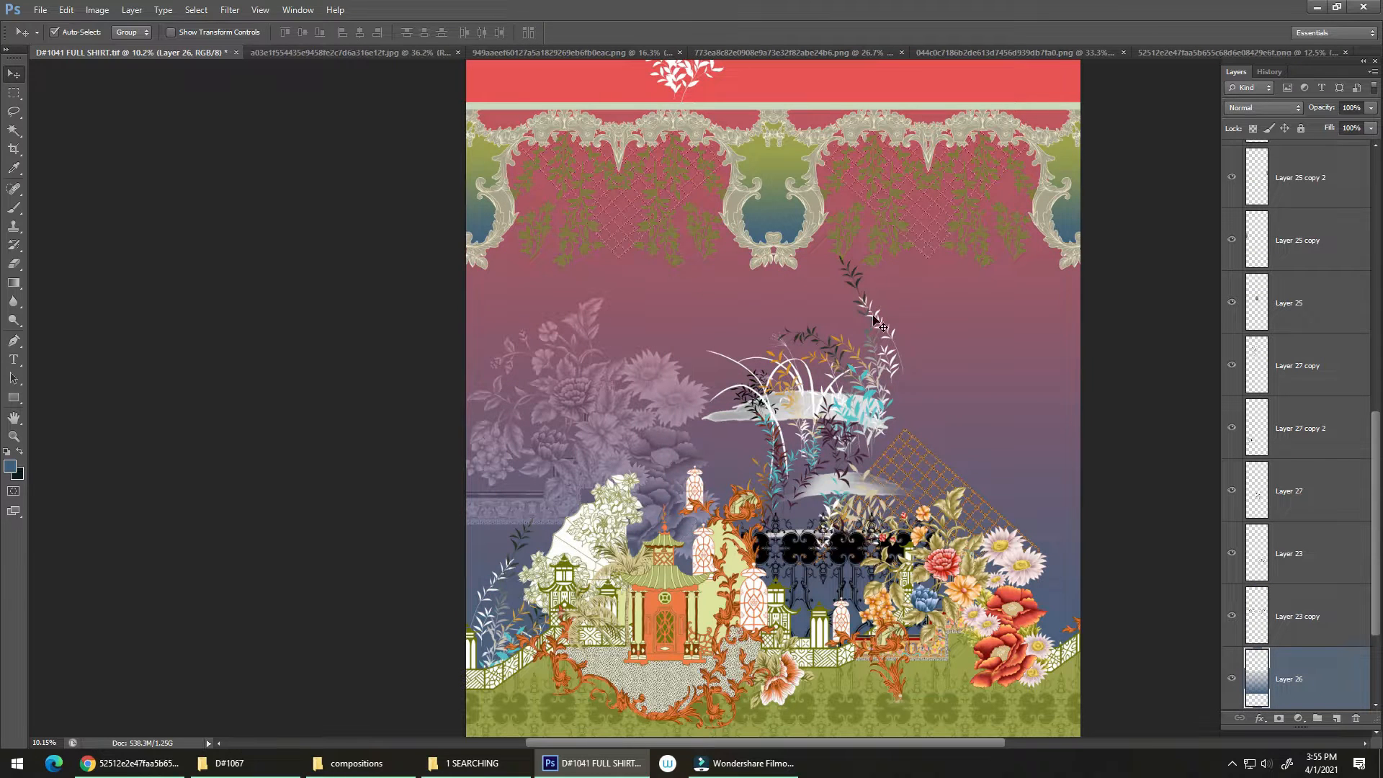
Duplicate the leaf artwork again, scale the copy to about 54%, and place it at the shirt's right edge behind the daisies
left_click_drag(856, 273, 978, 304)
key("ctrl+z")
left_click_drag(828, 362, 1016, 480)
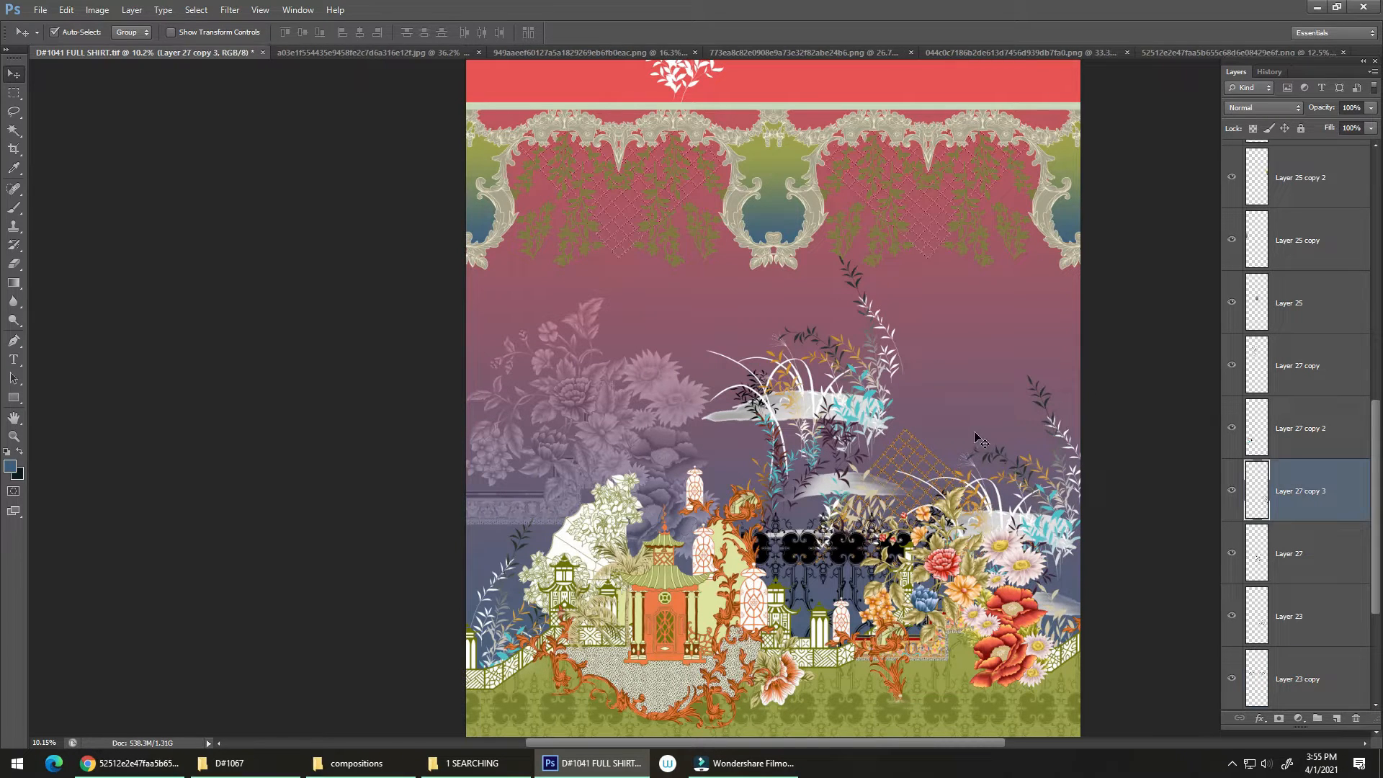
key("ctrl+t")
left_click_drag(1112, 349, 1060, 498)
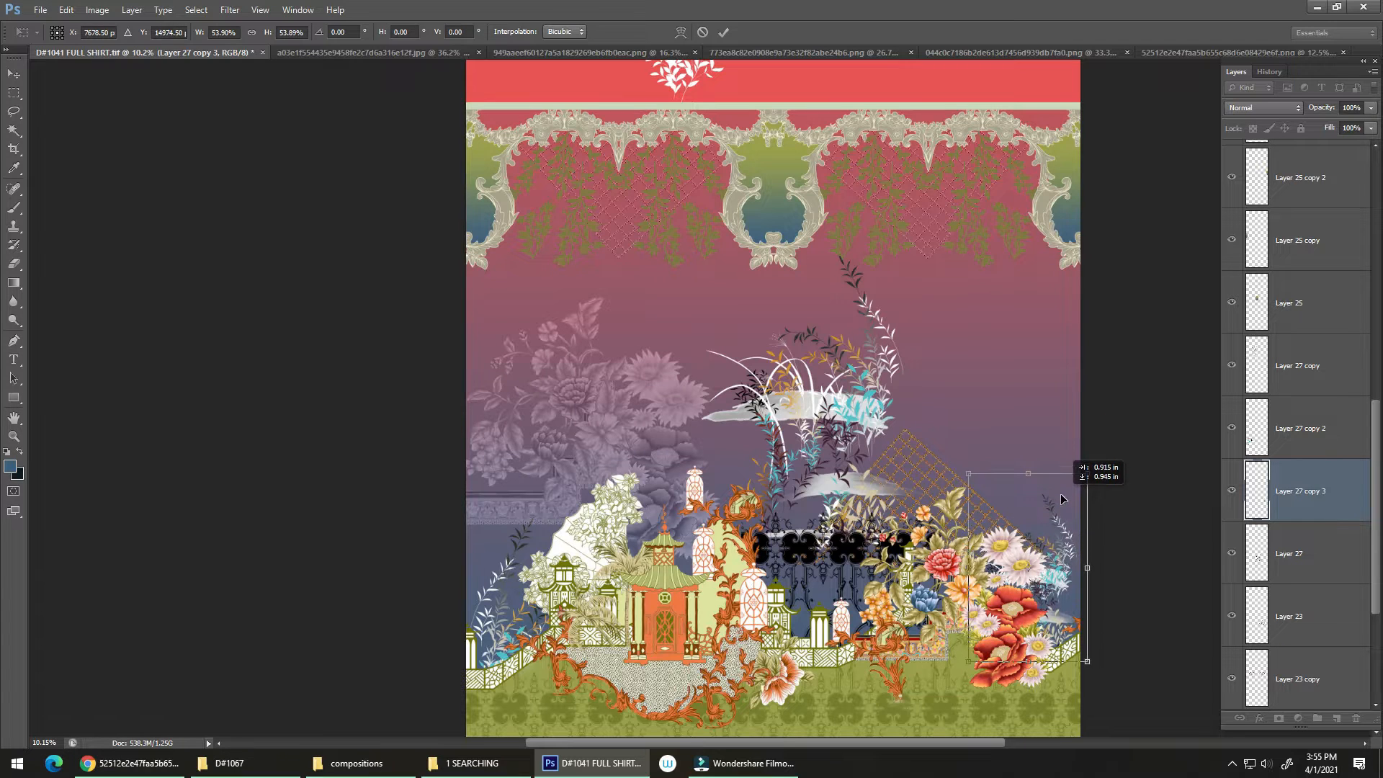
key("Return")
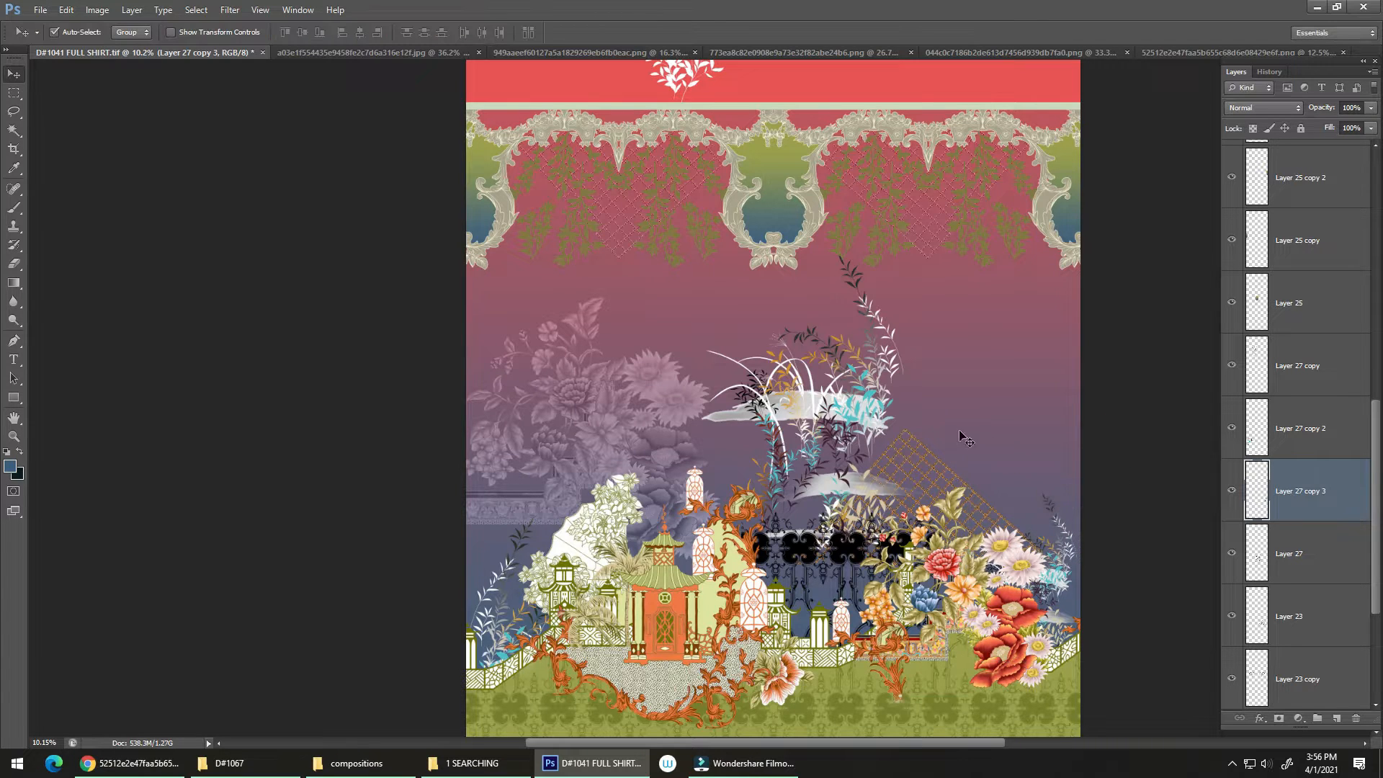
Save D#1041 FULL SHIRT.tif and review the full composition
key("ctrl+s")
scroll(814, 451, "down", 5)
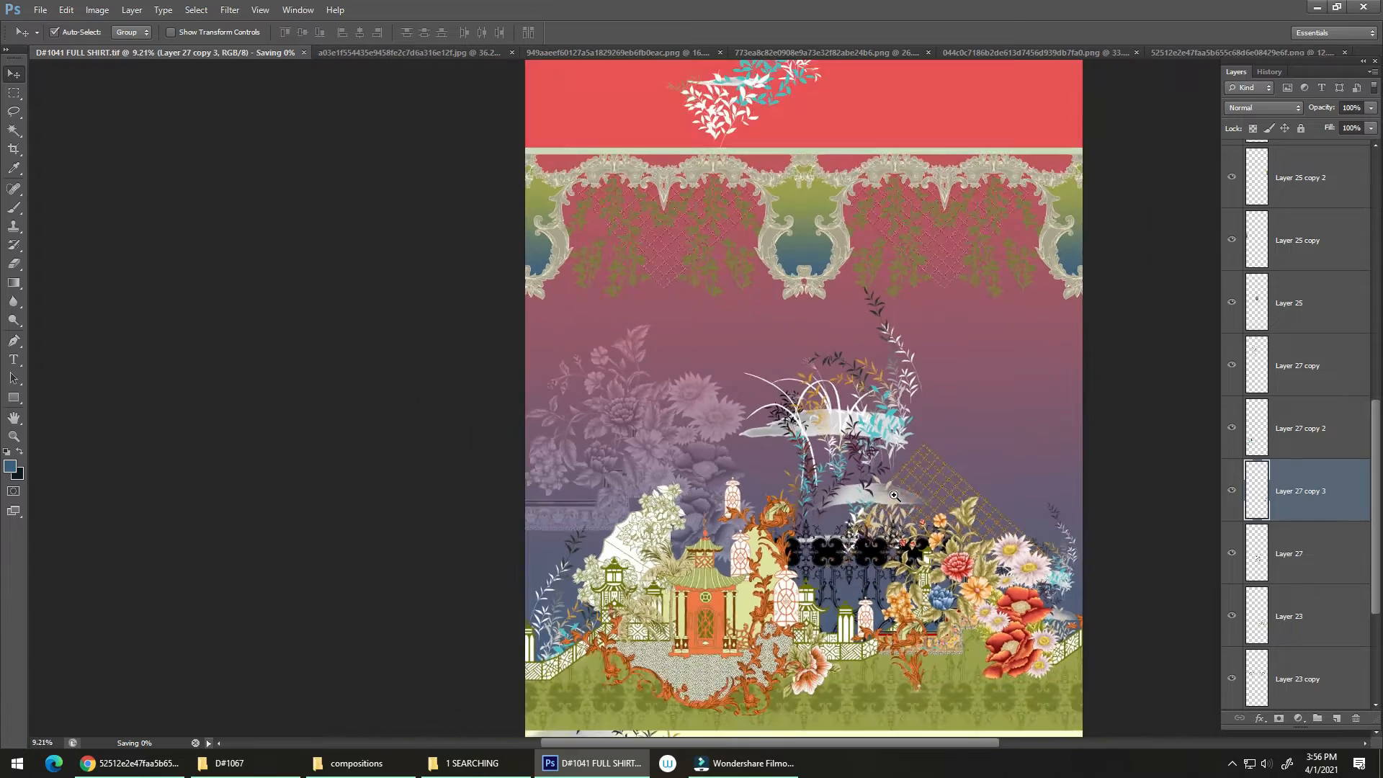
scroll(877, 477, "up", 2)
scroll(877, 477, "up", 4)
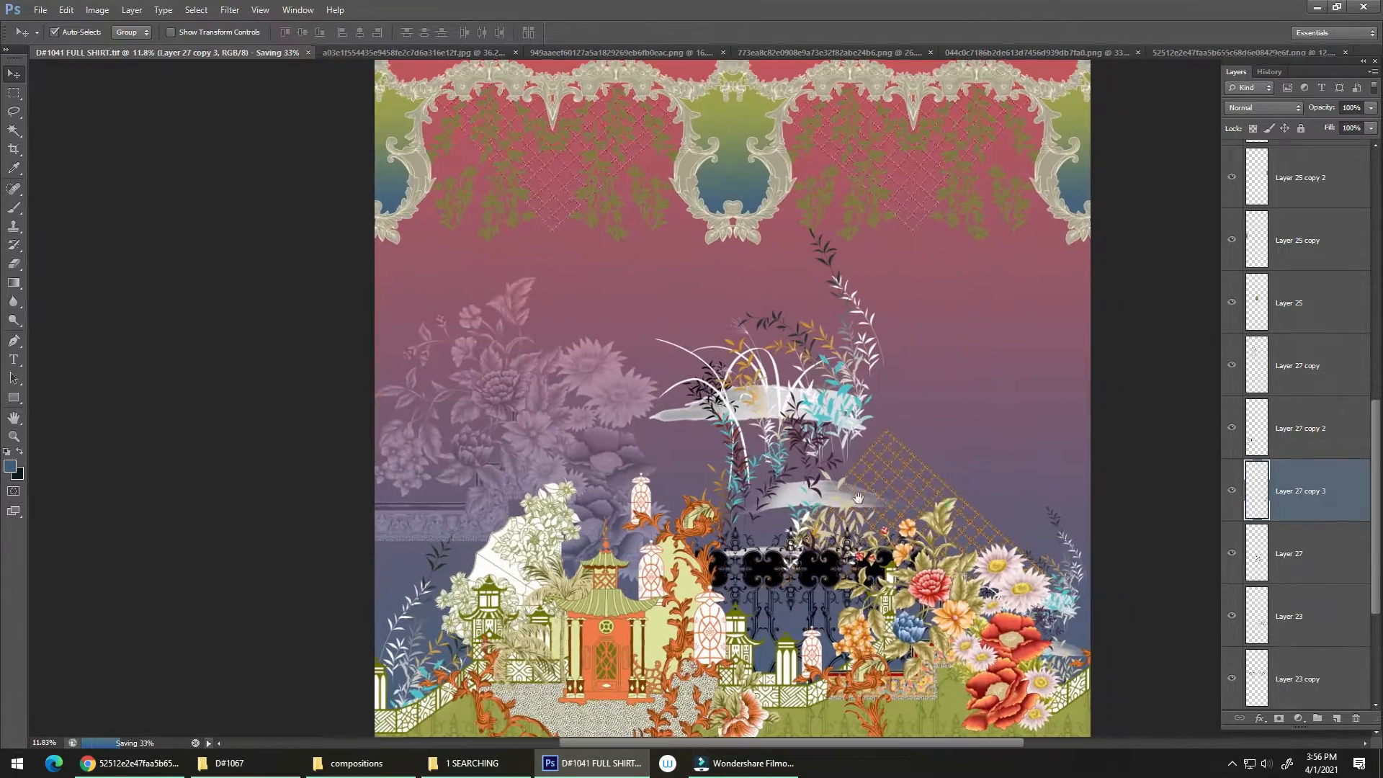
scroll(872, 464, "up", 1)
scroll(853, 448, "down", 2)
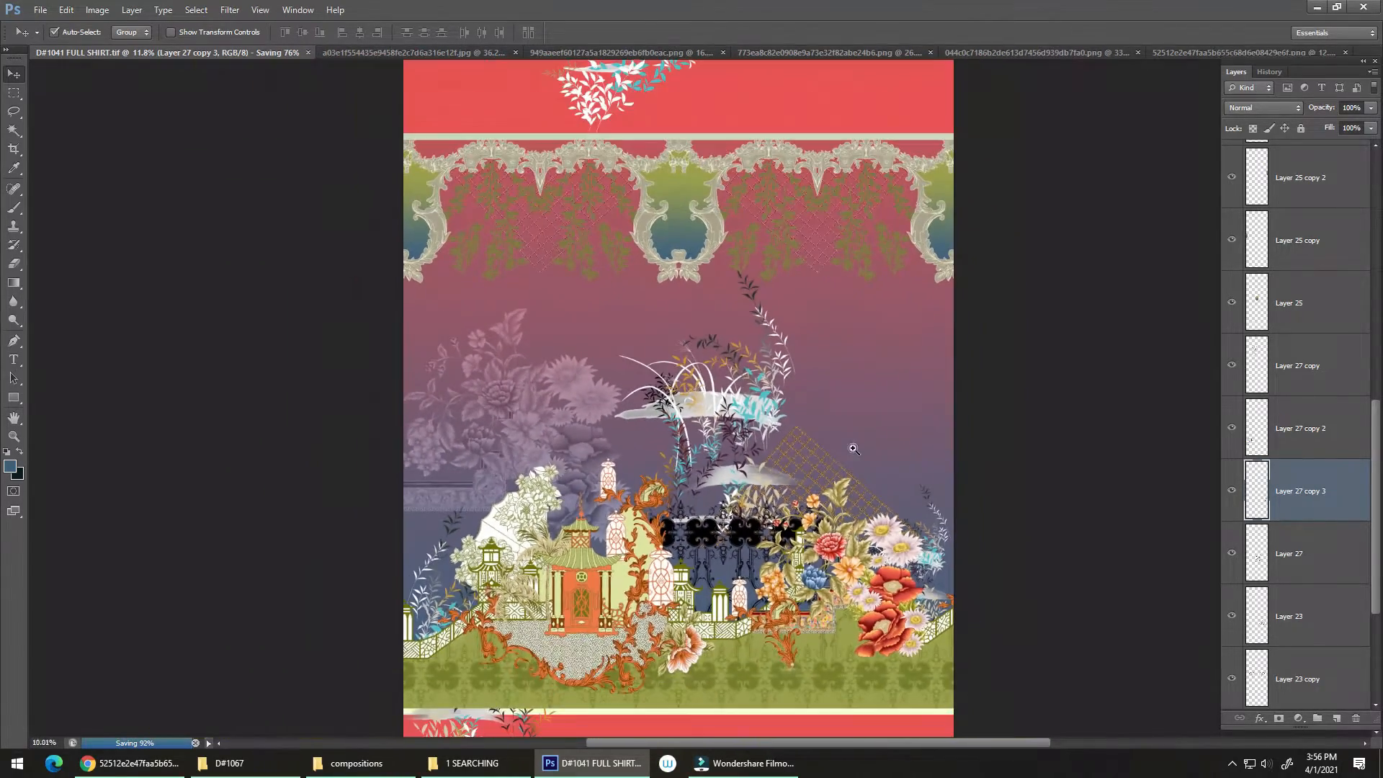
Set the blend mode of the small leaf copy behind the daisies, Layer 27 copy 3, to Luminosity
left_click(1254, 107)
left_click(1277, 482)
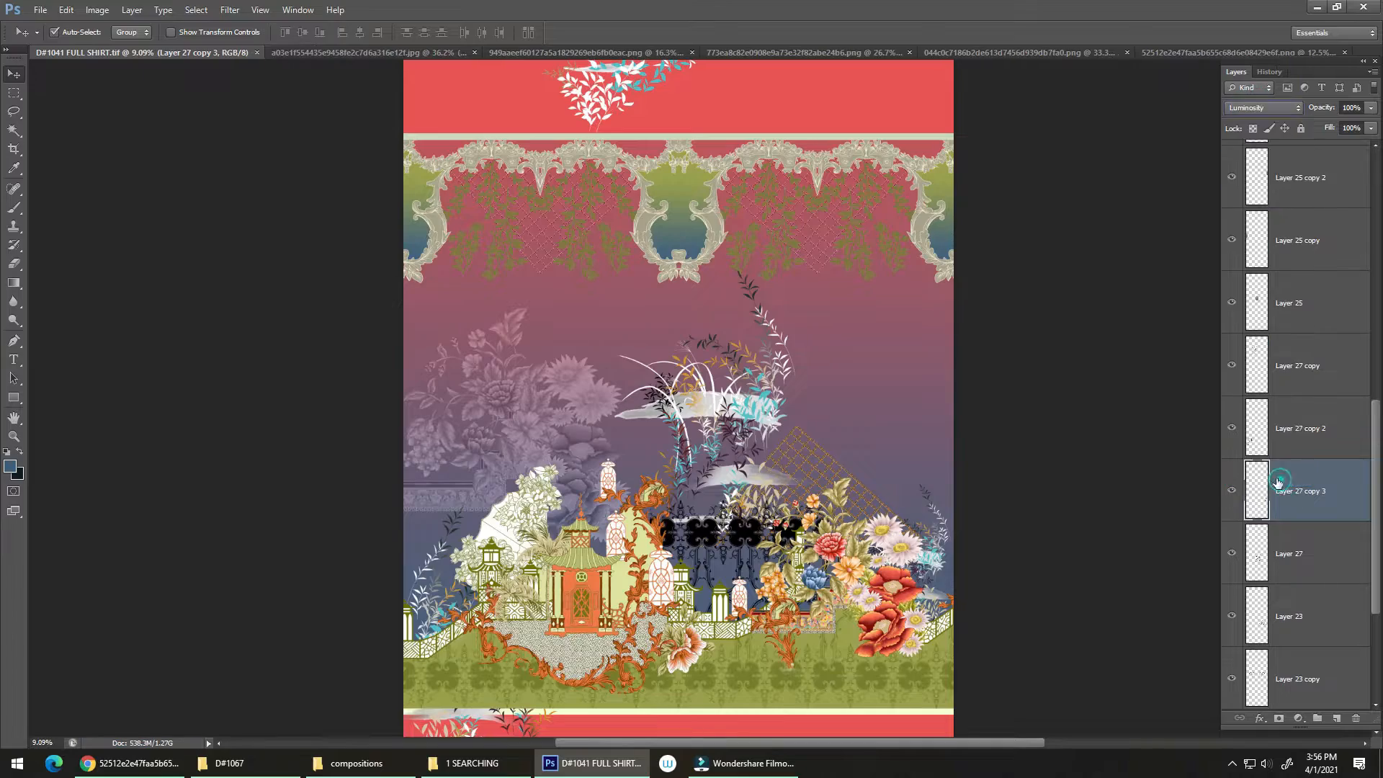
scroll(994, 457, "up", 3)
scroll(962, 459, "down", 3)
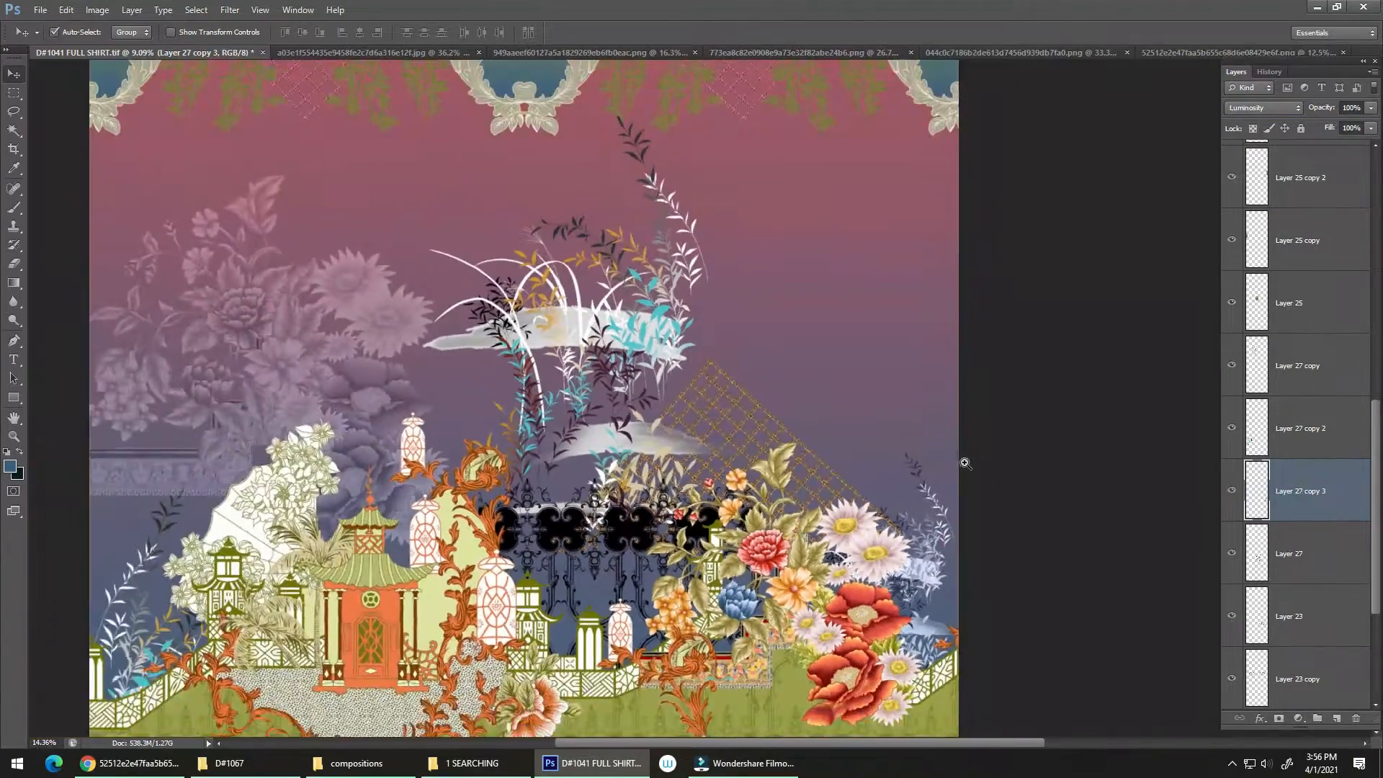
scroll(946, 471, "down", 1)
key("ctrl+t")
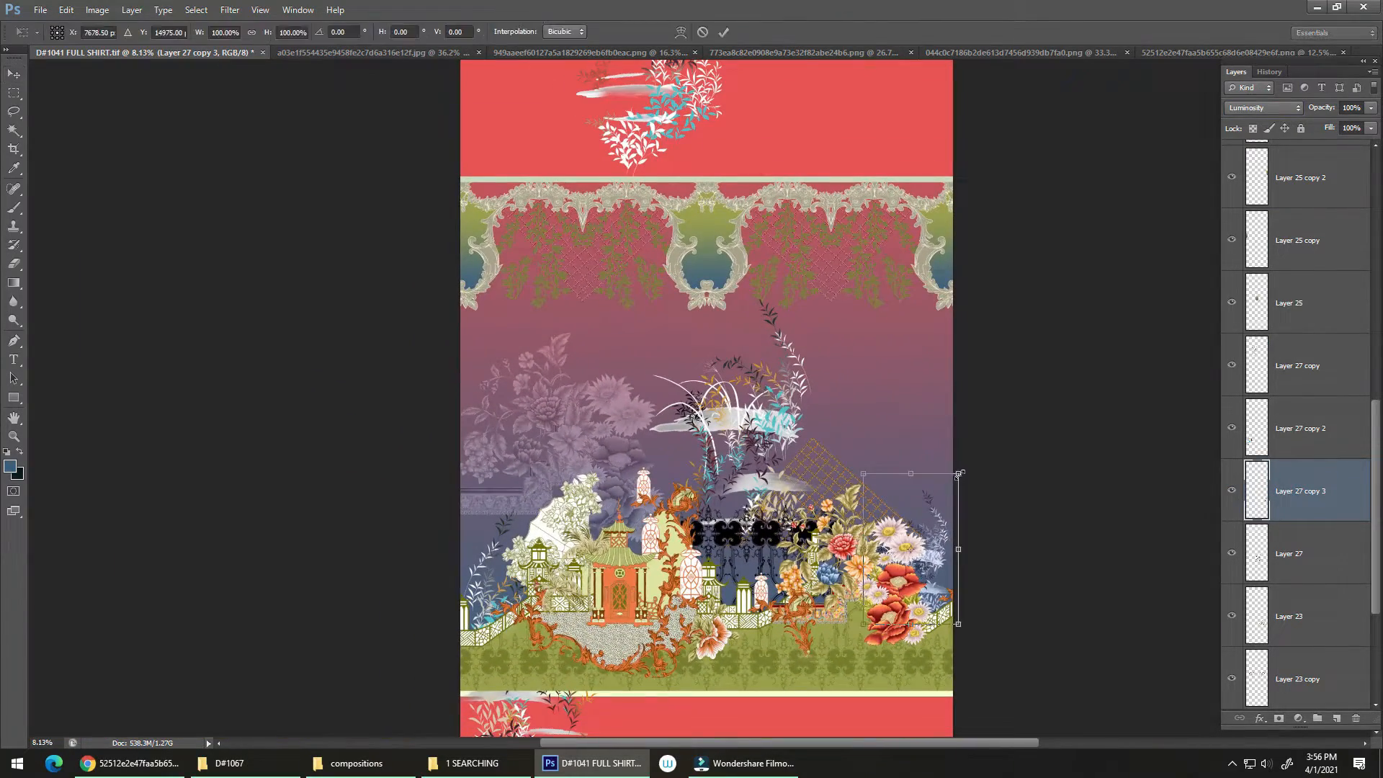
left_click_drag(945, 471, 904, 397)
key("Escape")
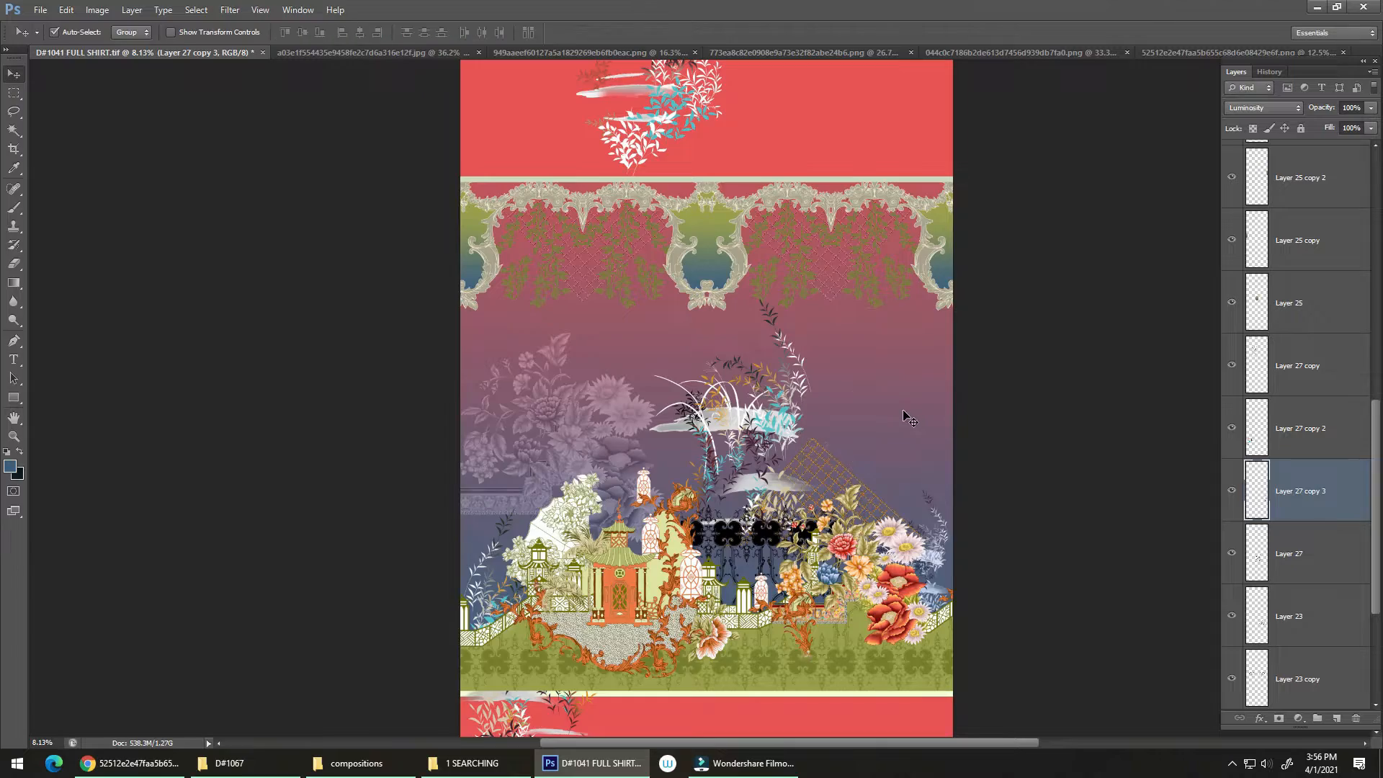
Review the shirt composition from the scrollwork border down to the garden scene and save D#1041 FULL SHIRT.tif
scroll(718, 475, "up", 5)
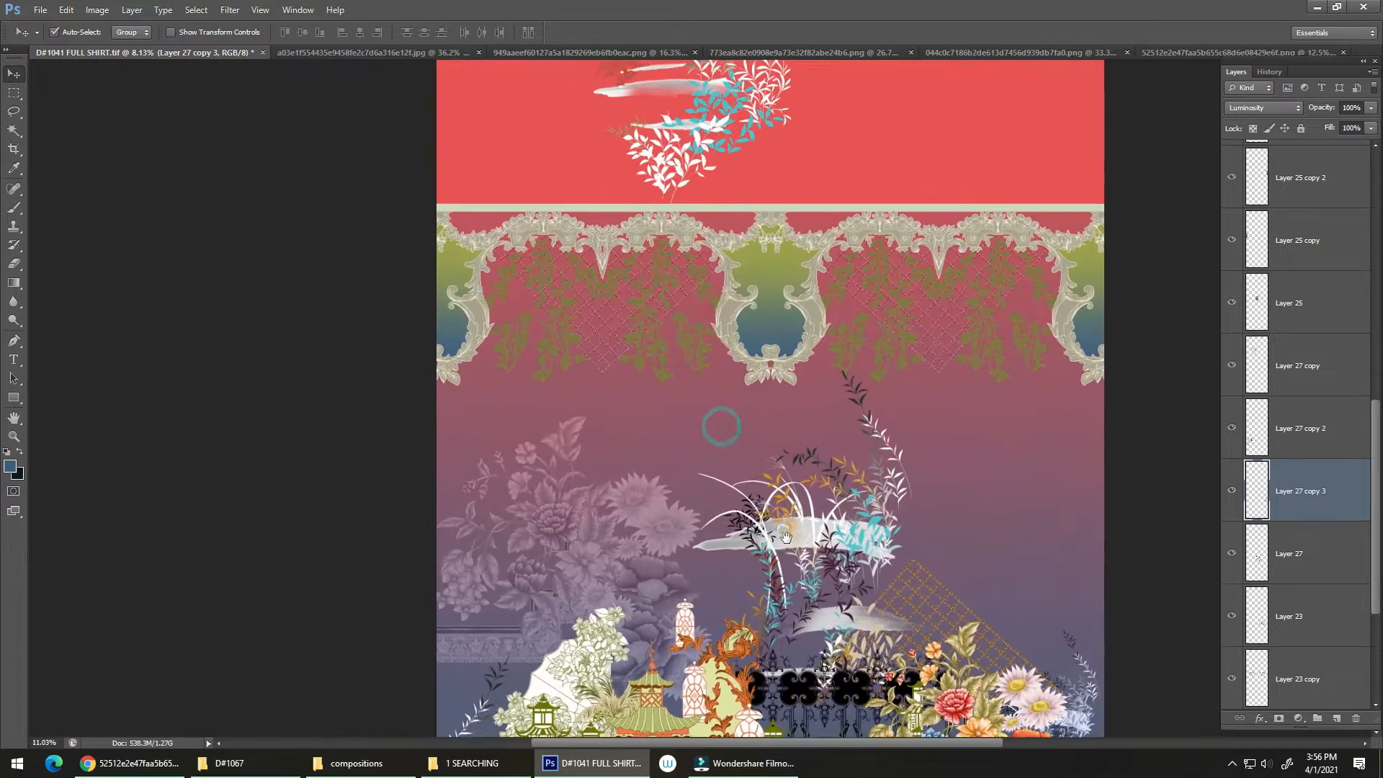
scroll(779, 293, "down", 3)
scroll(792, 317, "up", 2)
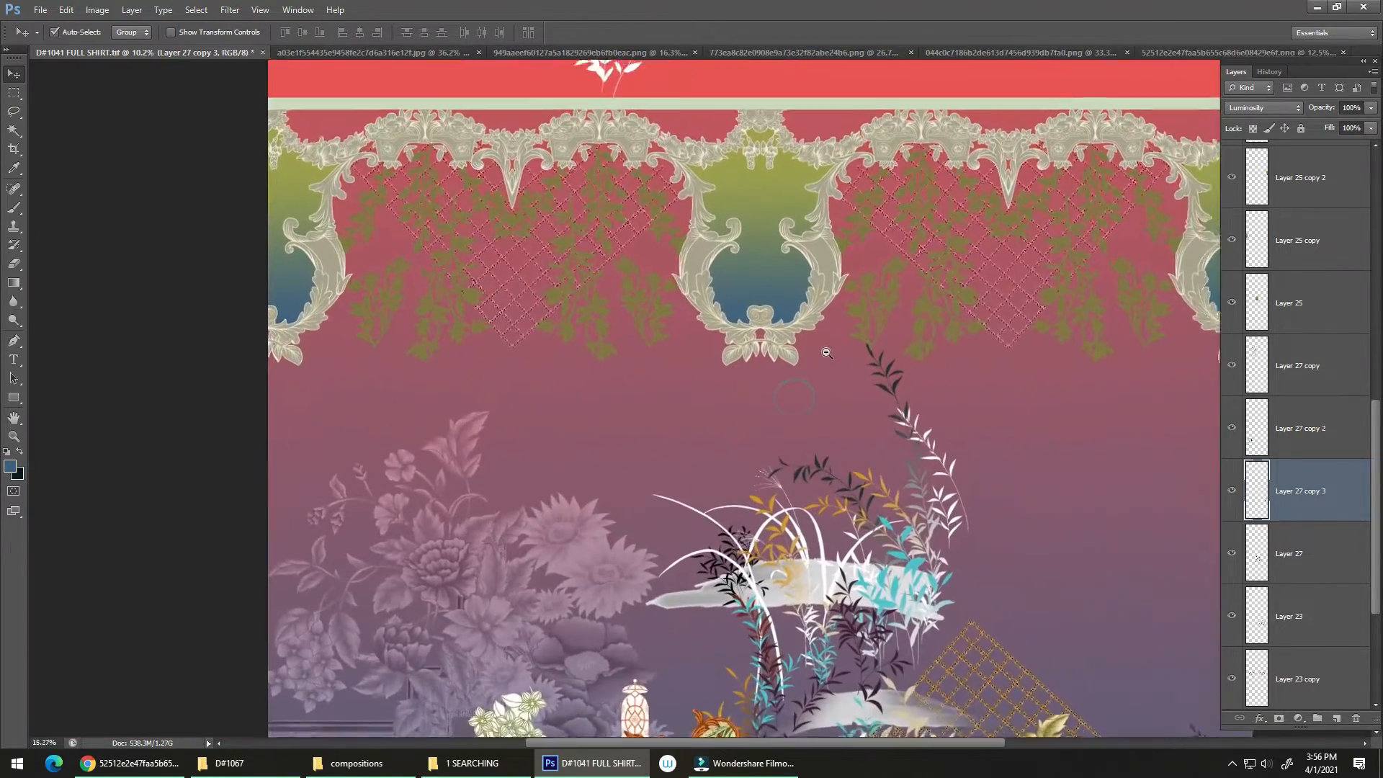
scroll(813, 345, "down", 1)
scroll(813, 345, "down", 4)
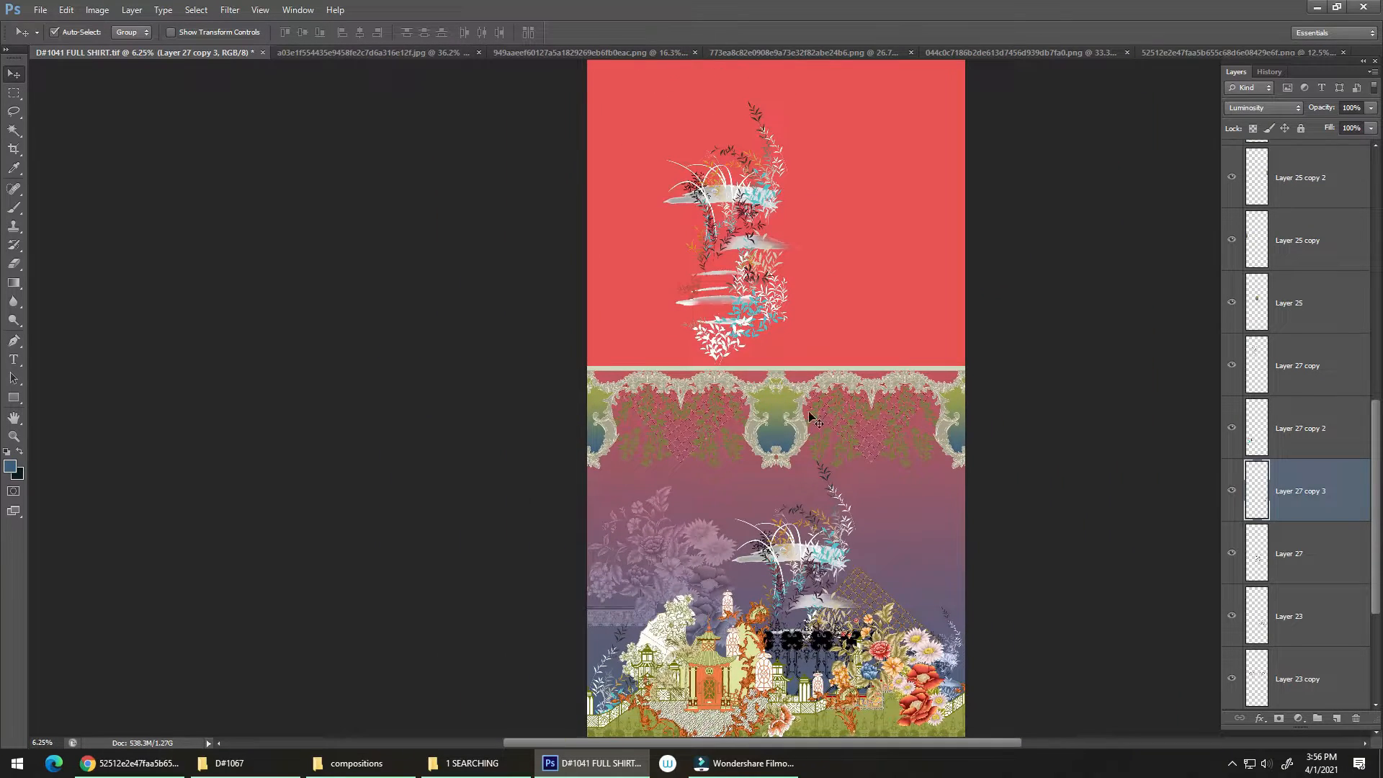
key("ctrl+s")
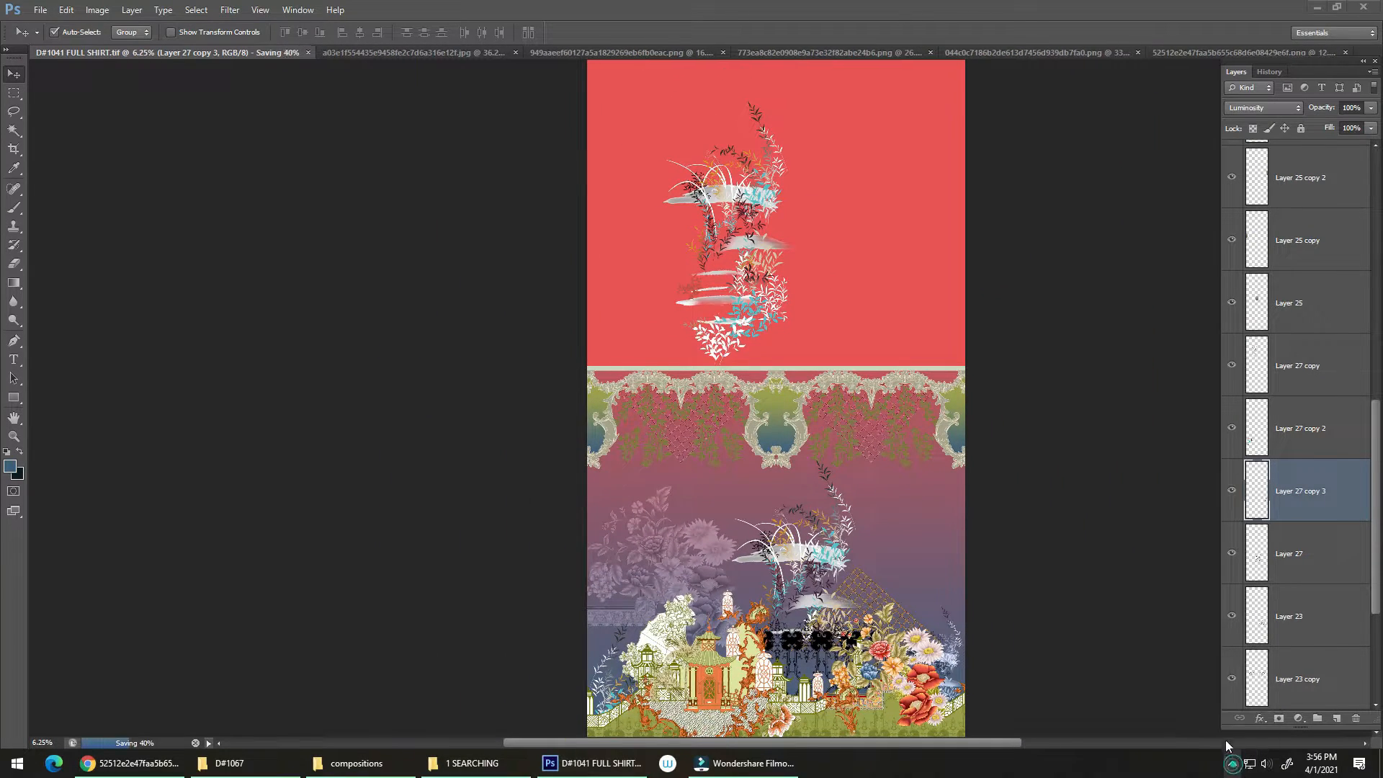
Try moving the central leaf artwork, Layer 27, within the shirt composition and undo the move
left_click(794, 419)
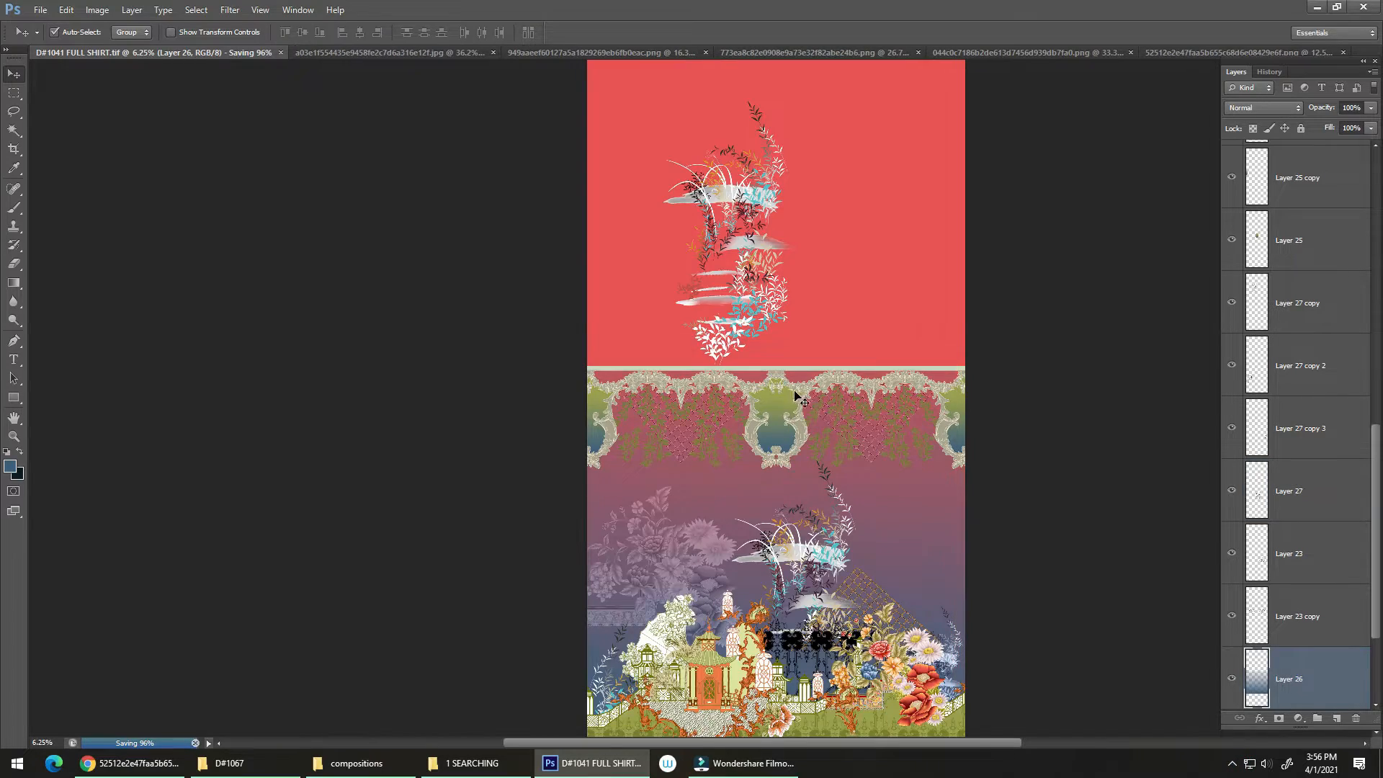
left_click_drag(785, 384, 842, 401)
left_click_drag(905, 526, 798, 308)
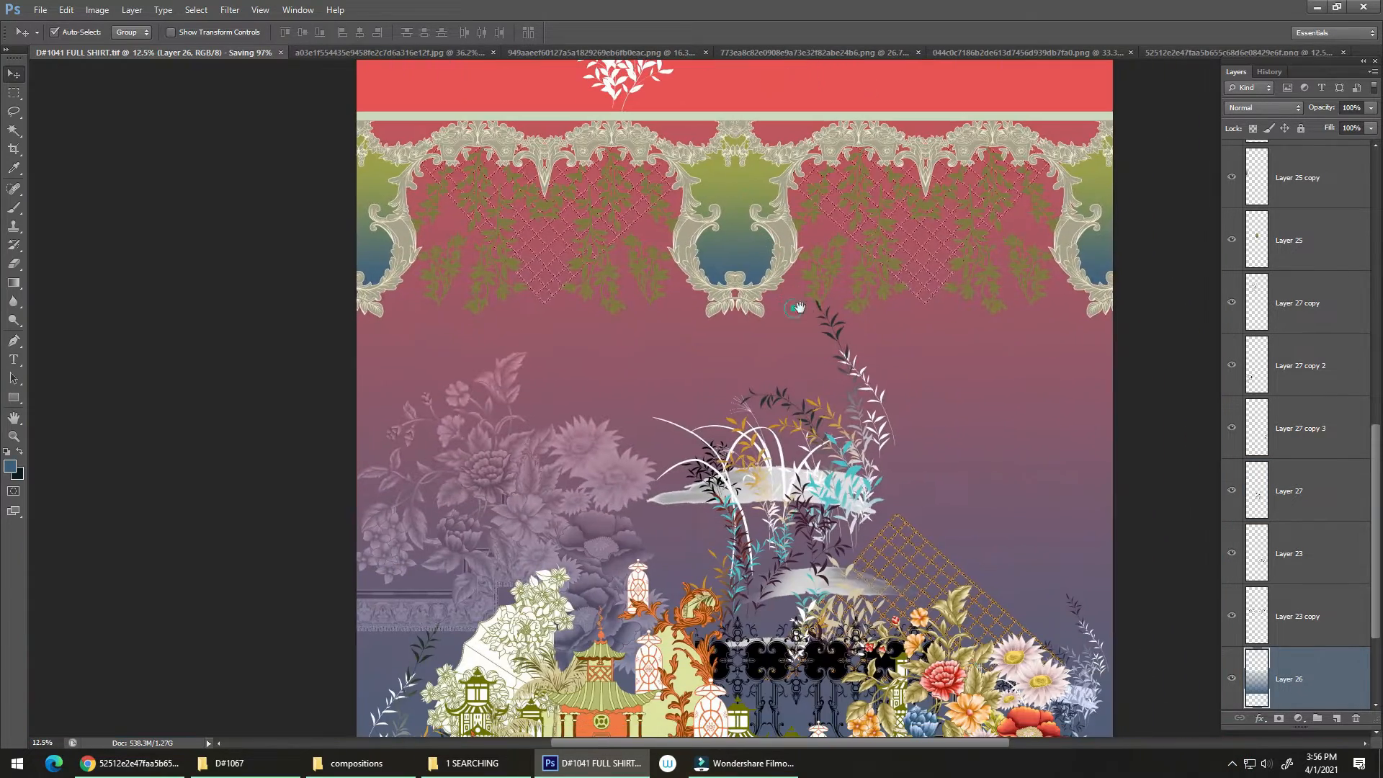
left_click_drag(796, 450, 717, 461)
left_click_drag(803, 552, 814, 397)
key("ctrl+z")
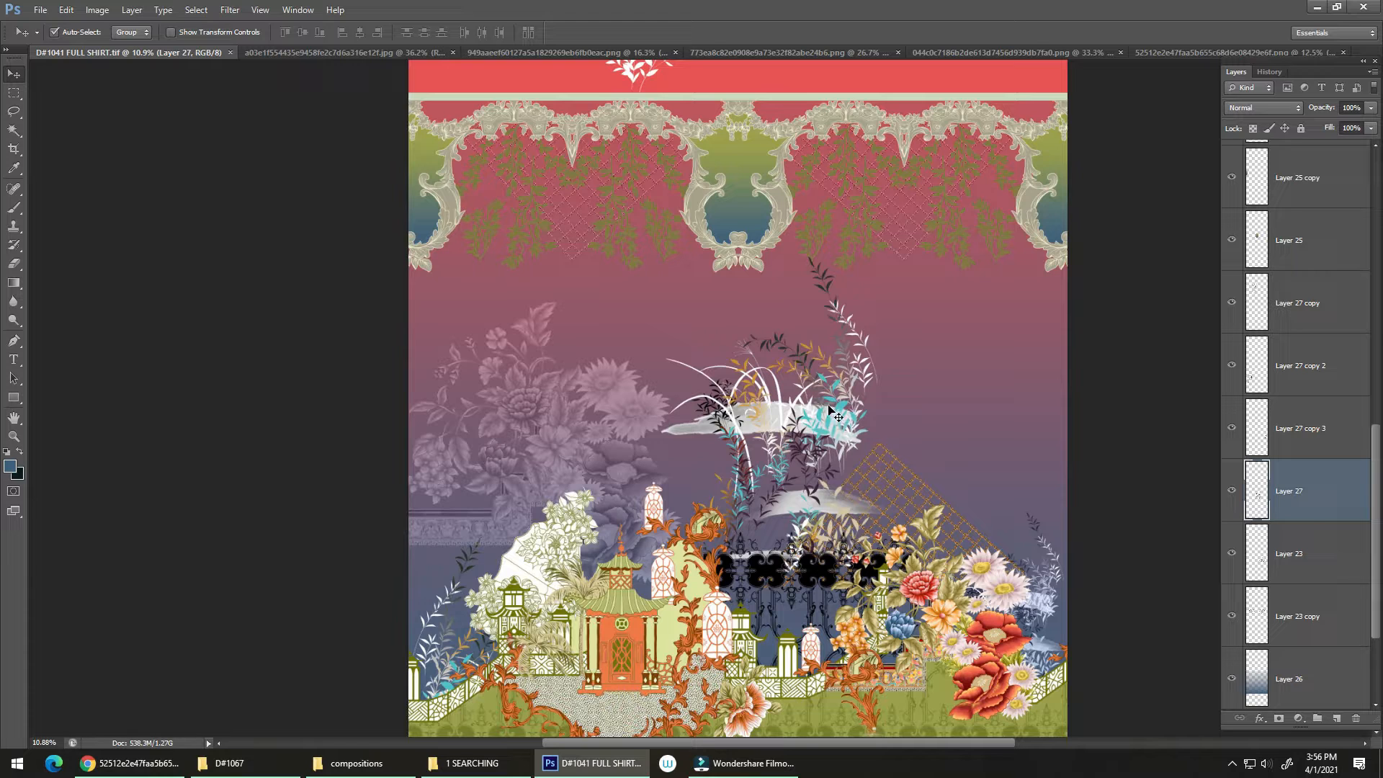
left_click(1231, 763)
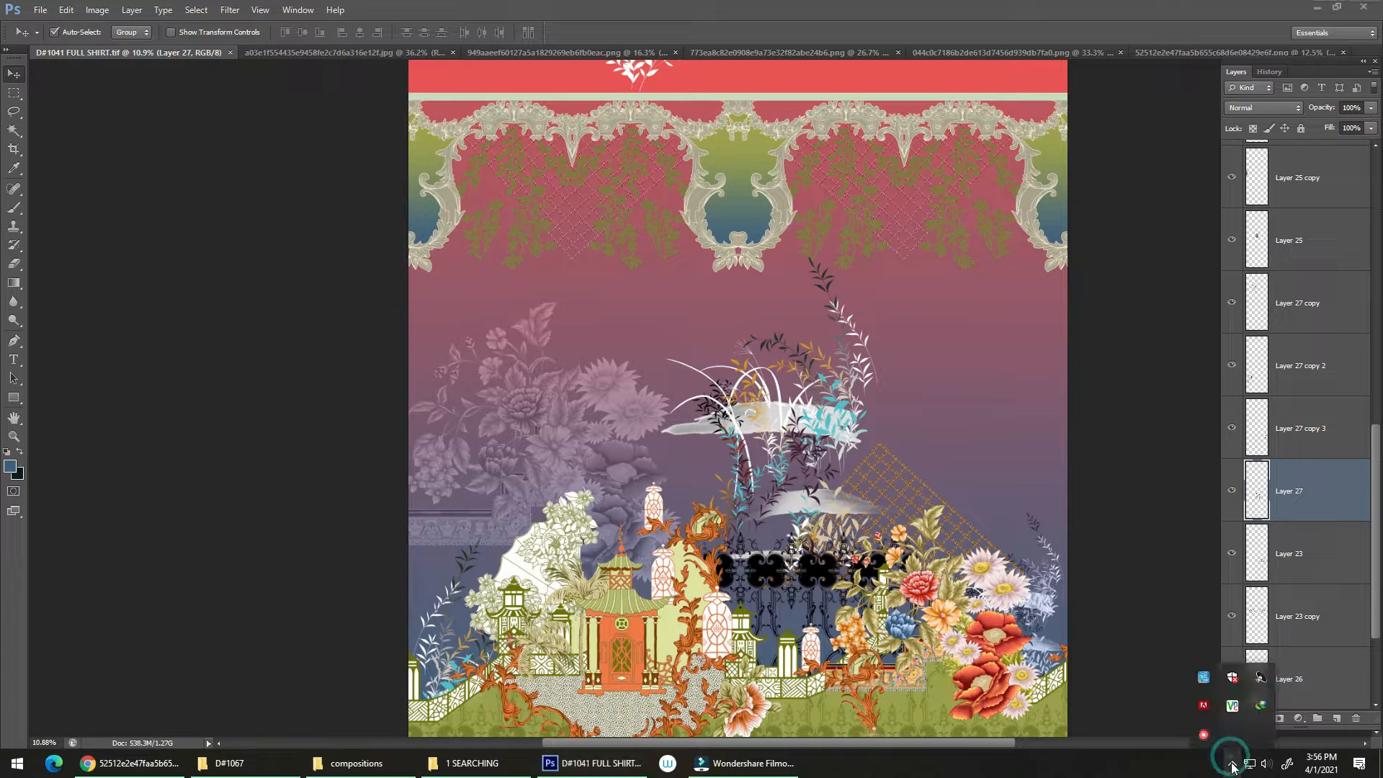
left_click(1232, 761)
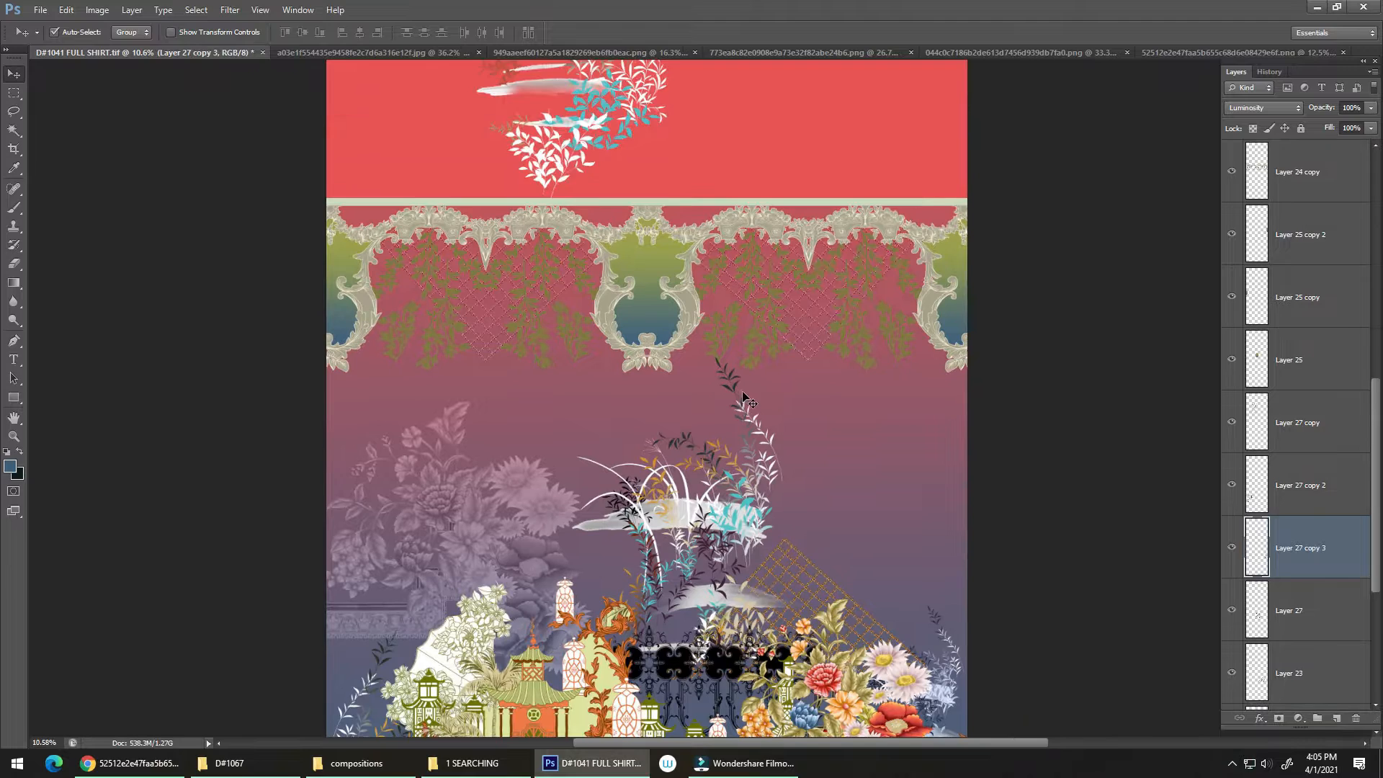
Delete the scroll frames, gradient panels, hanging vine garlands and lattice copy along the upper edge of the gradient area
left_click_drag(677, 342, 708, 330)
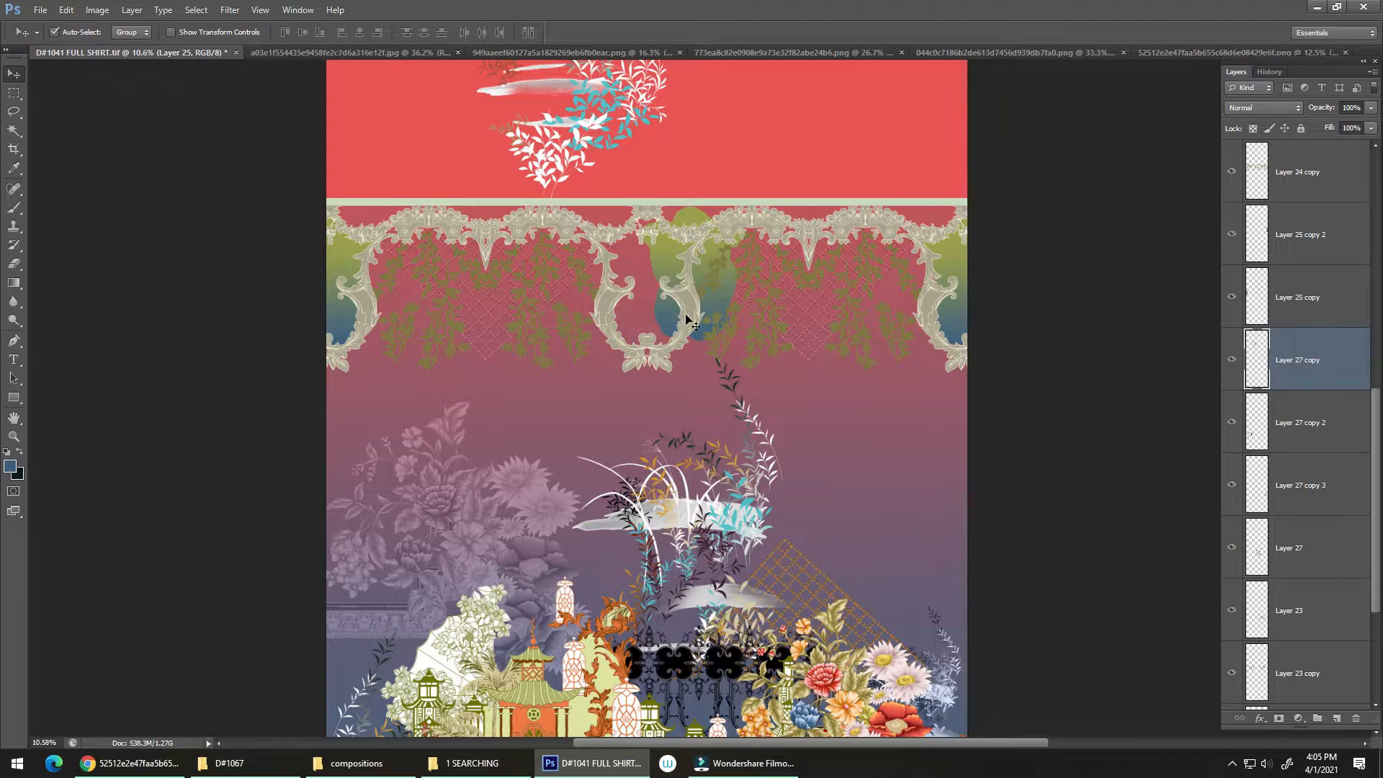
left_click(686, 314)
key("Delete")
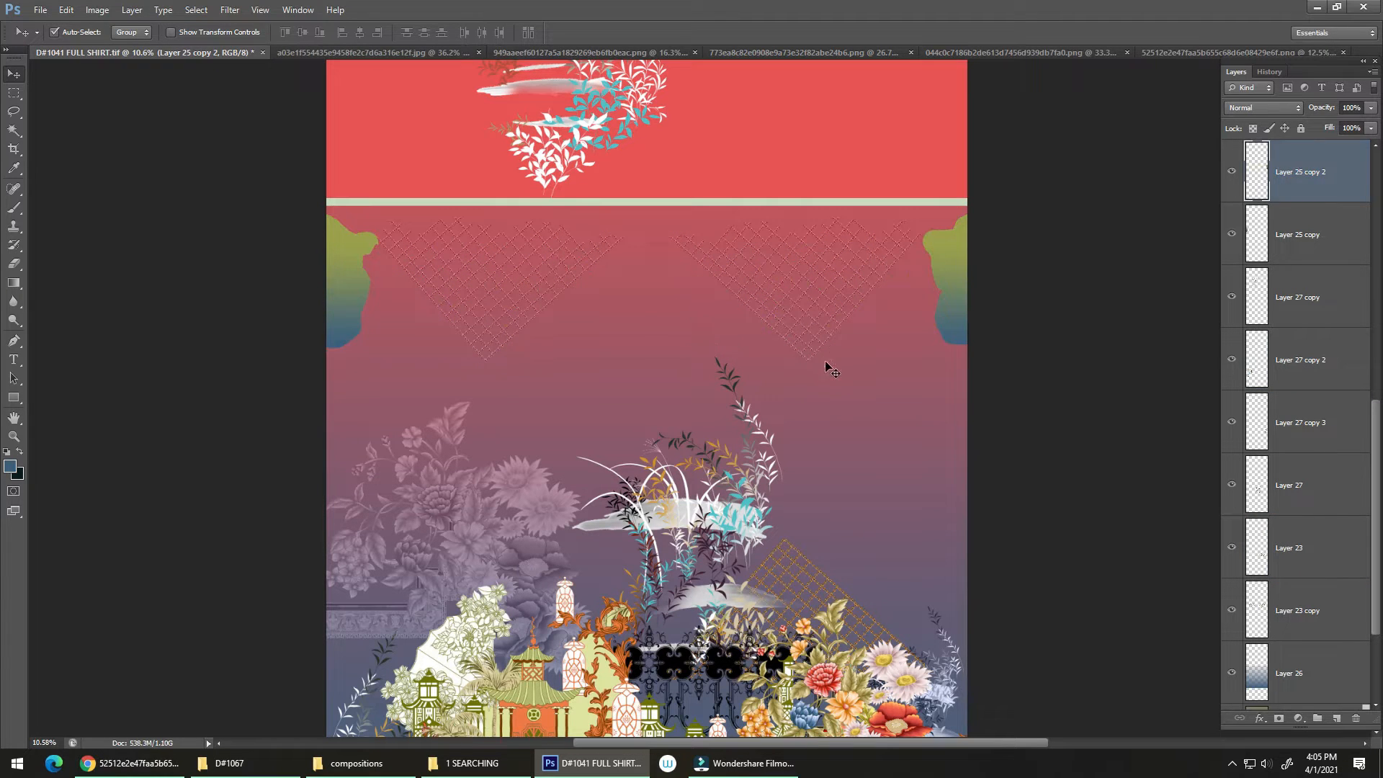
key("Delete")
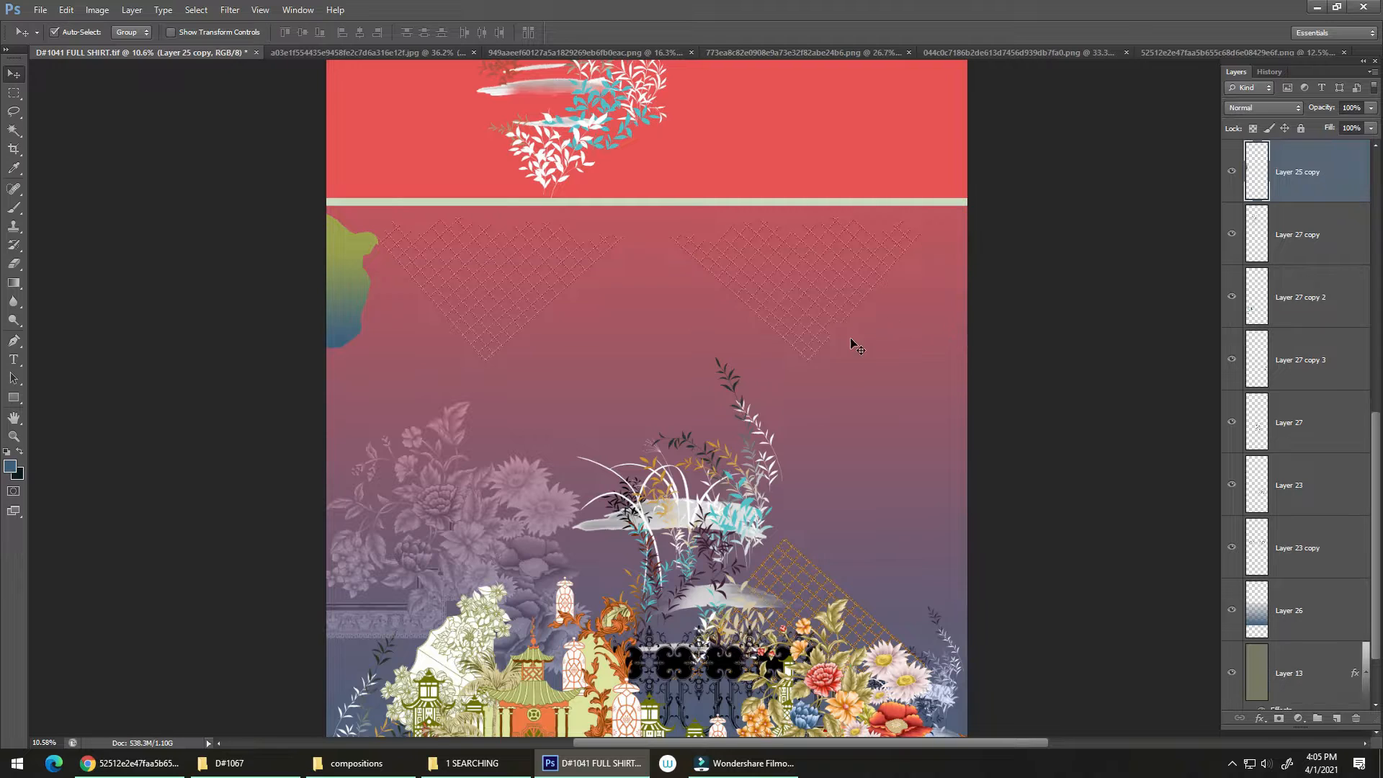
left_click(811, 362)
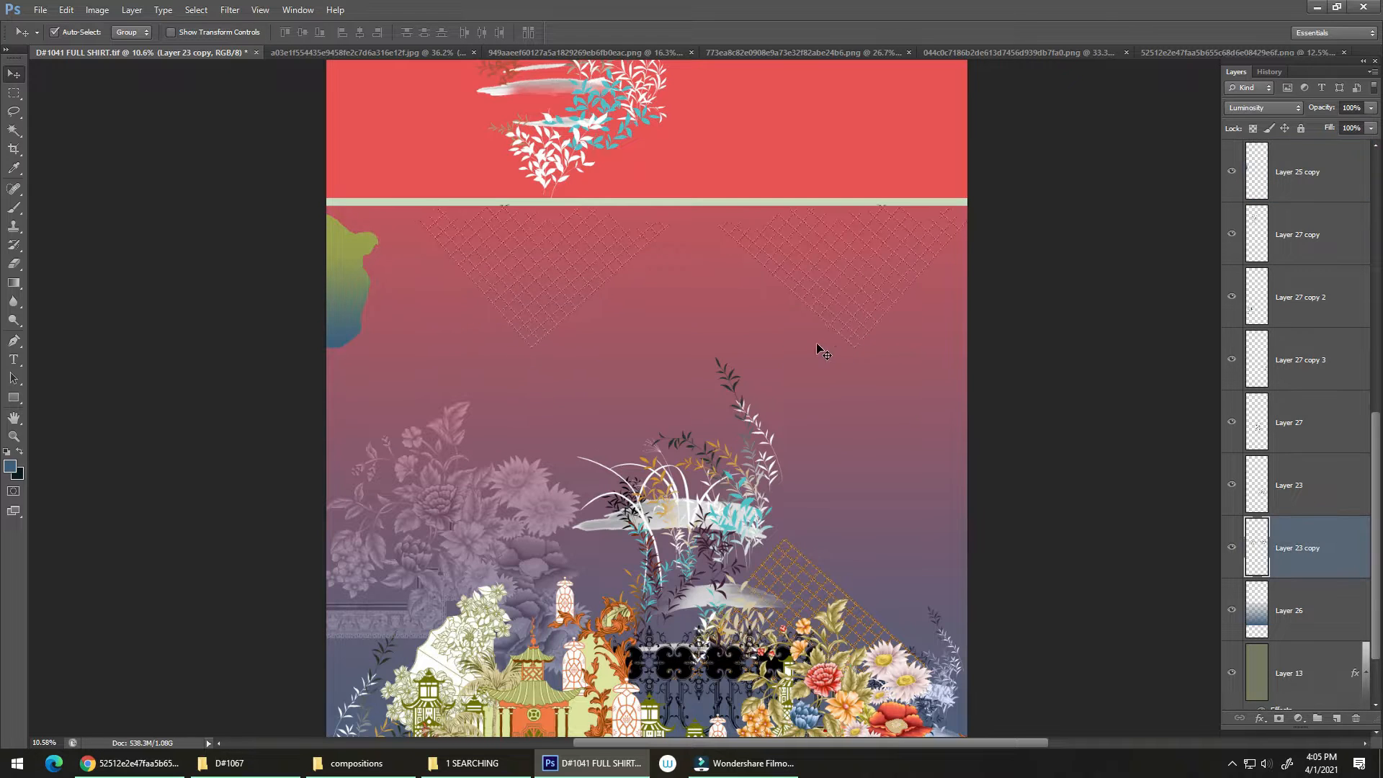
key("Delete")
left_click(346, 277)
key("Delete")
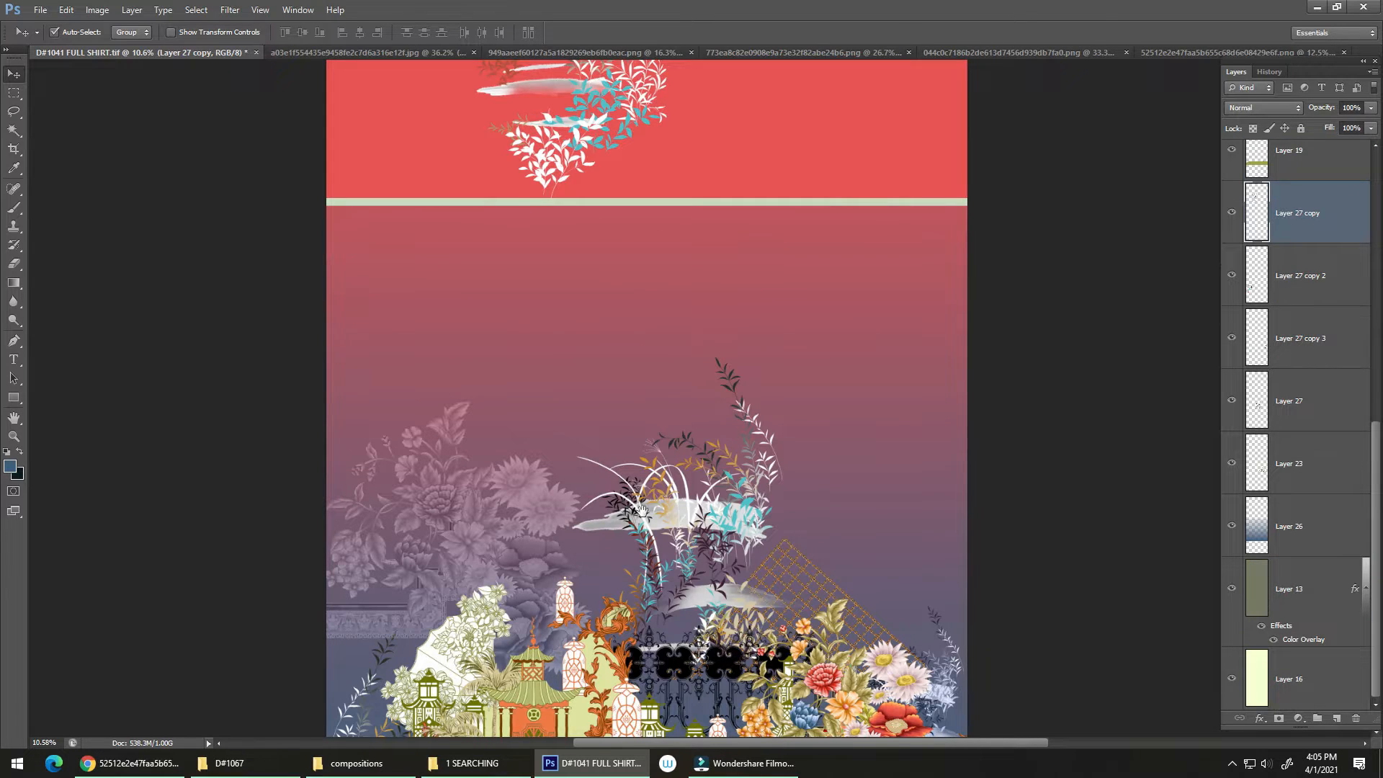
Move the trimmed central leaf artwork, Layer 27, up out of the fence area and delete it
scroll(641, 510, "down", 5)
left_click_drag(721, 348, 593, 504)
left_click_drag(641, 548, 652, 310)
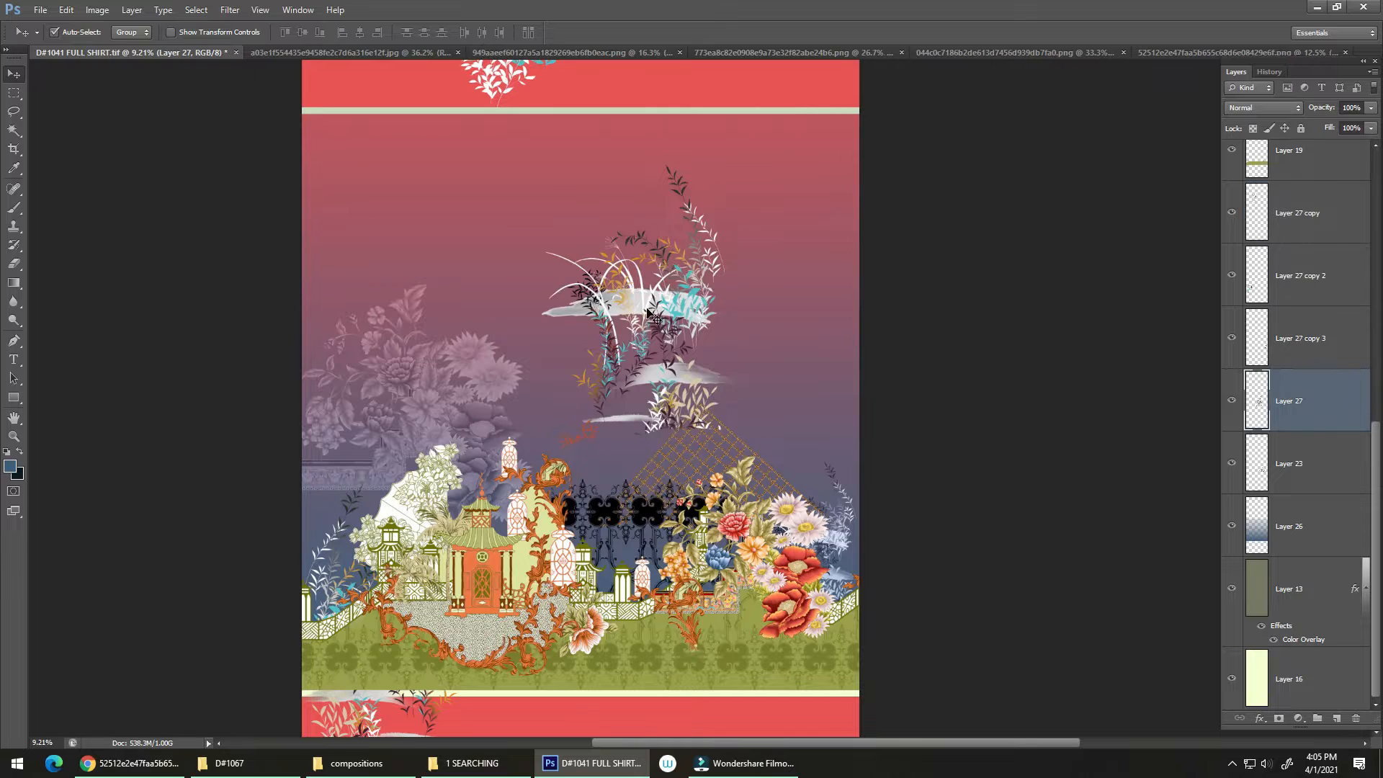
key("Delete")
Bring the complete leaf artwork from the 52512e2e document into the shirt and place it above the black fence, behind the garden scene
left_click(1165, 54)
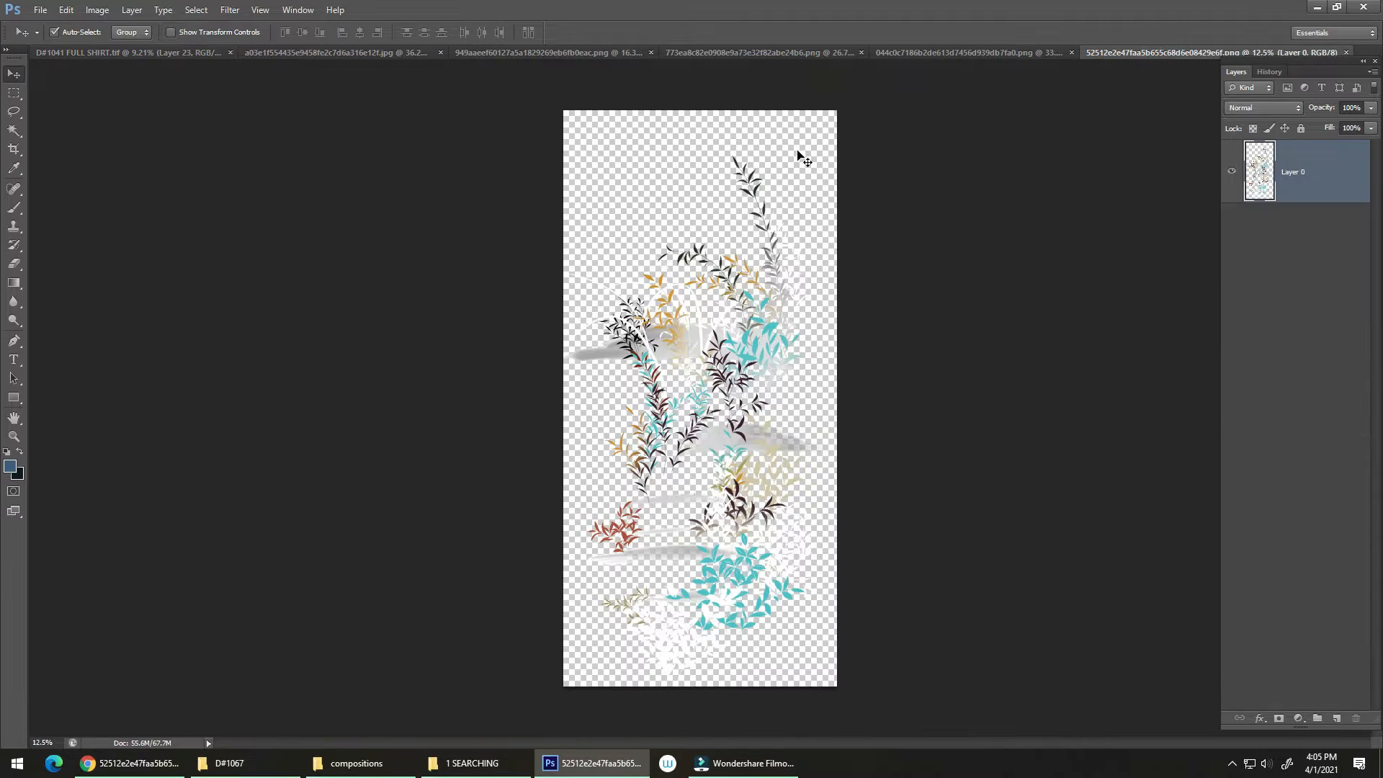
left_click_drag(751, 180, 778, 231)
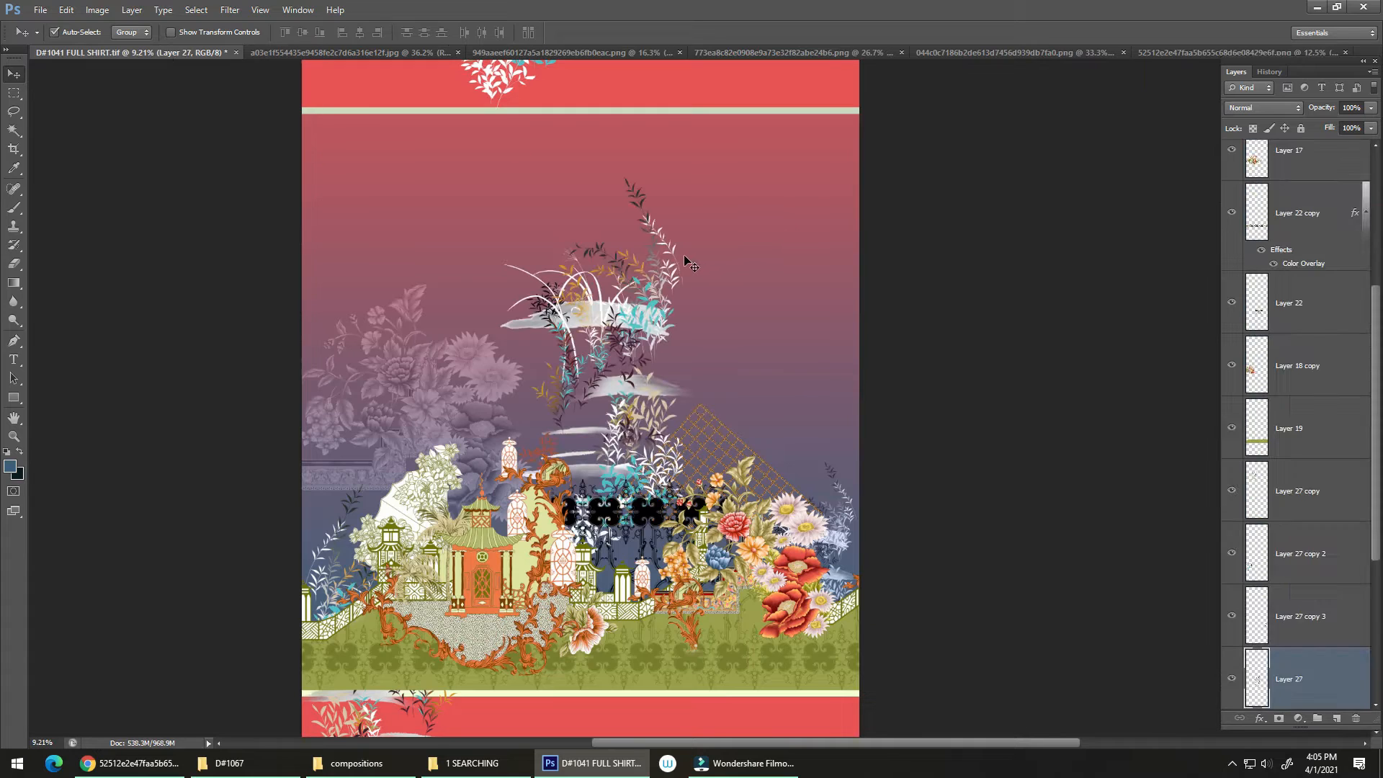
key("ctrl+t")
left_click_drag(651, 262, 660, 206)
key("Return")
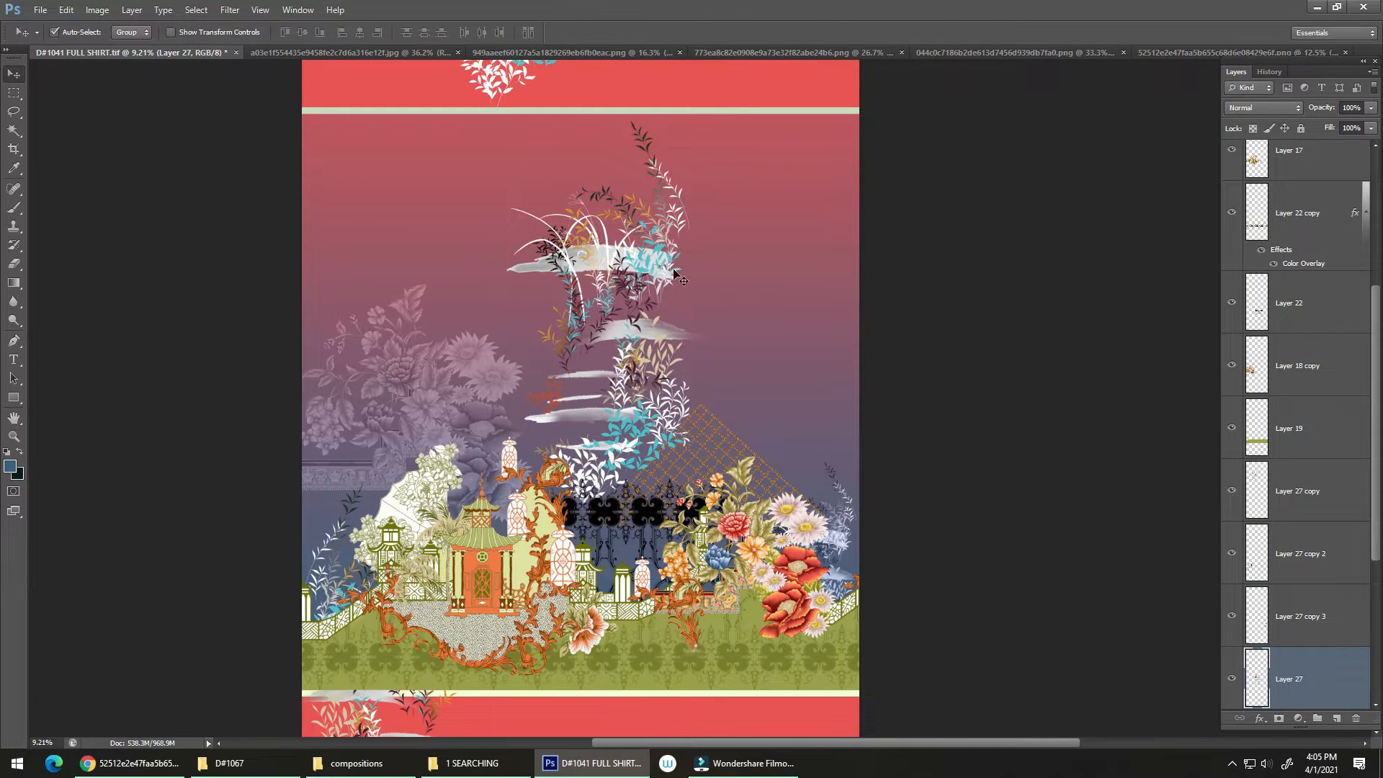
Show the guides and erase the part of the flipped leaf copy, Layer 27 copy 2, that hangs below the lower cream border
scroll(573, 528, "up", 5)
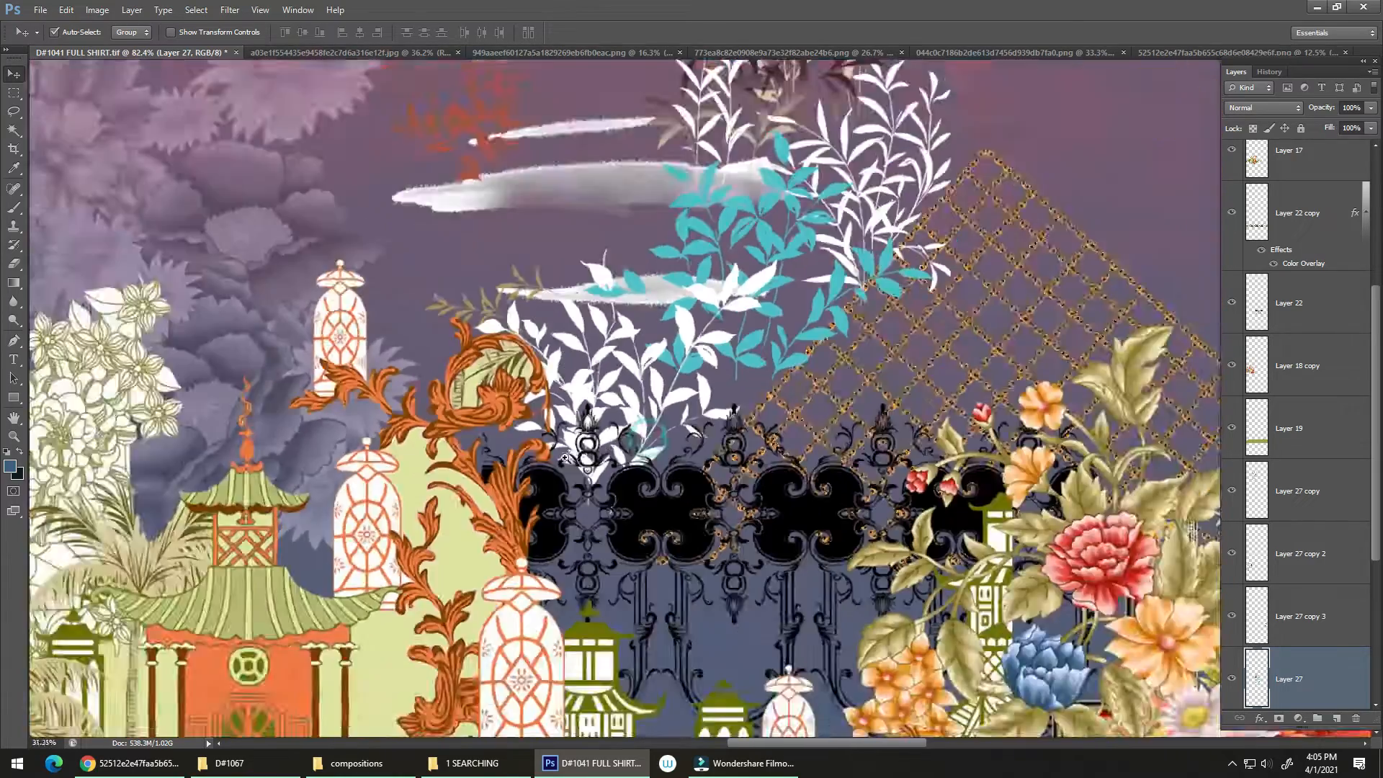
left_click_drag(564, 458, 505, 457)
left_click_drag(615, 212, 541, 362)
left_click_drag(629, 511, 581, 402)
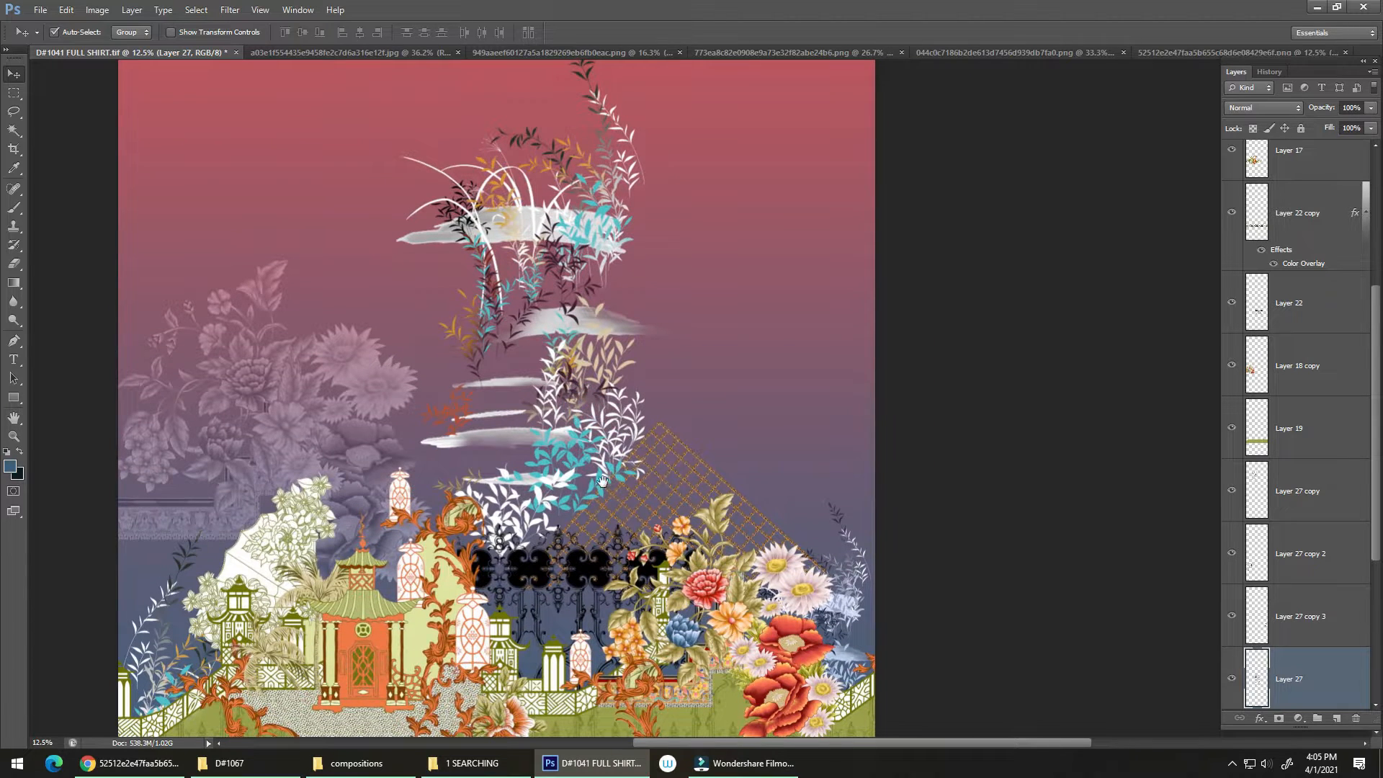
left_click_drag(602, 480, 610, 436)
mouse_move(608, 512)
left_mouse_down()
mouse_move(605, 426)
mouse_move(638, 480)
mouse_move(657, 396)
left_mouse_up()
key("b")
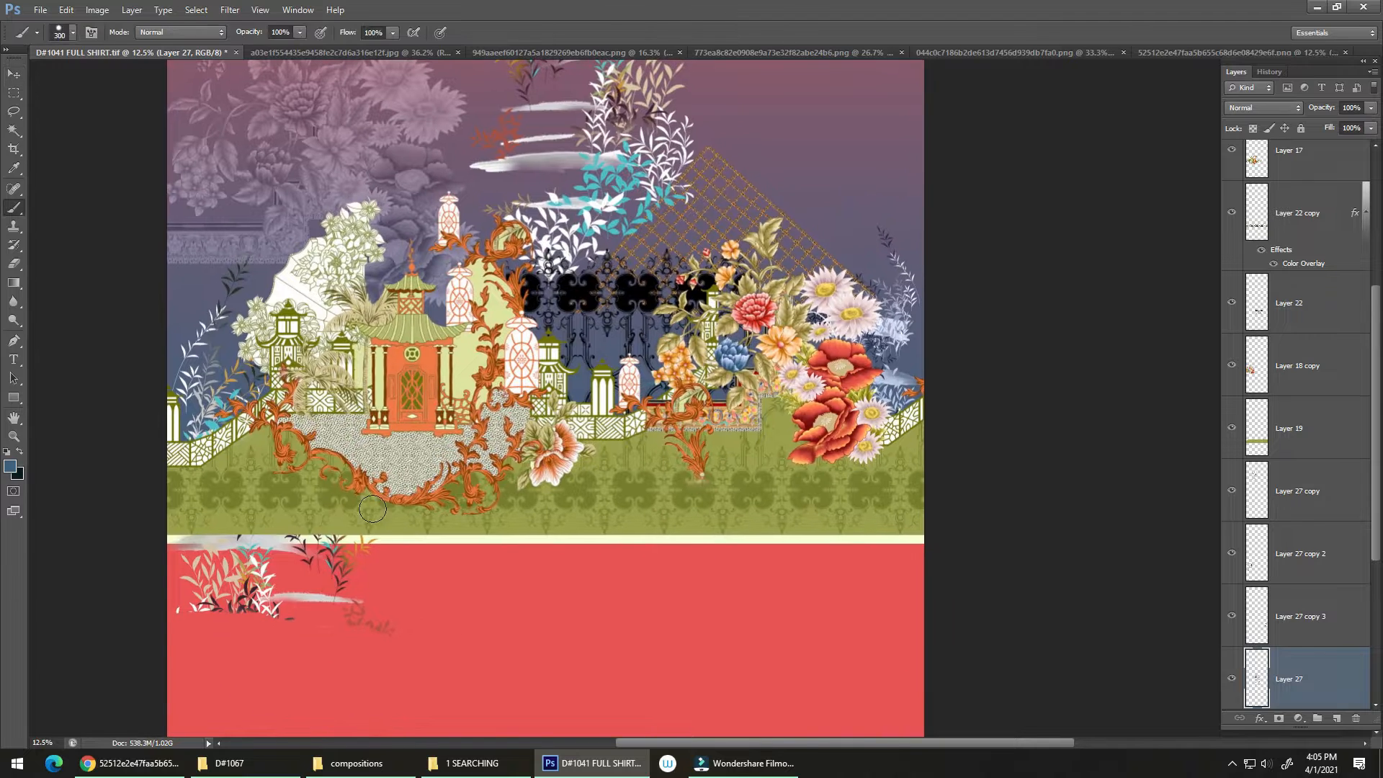
left_click(256, 567)
key("ctrl+semicolon")
key("m")
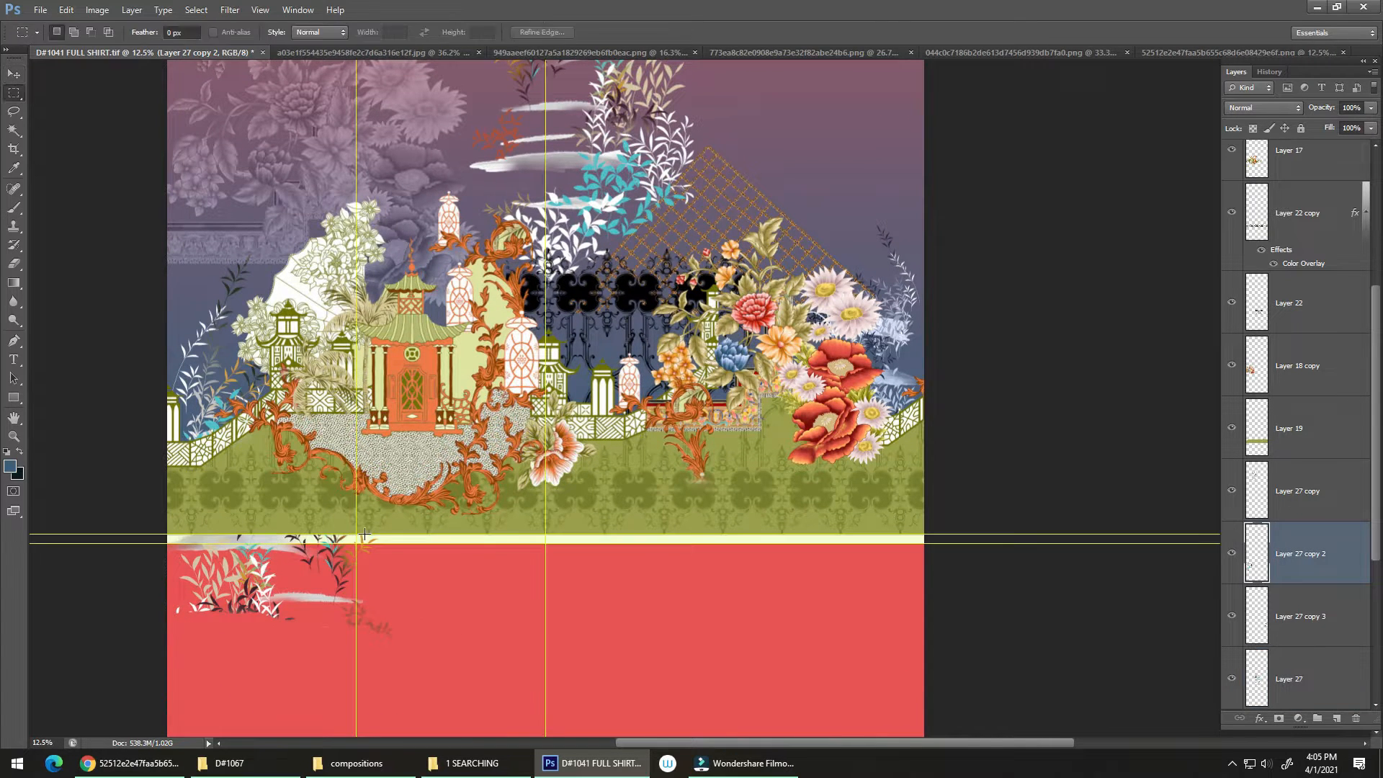
left_click_drag(182, 656, 170, 738)
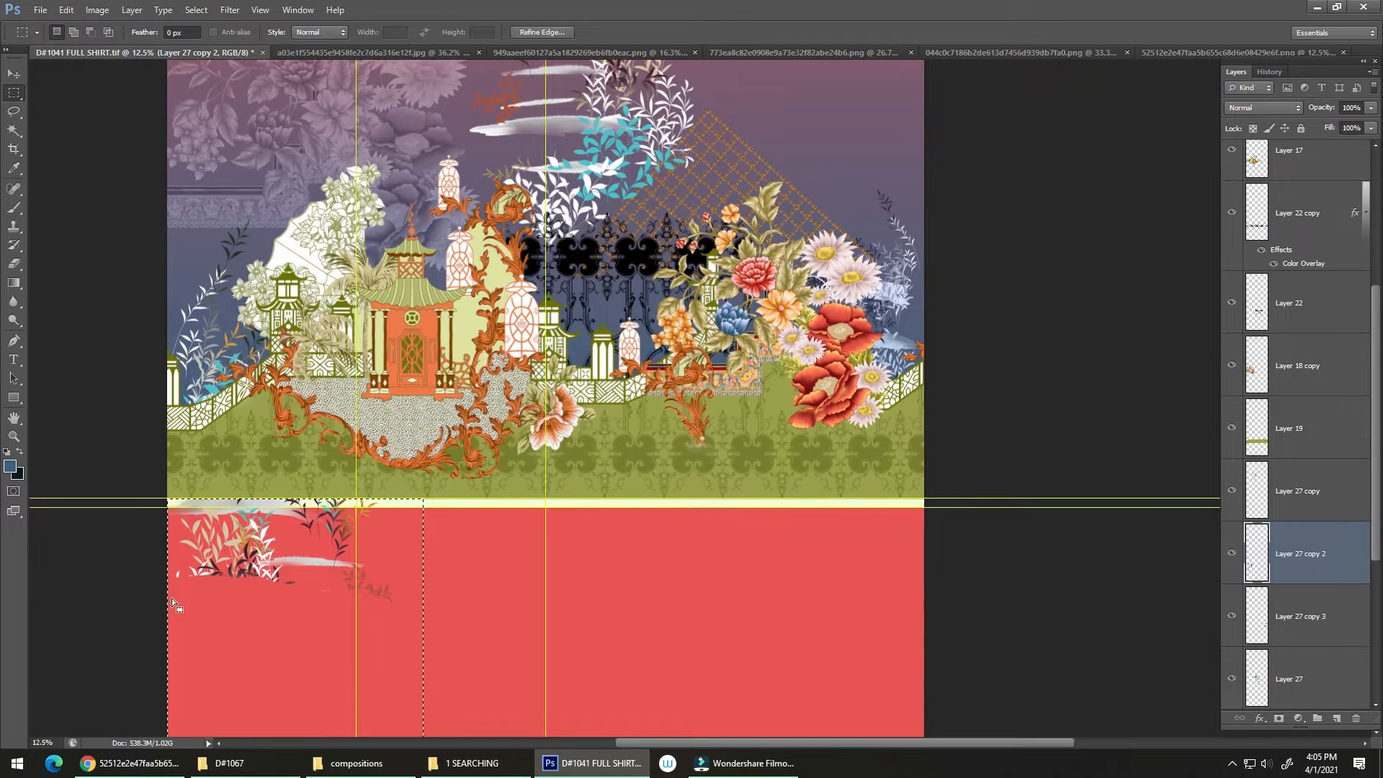
key("Delete")
key("ctrl+d")
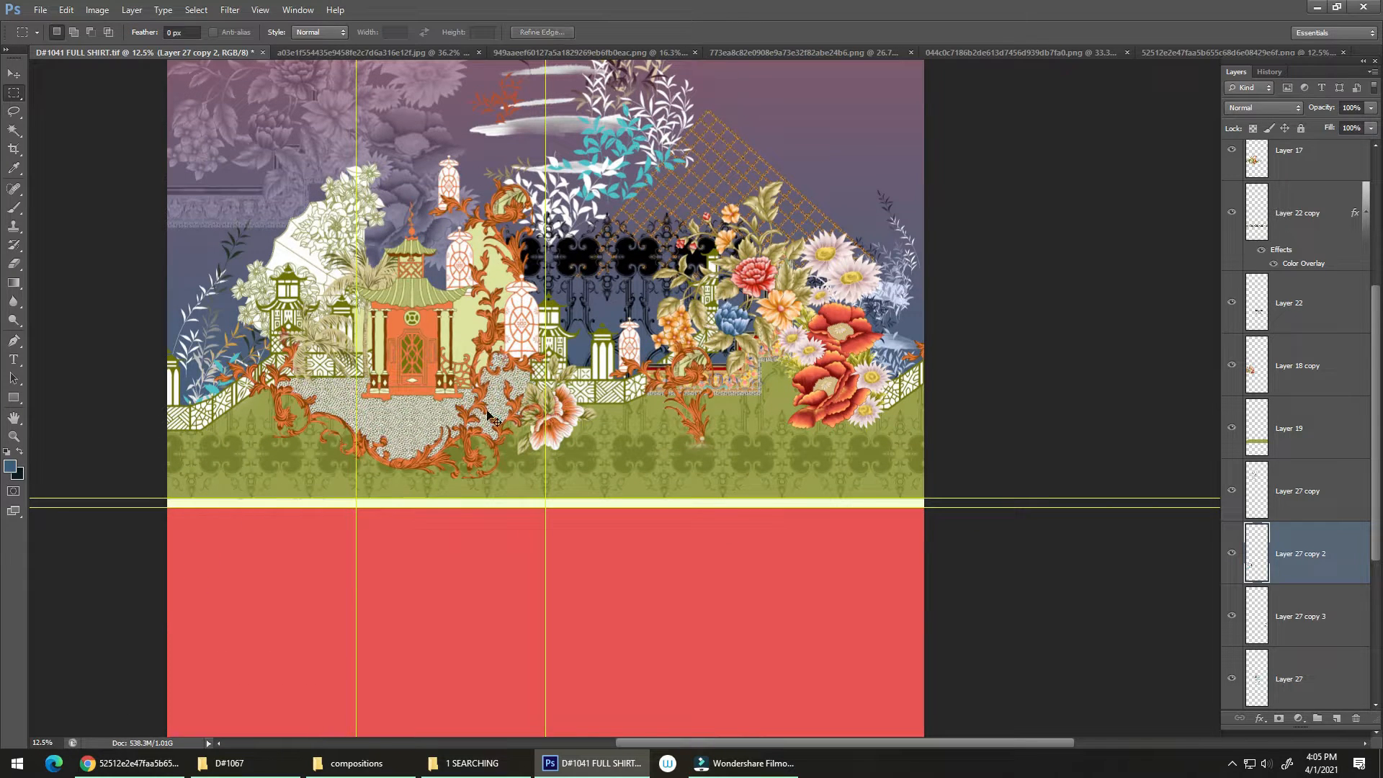
Save D#1041 FULL SHIRT.tif and look over the lower garden scene
key("ctrl+s")
left_click_drag(574, 476, 505, 503)
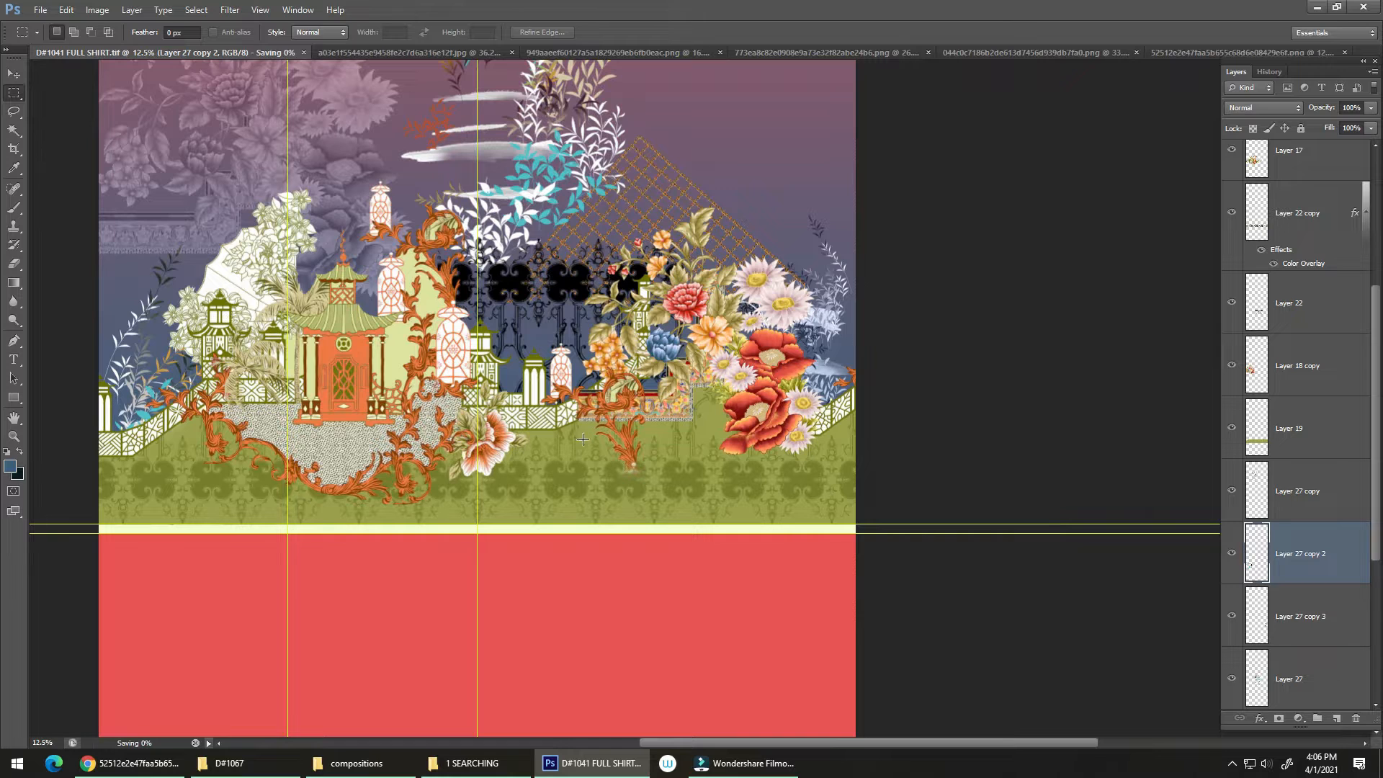
left_click_drag(544, 460, 579, 436)
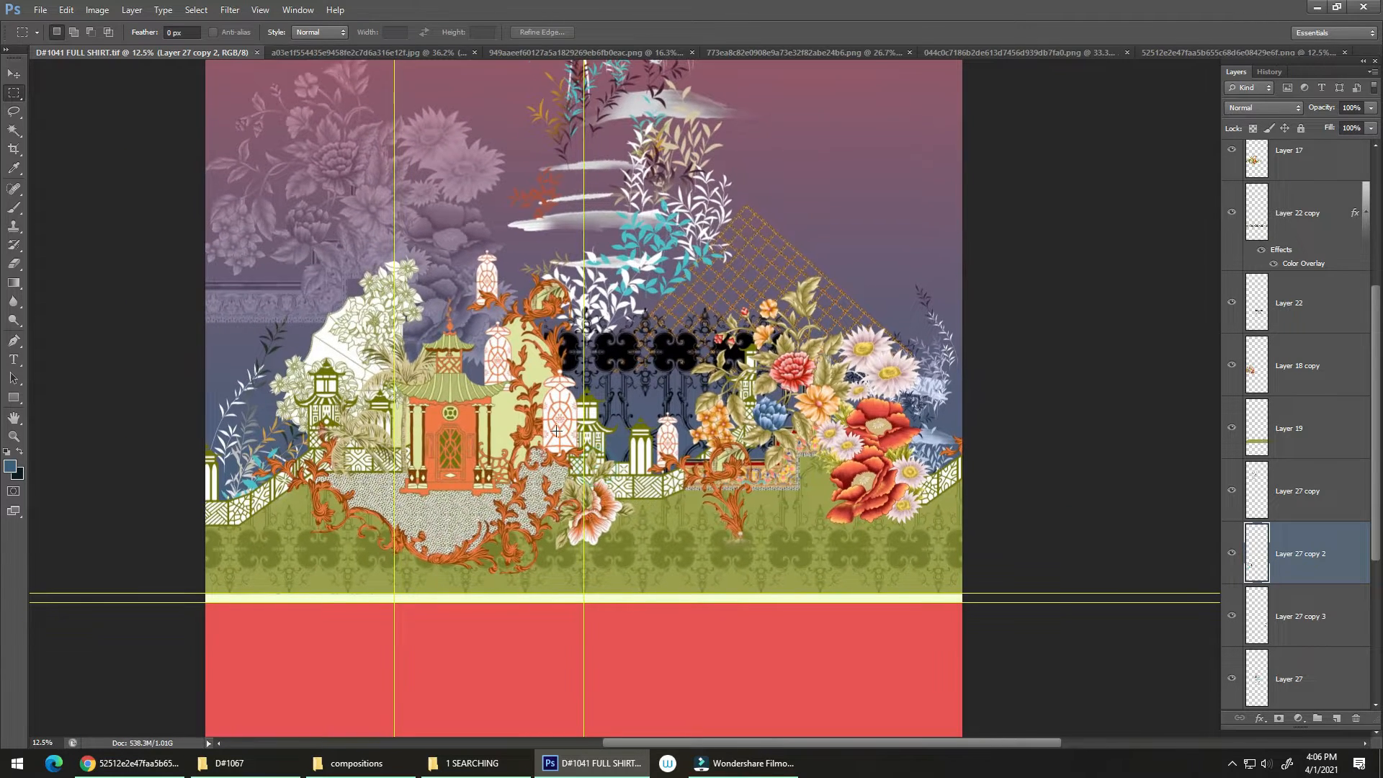
Try moving the pagoda garden artwork, Layer 17, and undo the move
key("v")
left_click_drag(452, 434, 566, 267)
key("ctrl+z")
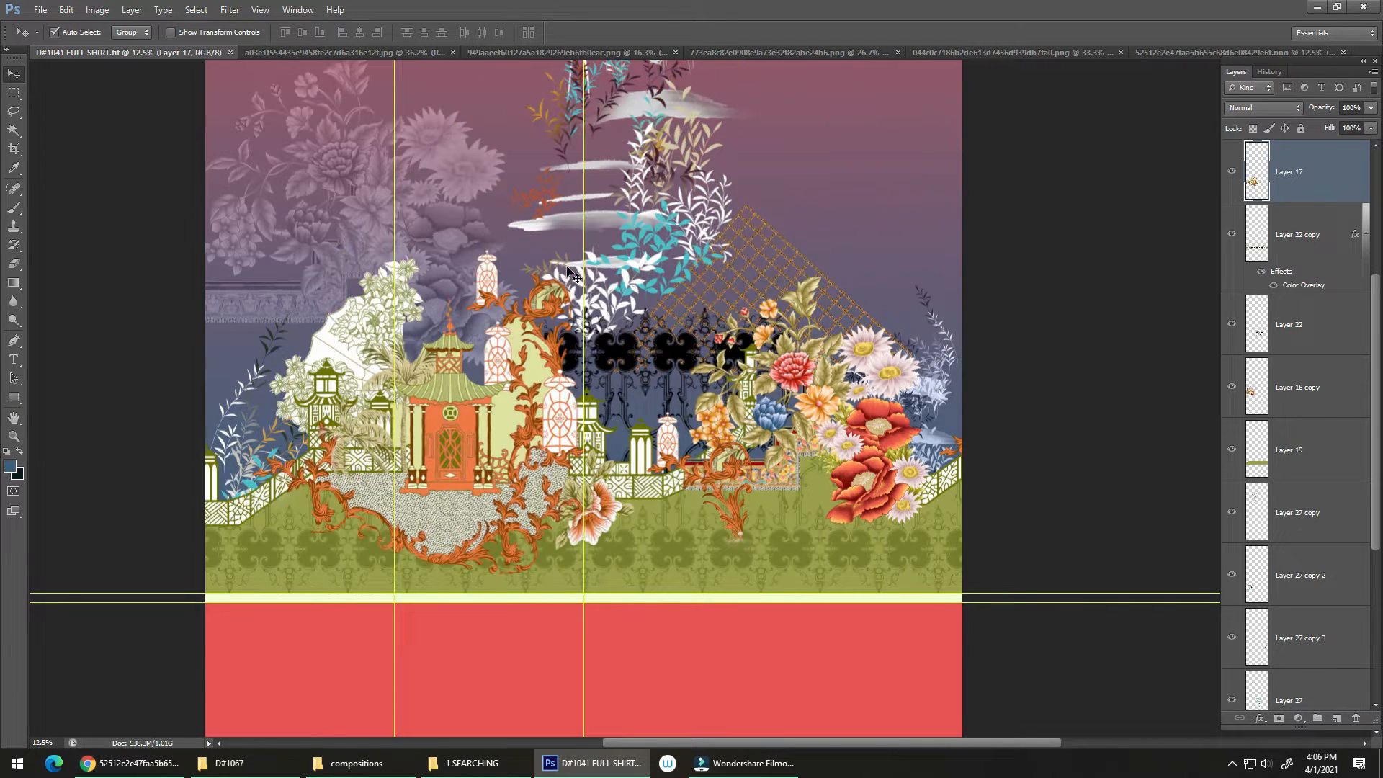
Move the pagoda garden artwork, Layer 17, down onto the red area below the lower border and delete it
left_click_drag(550, 434, 569, 422)
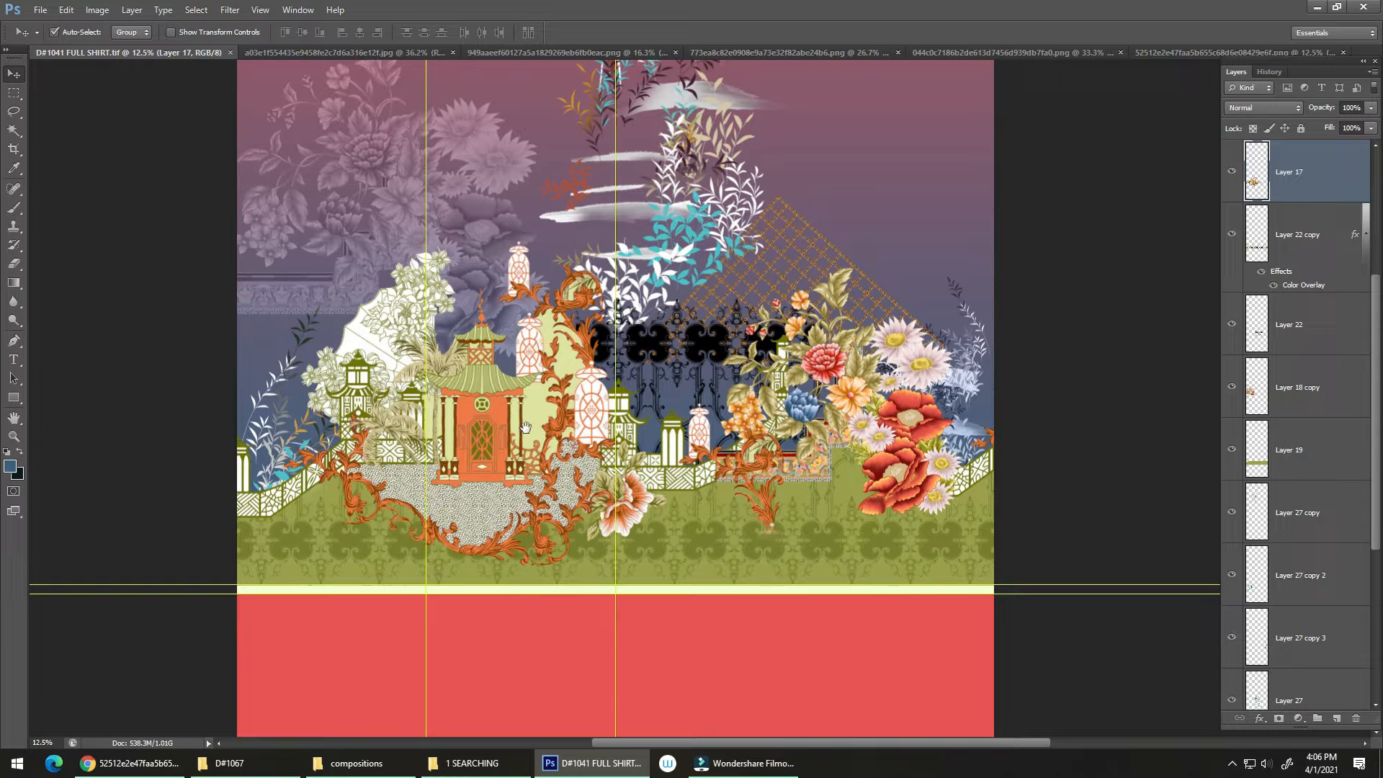
left_click_drag(494, 444, 517, 633)
left_click_drag(555, 585, 524, 533)
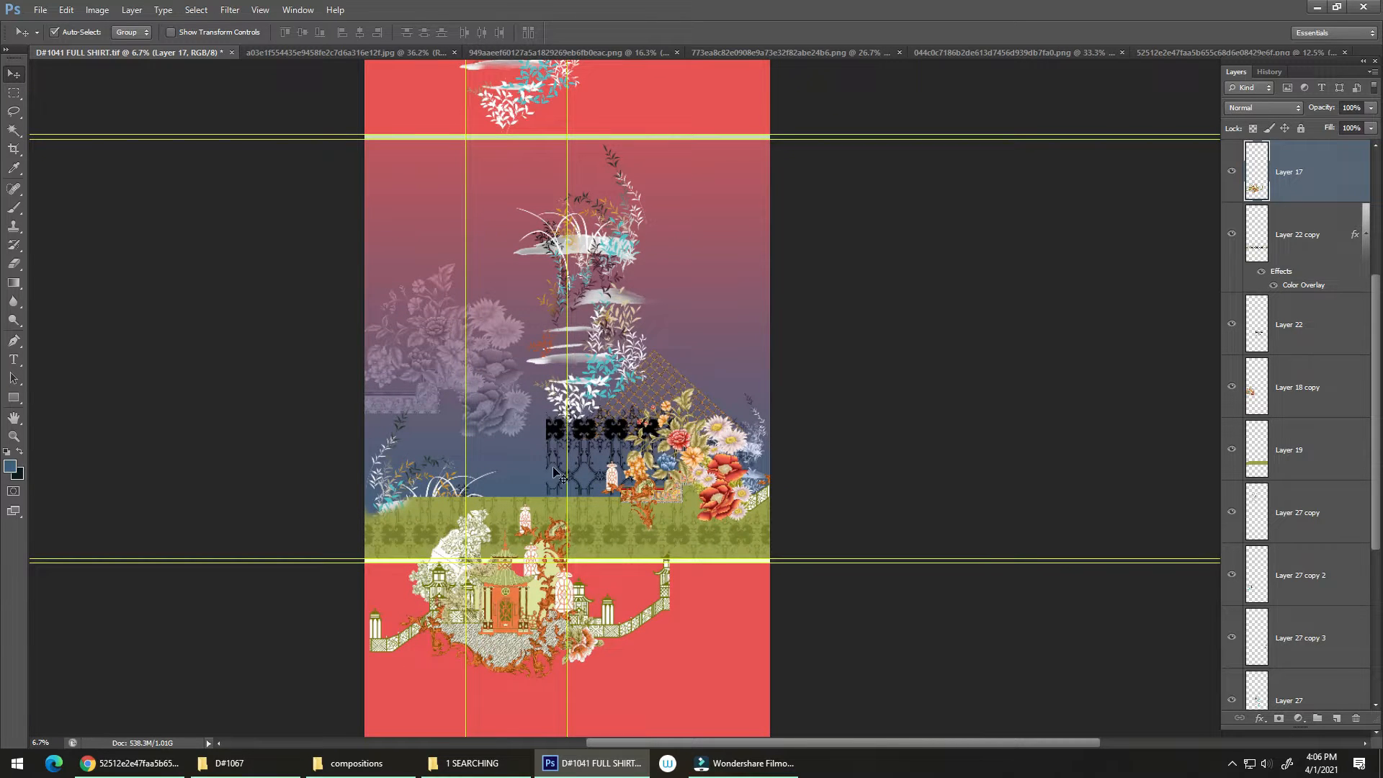
left_click_drag(513, 599, 512, 613)
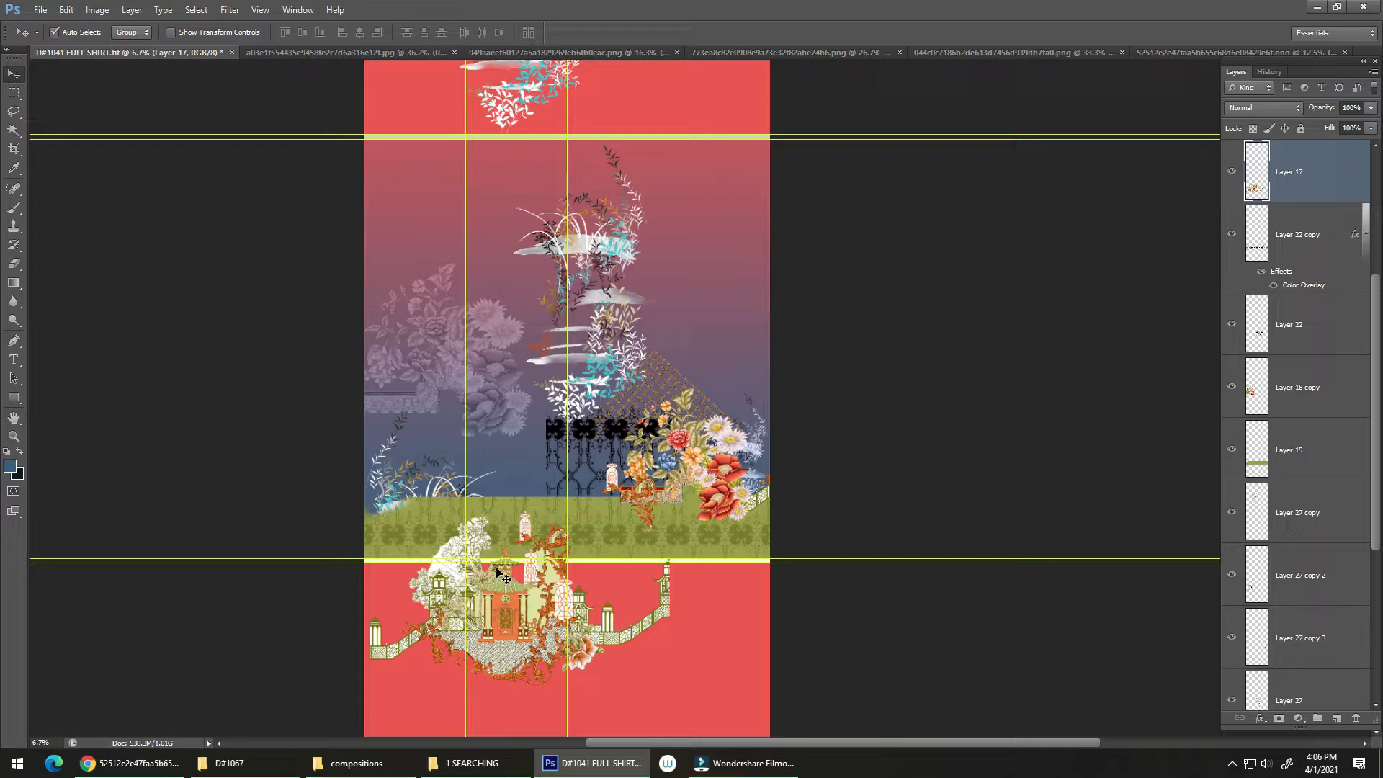
key("Delete")
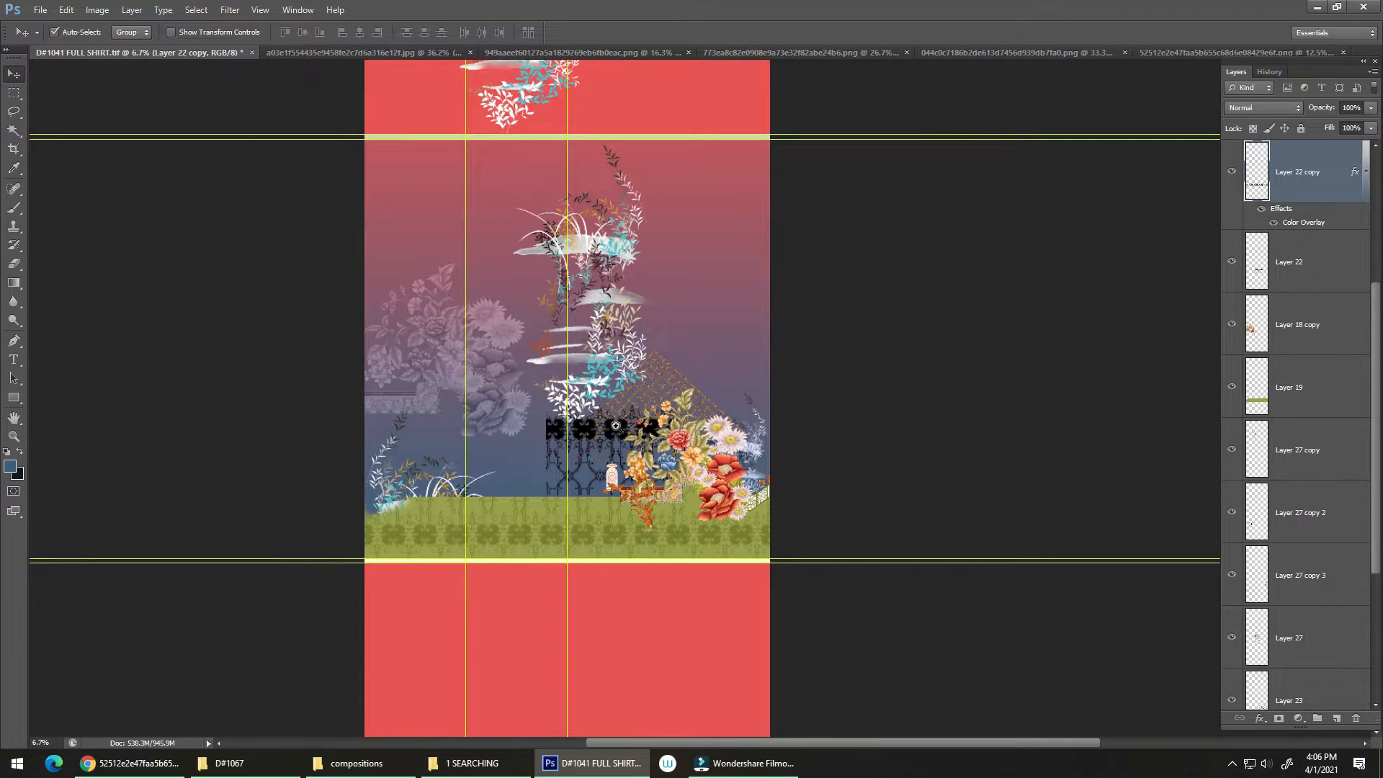
left_click_drag(588, 458, 677, 458)
left_click_drag(642, 386, 578, 385)
left_click_drag(404, 121, 425, 197)
mouse_move(594, 460)
left_mouse_down()
mouse_move(562, 462)
mouse_move(597, 475)
left_mouse_up()
left_click_drag(581, 491, 526, 518)
Switch to the 1 SEARCHING folder and preview fa004b0043b4836e0ad9802dc3993791.png enlarged in Photos to check its motifs
key("alt+Tab")
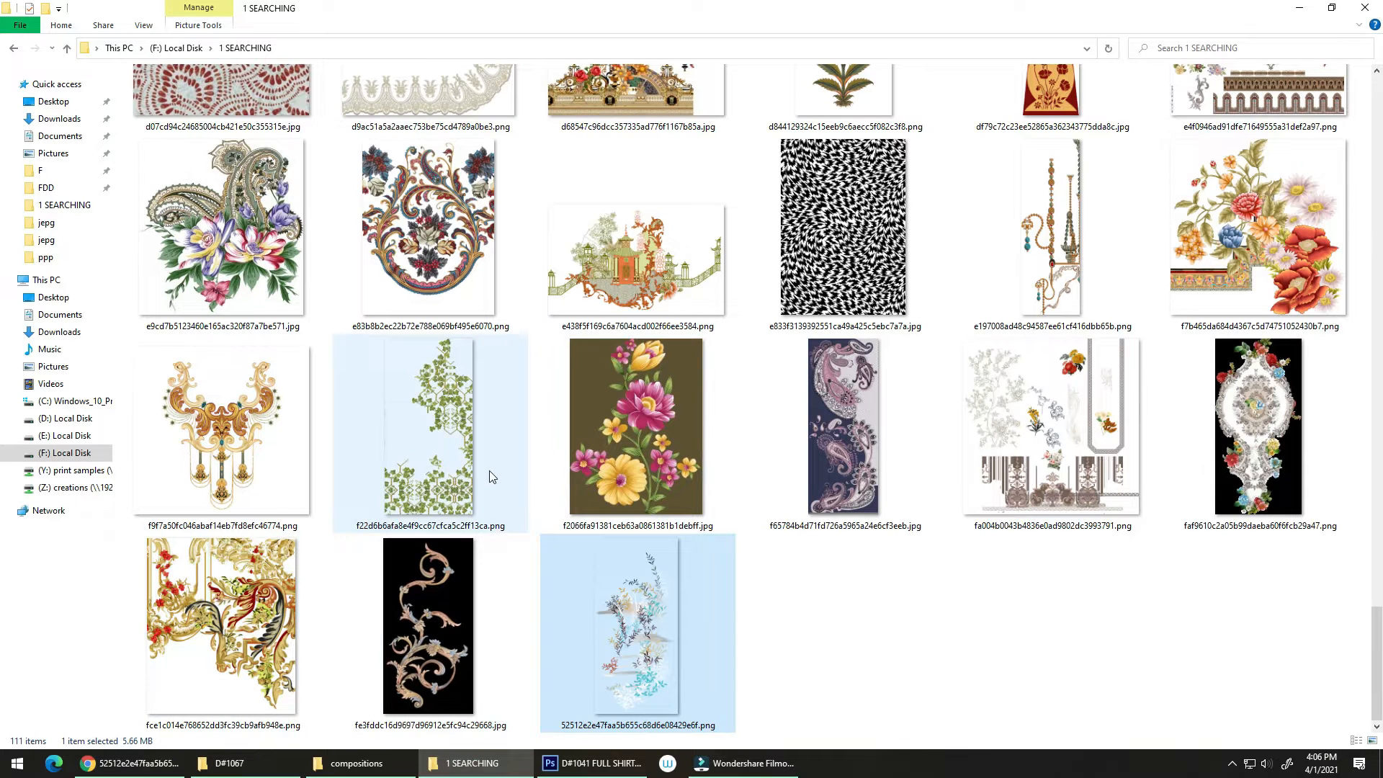
scroll(476, 522, "up", 1)
scroll(497, 481, "up", 1)
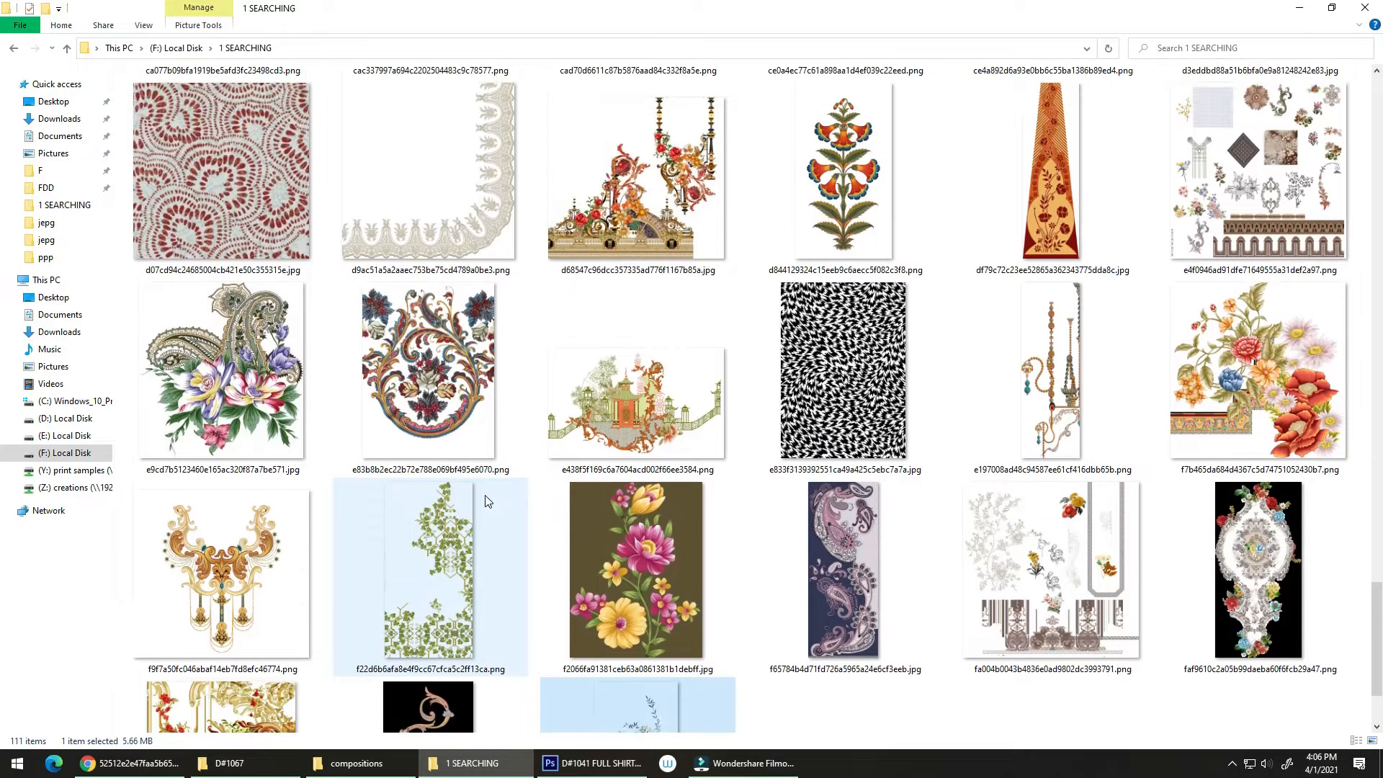
double_click(1078, 576)
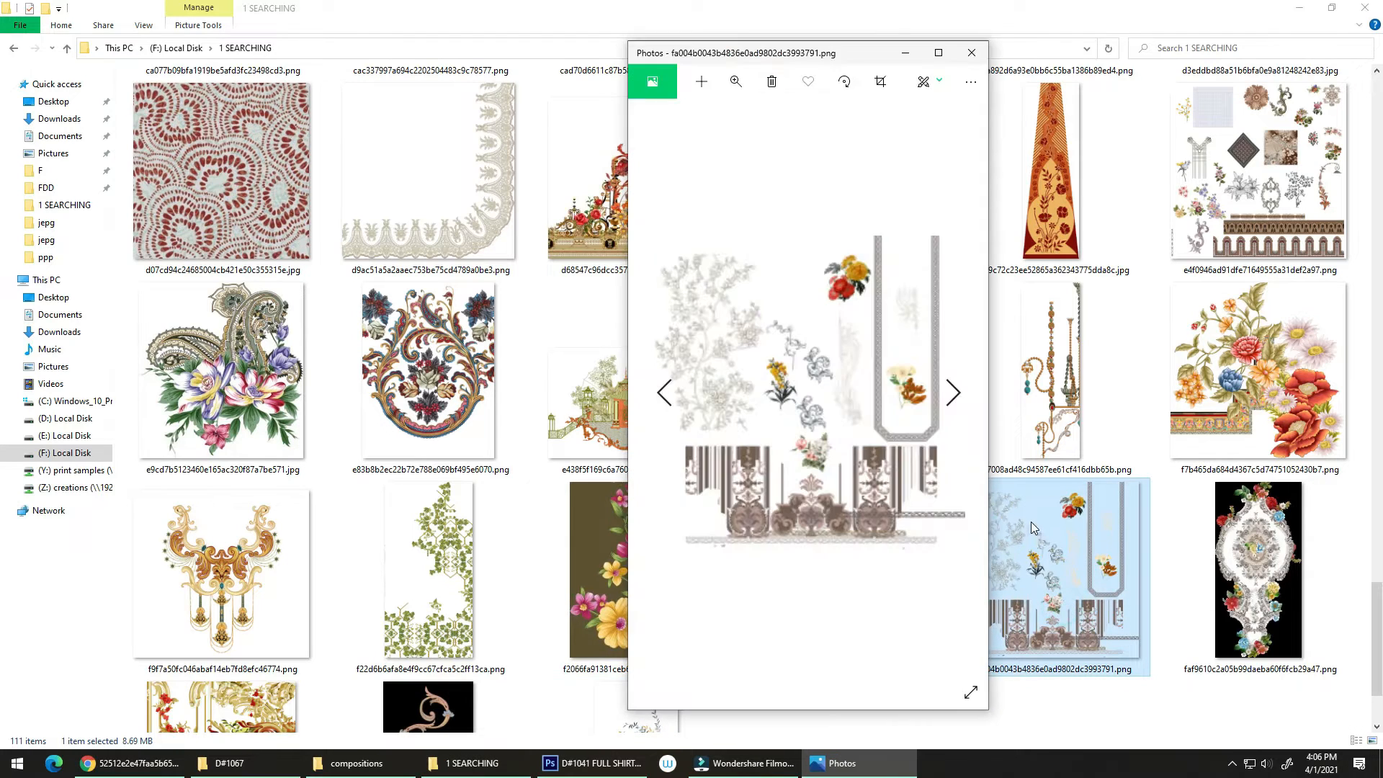
left_click(937, 53)
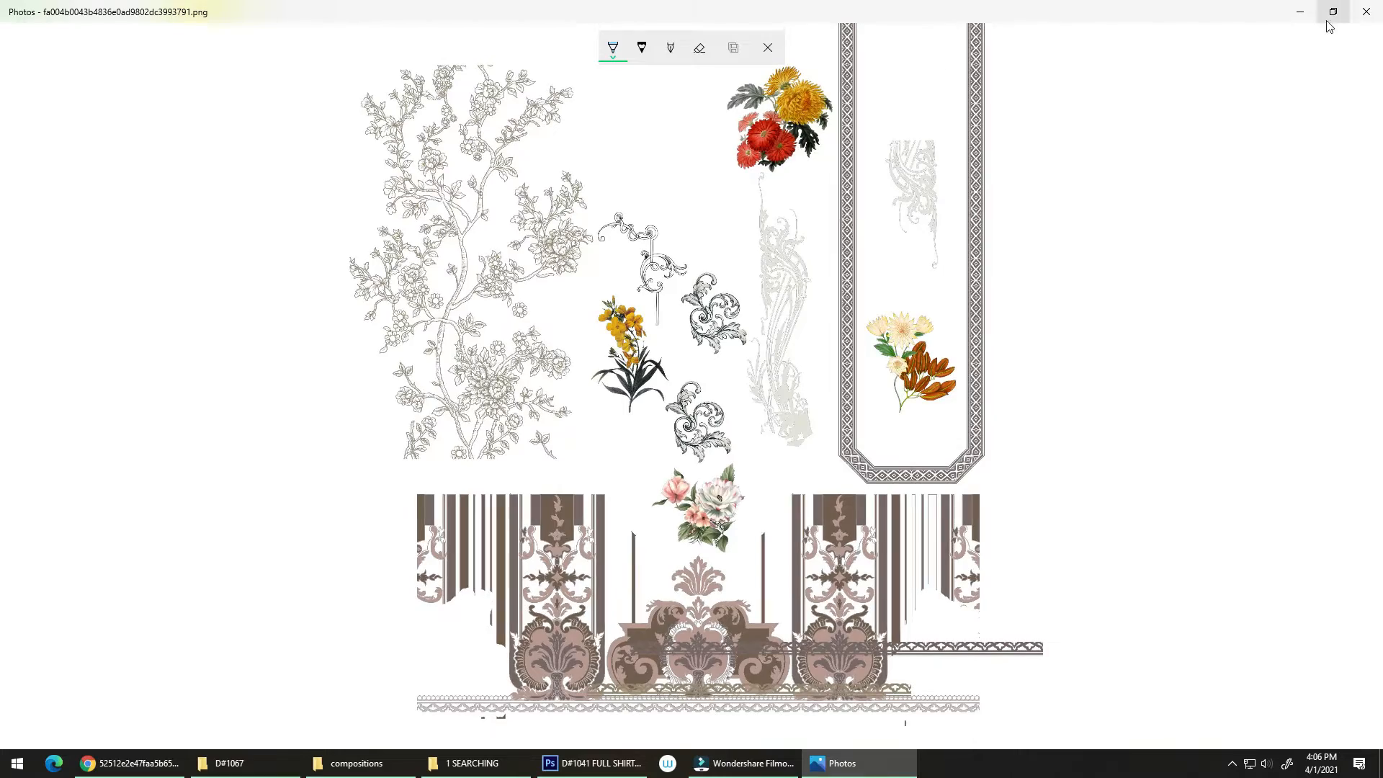
left_click(1304, 12)
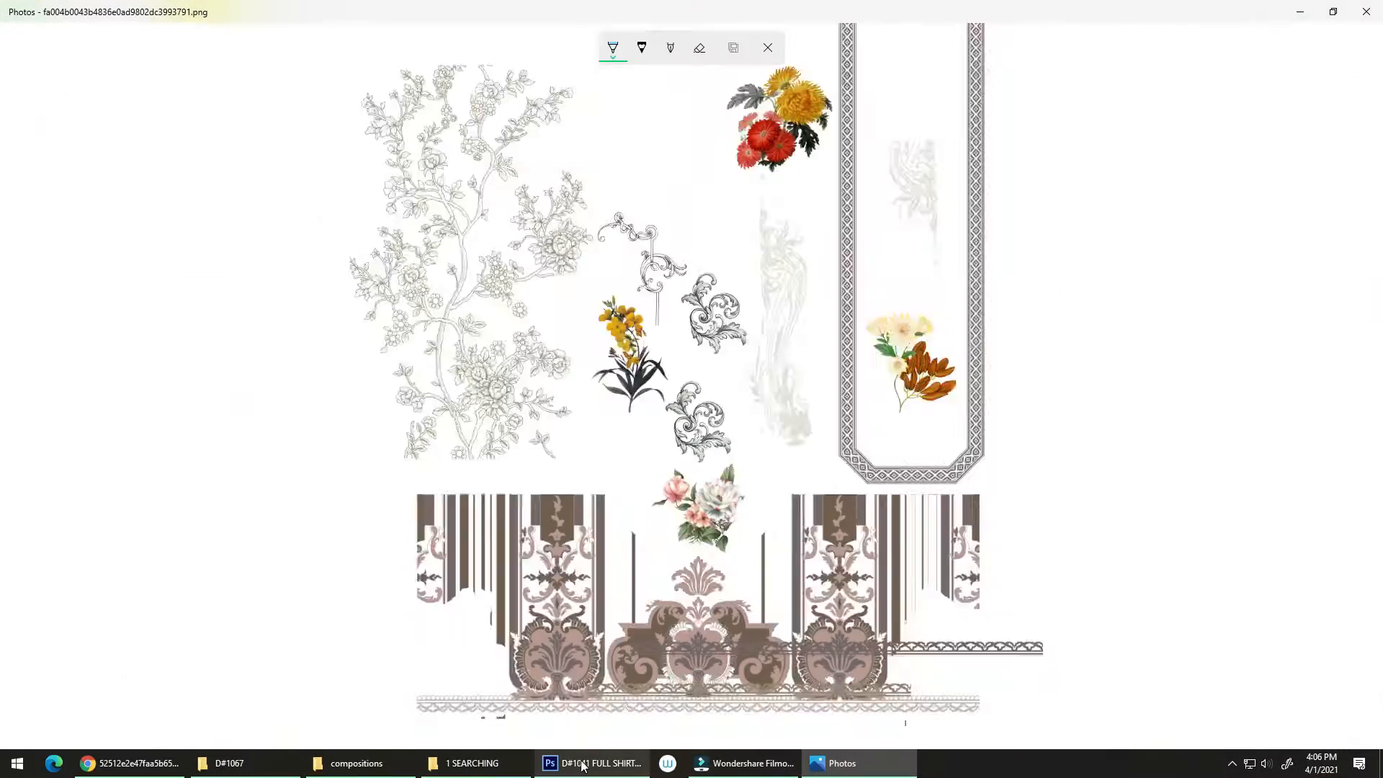
Switch back to Photoshop and return to the D#1041 FULL SHIRT.tif design
left_click(583, 766)
scroll(619, 543, "down", 3)
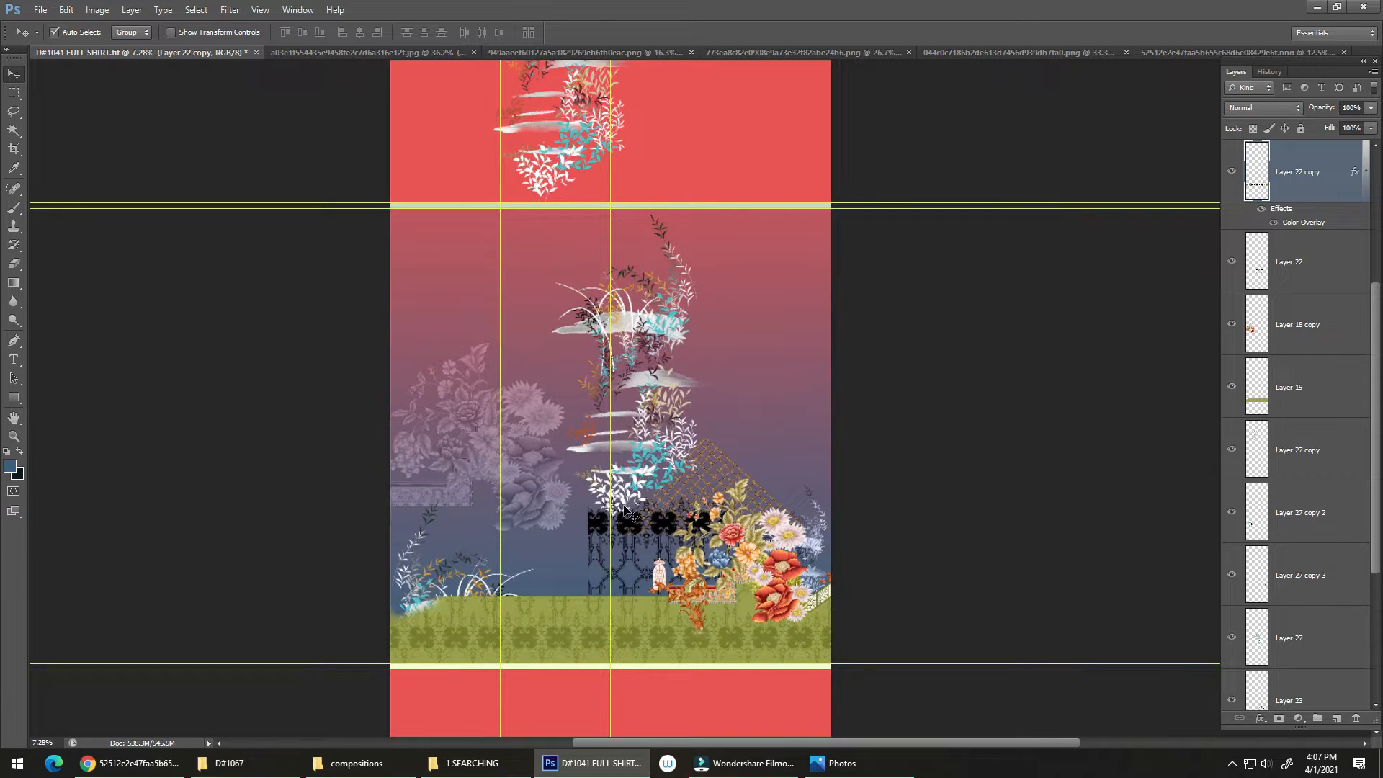
left_click(1259, 718)
left_click(1213, 717)
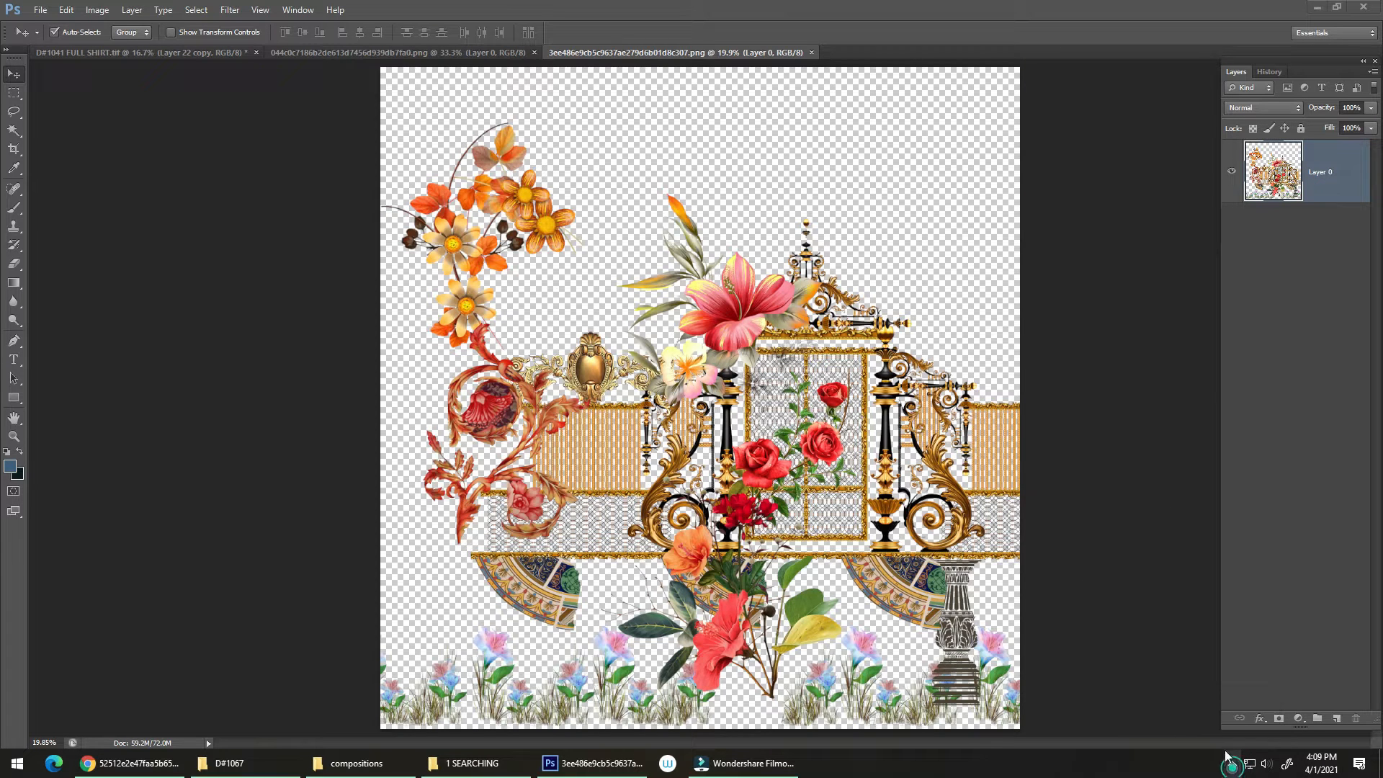
Add a dark teal filled layer beneath the gate and flower artwork in 3ee486e9cb5c9637ae279d6b01d8c307.png, and reselect the artwork layer
left_click_drag(769, 443, 808, 414)
key("ctrl+z")
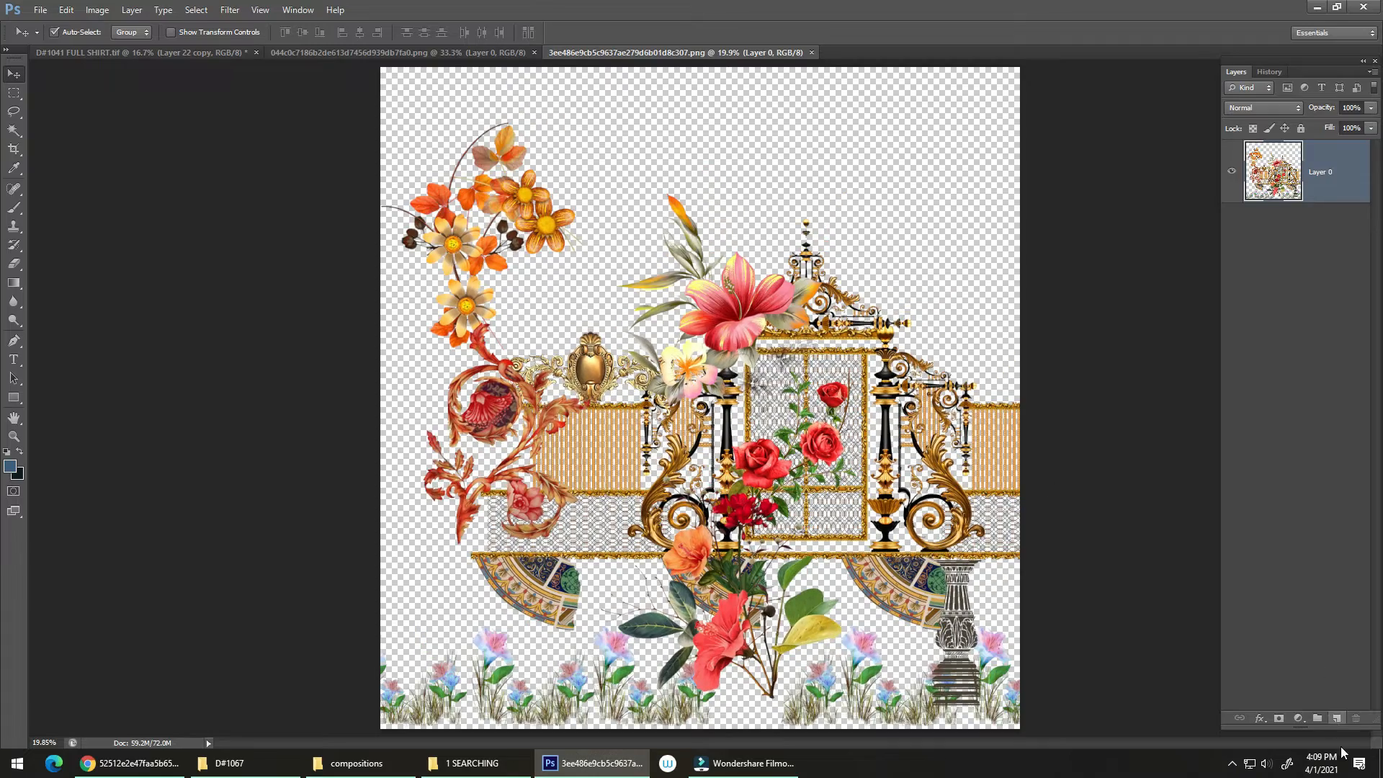
left_click(1338, 719, "ctrl")
key("alt+BackSpace")
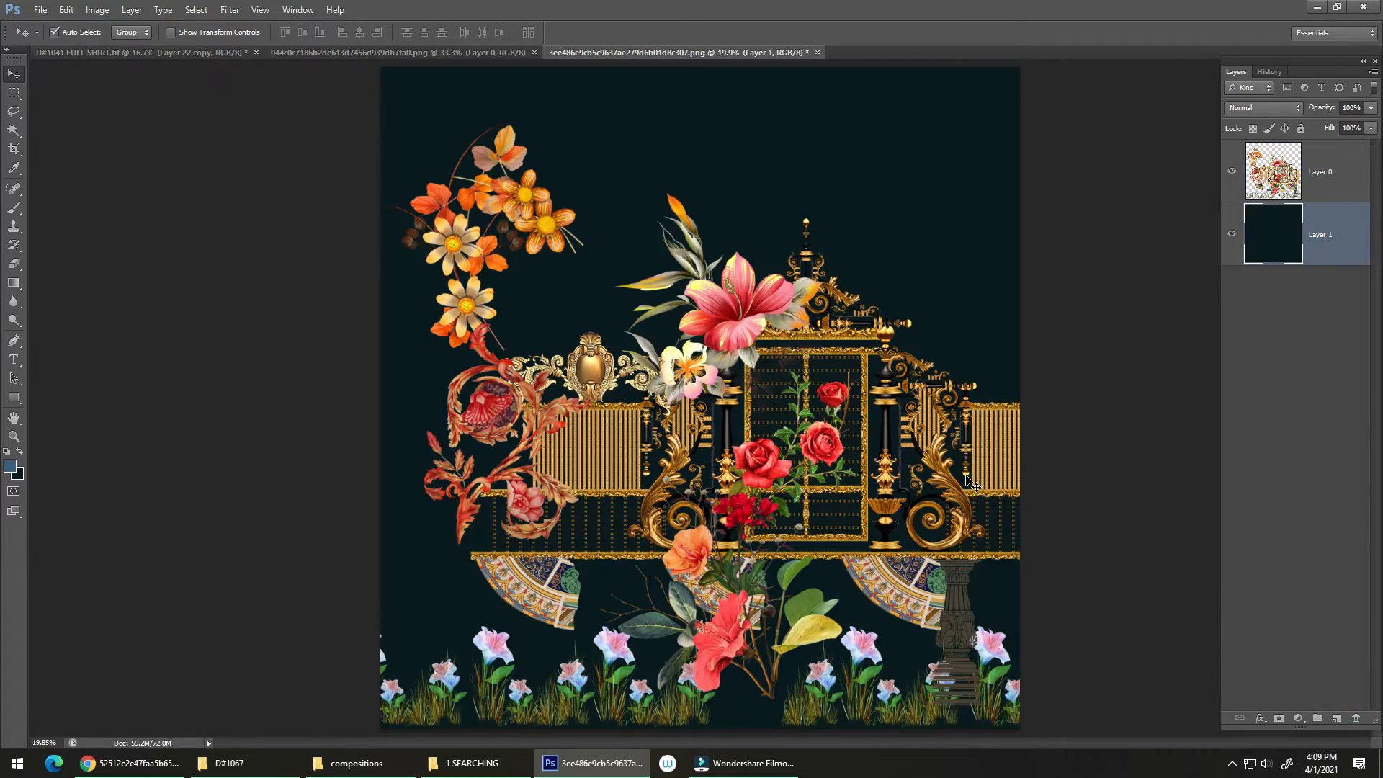
left_click(1331, 179)
Examine the orange flower spray, red scrolling leaves and gold crest of the gate artwork in close-up
scroll(756, 304, "up", 5)
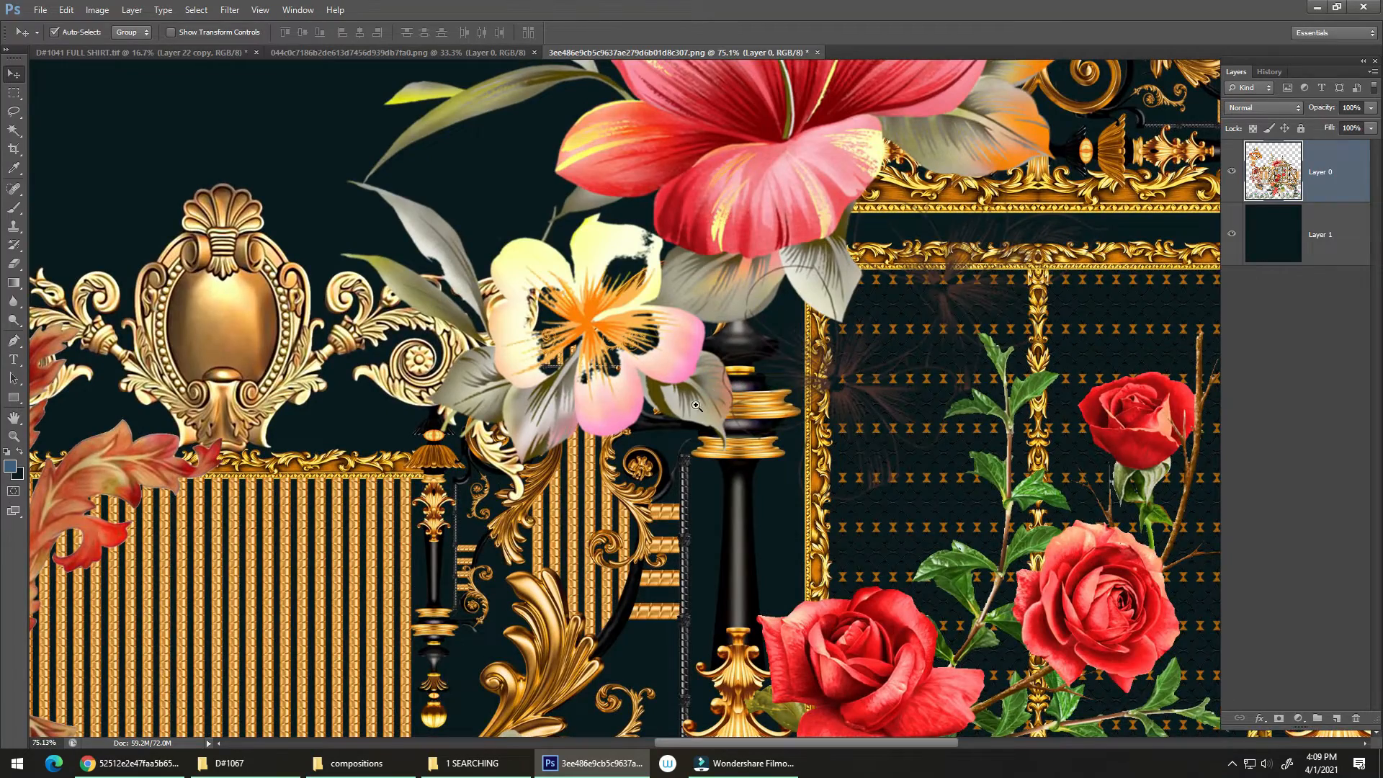
left_click_drag(696, 406, 593, 335)
left_click_drag(428, 336, 515, 336)
left_click_drag(391, 245, 765, 409)
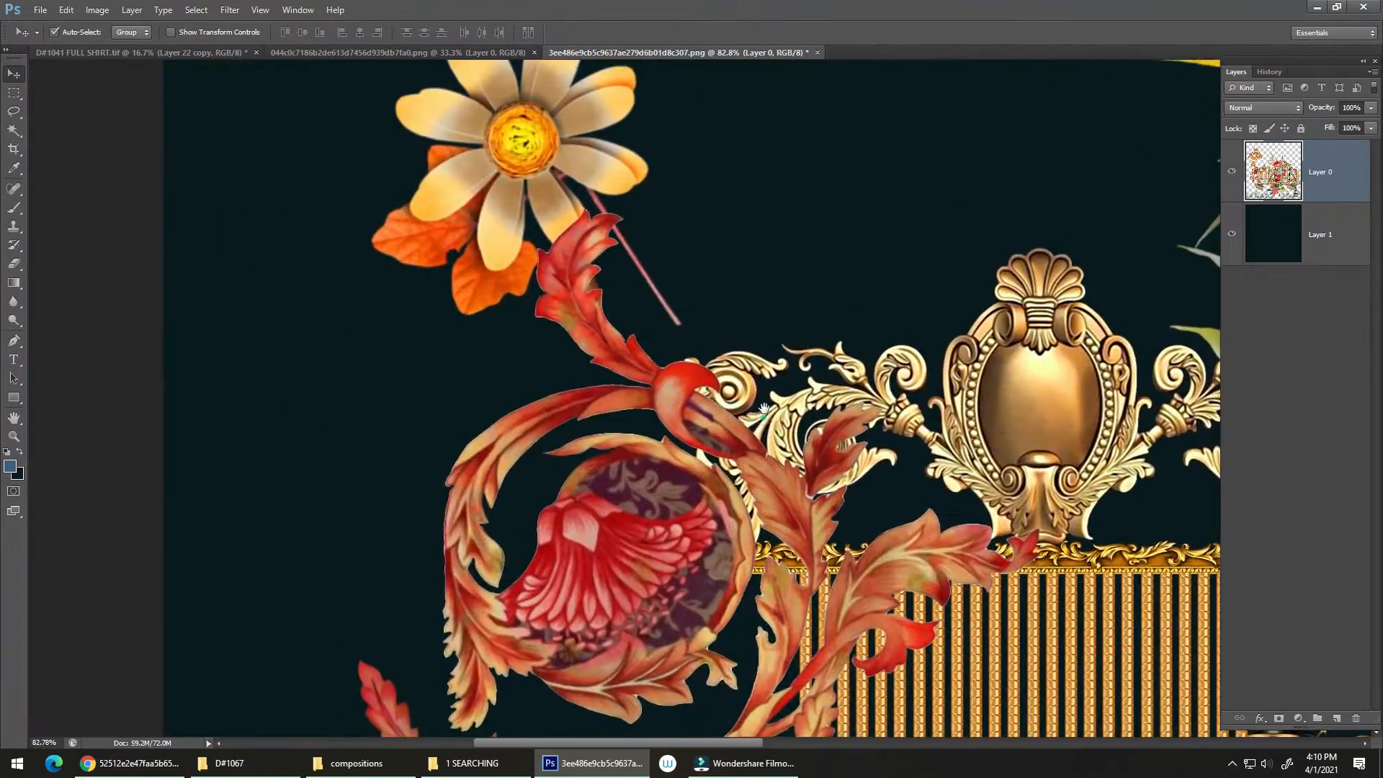
scroll(764, 409, "down", 3)
left_click_drag(717, 288, 664, 463)
scroll(640, 287, "up", 5)
scroll(641, 281, "down", 6)
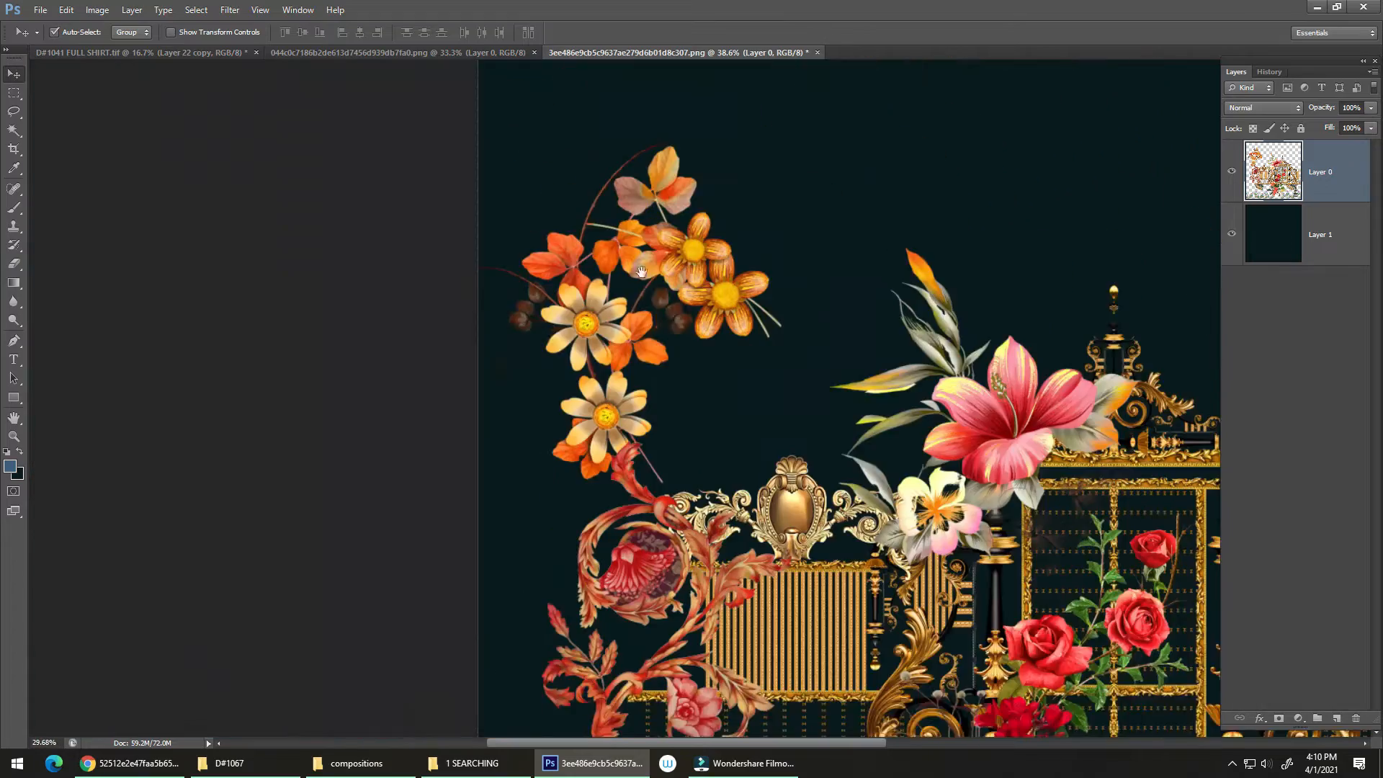
left_click_drag(641, 271, 607, 341)
scroll(620, 298, "up", 5)
scroll(615, 294, "down", 6)
Inspect the gate's gold frame, columns, roses, hibiscus, quarter-circle ornaments and lower flower border up close
left_click_drag(678, 473, 530, 388)
scroll(799, 339, "up", 5)
left_click_drag(784, 383, 532, 294)
scroll(746, 437, "up", 2)
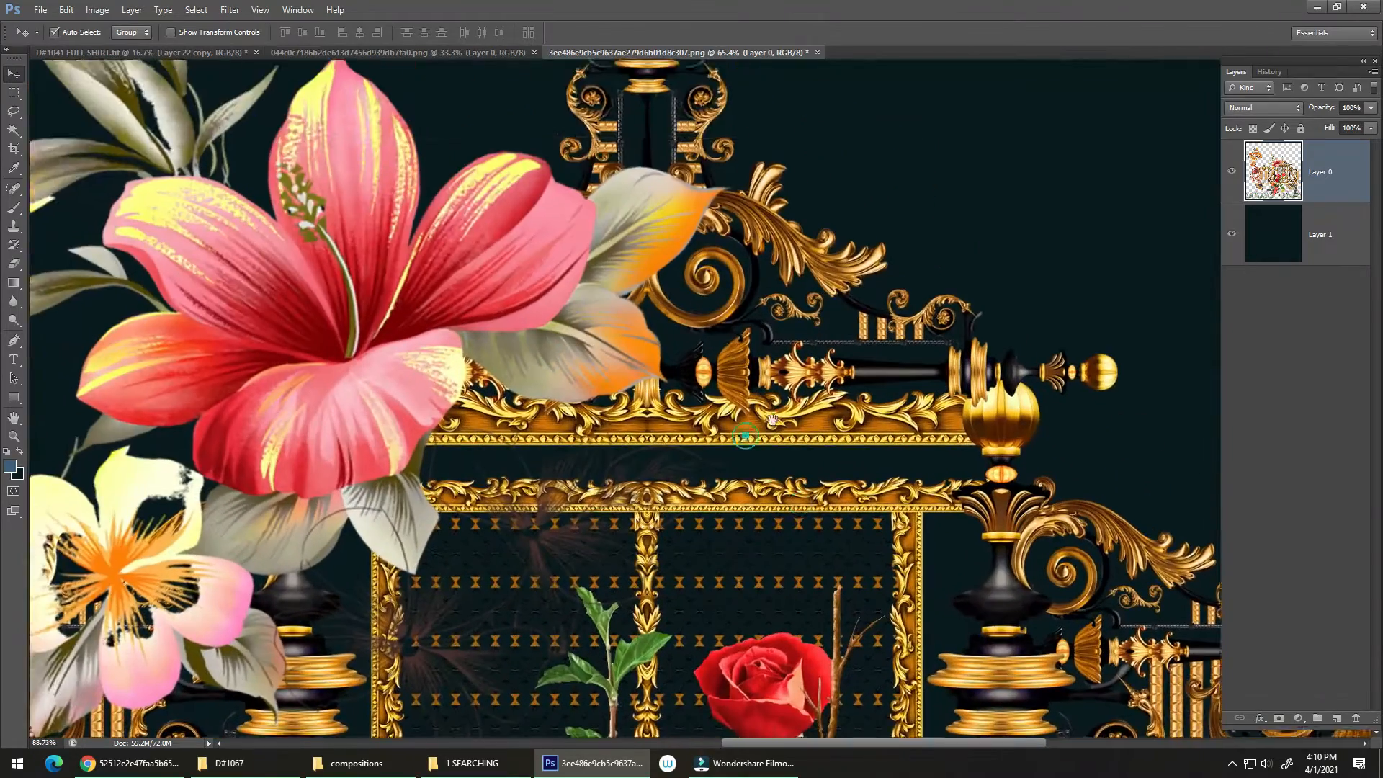
left_click_drag(772, 420, 704, 309)
scroll(716, 349, "down", 5)
left_click_drag(727, 468, 699, 370)
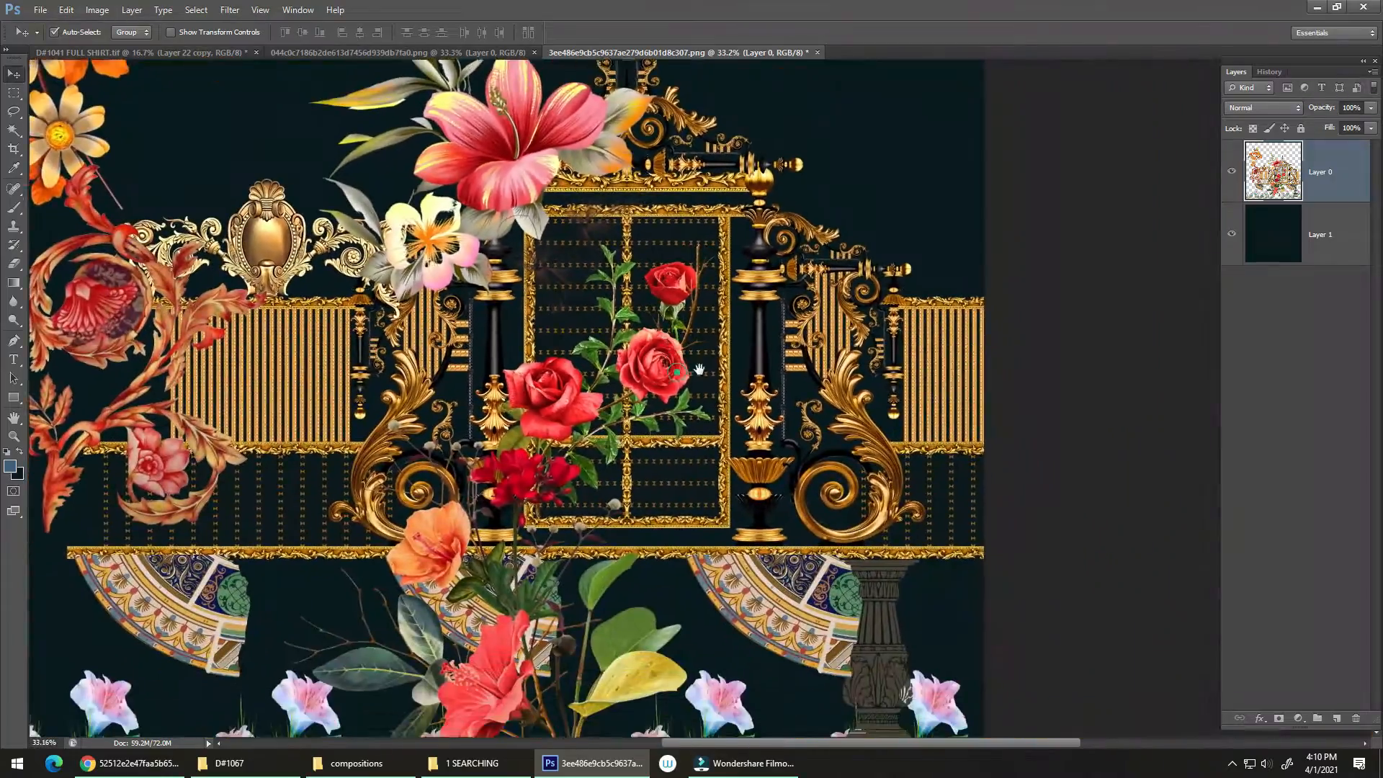
scroll(836, 375, "up", 5)
scroll(850, 363, "down", 4)
left_click_drag(762, 484, 757, 341)
scroll(776, 453, "up", 5)
left_click_drag(782, 450, 784, 347)
scroll(778, 367, "down", 6)
left_click_drag(641, 479, 784, 372)
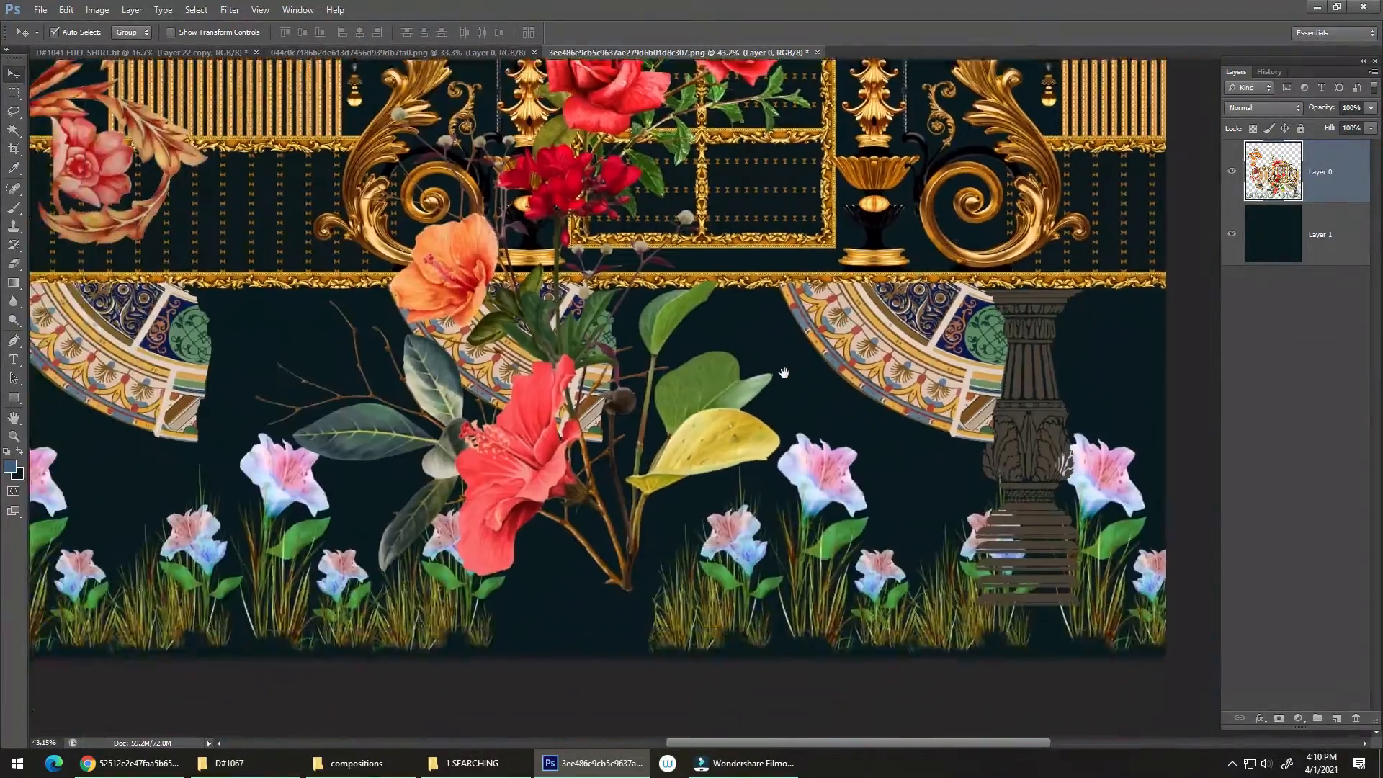
scroll(634, 344, "down", 3)
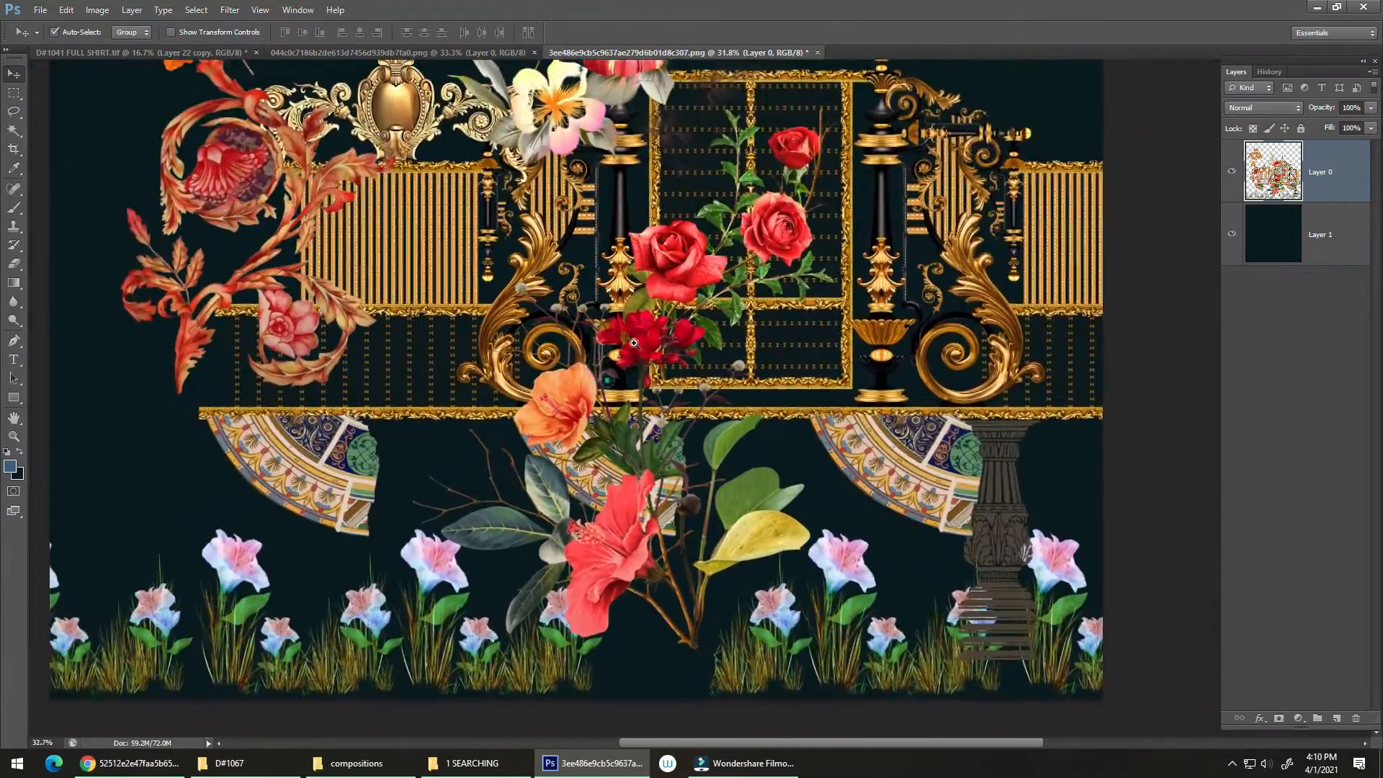
scroll(634, 343, "up", 3)
scroll(634, 344, "down", 3)
left_click_drag(605, 350, 645, 287)
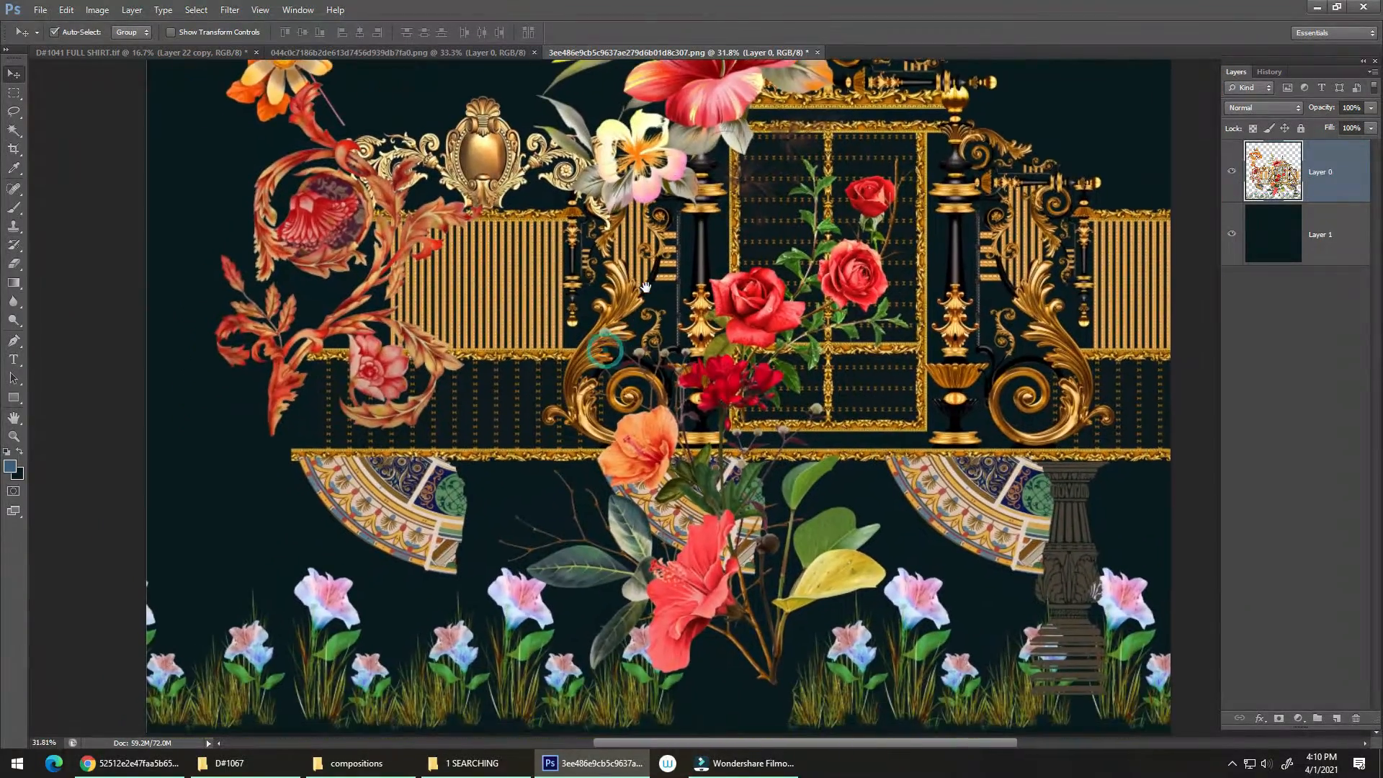
scroll(704, 281, "up", 8)
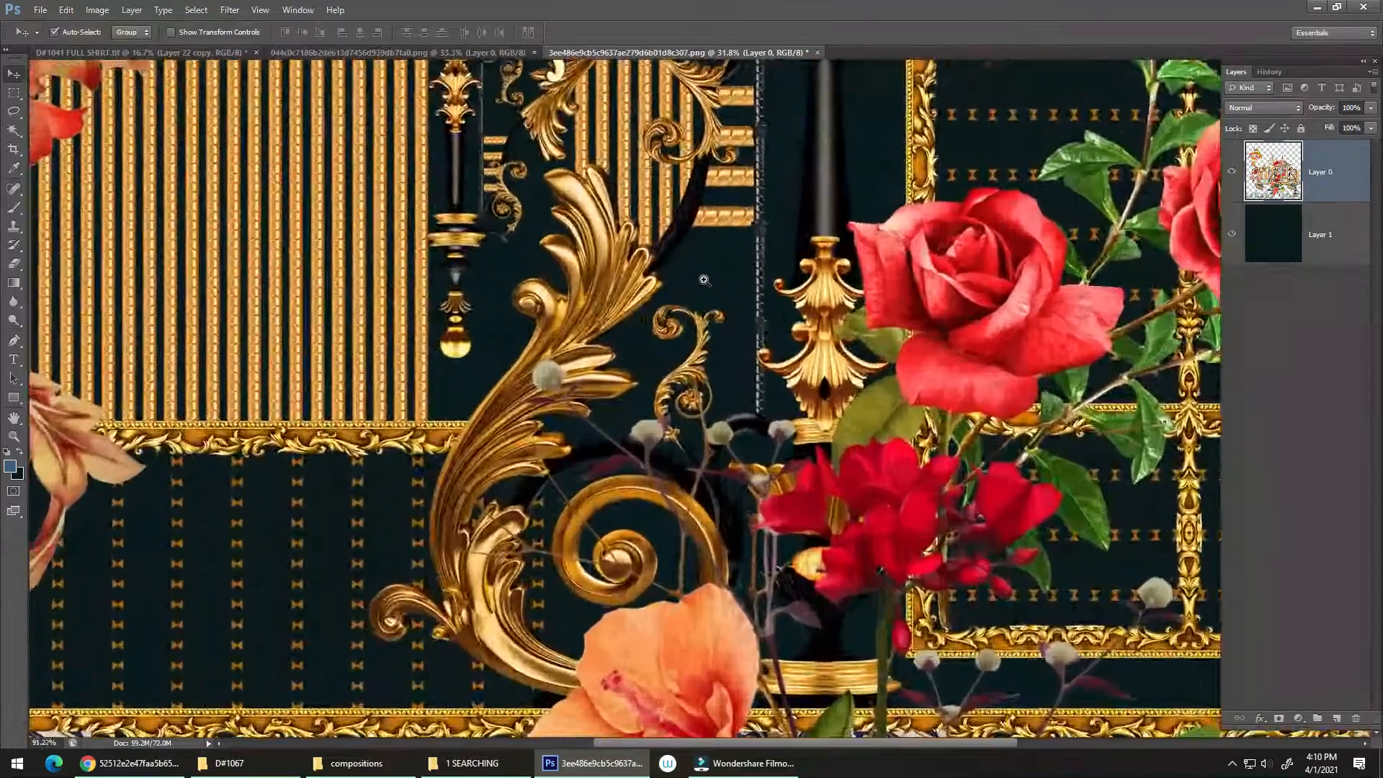
scroll(704, 280, "down", 2)
Bring the gate and flower artwork from the 3ee486e9cb5c9637ae279d6b01d8c307.png document into D#1041 FULL SHIRT.tif as a new layer
left_click(589, 241)
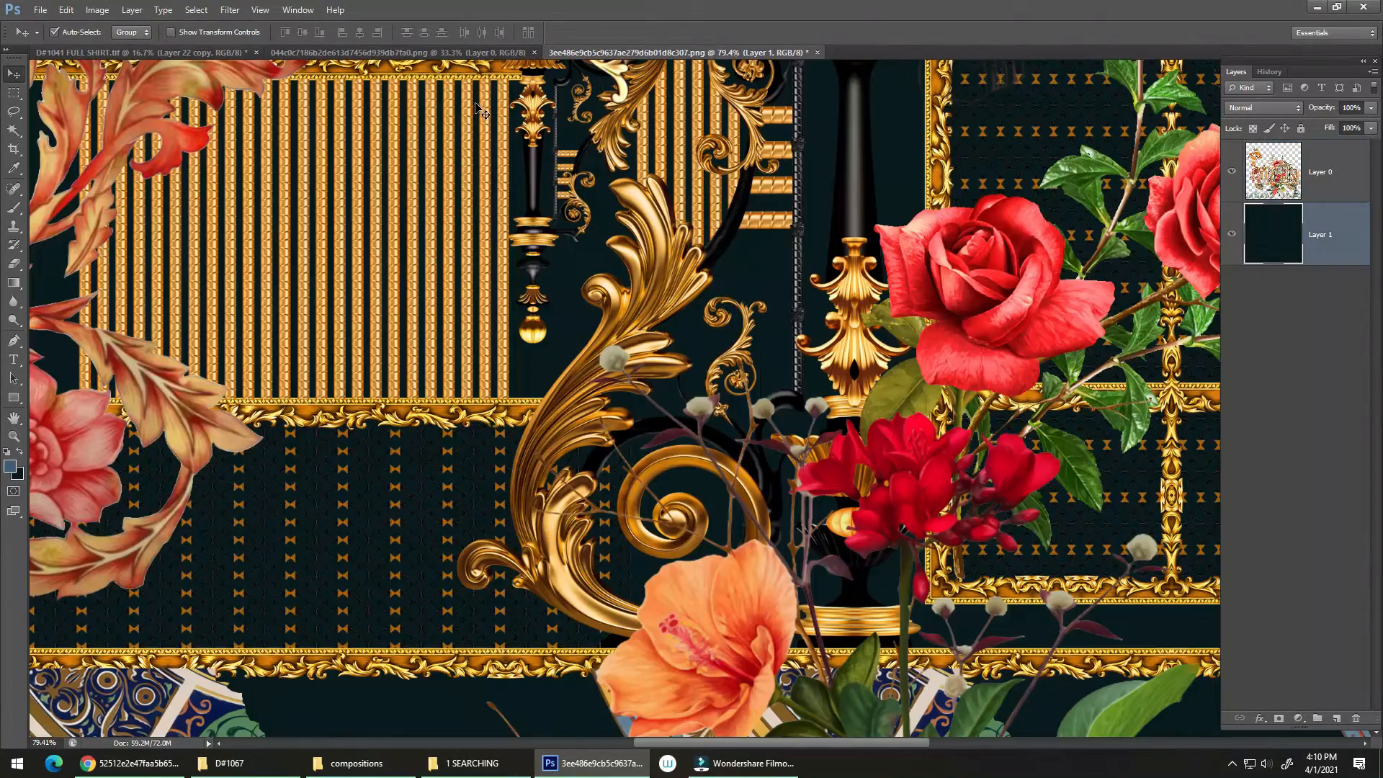
scroll(493, 82, "right", 5)
left_click(210, 55)
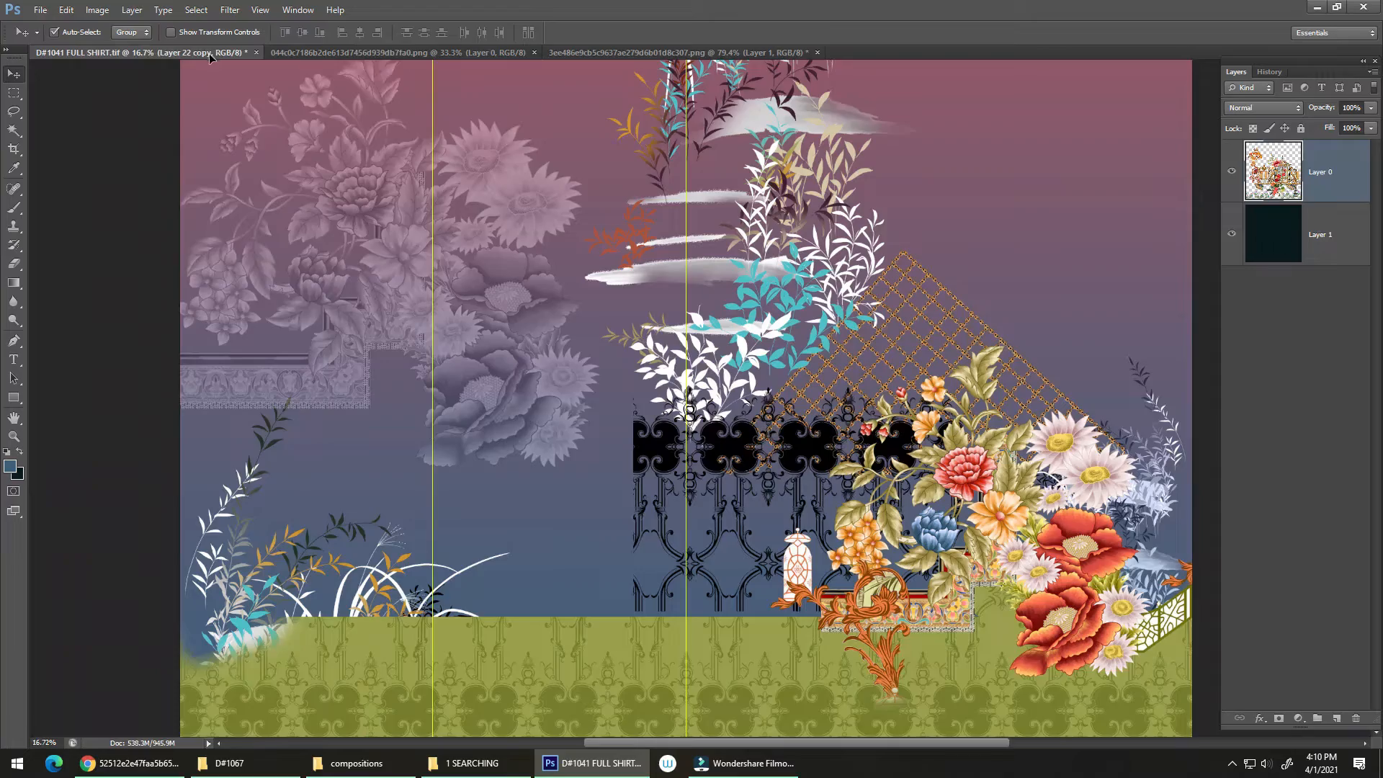
left_click_drag(341, 164, 550, 229)
left_click_drag(480, 180, 418, 355)
left_click(627, 365)
Position the gate artwork in the left half of the garden scene, with its gold base rail along the green band's upper edge
left_click_drag(417, 355, 573, 455)
key("ctrl+z")
left_click_drag(400, 532, 532, 488)
key("ctrl+z")
mouse_move(627, 394)
left_mouse_down()
mouse_move(589, 410)
mouse_move(608, 404)
left_mouse_up()
left_click_drag(545, 480, 560, 353)
left_click_drag(616, 275, 590, 441)
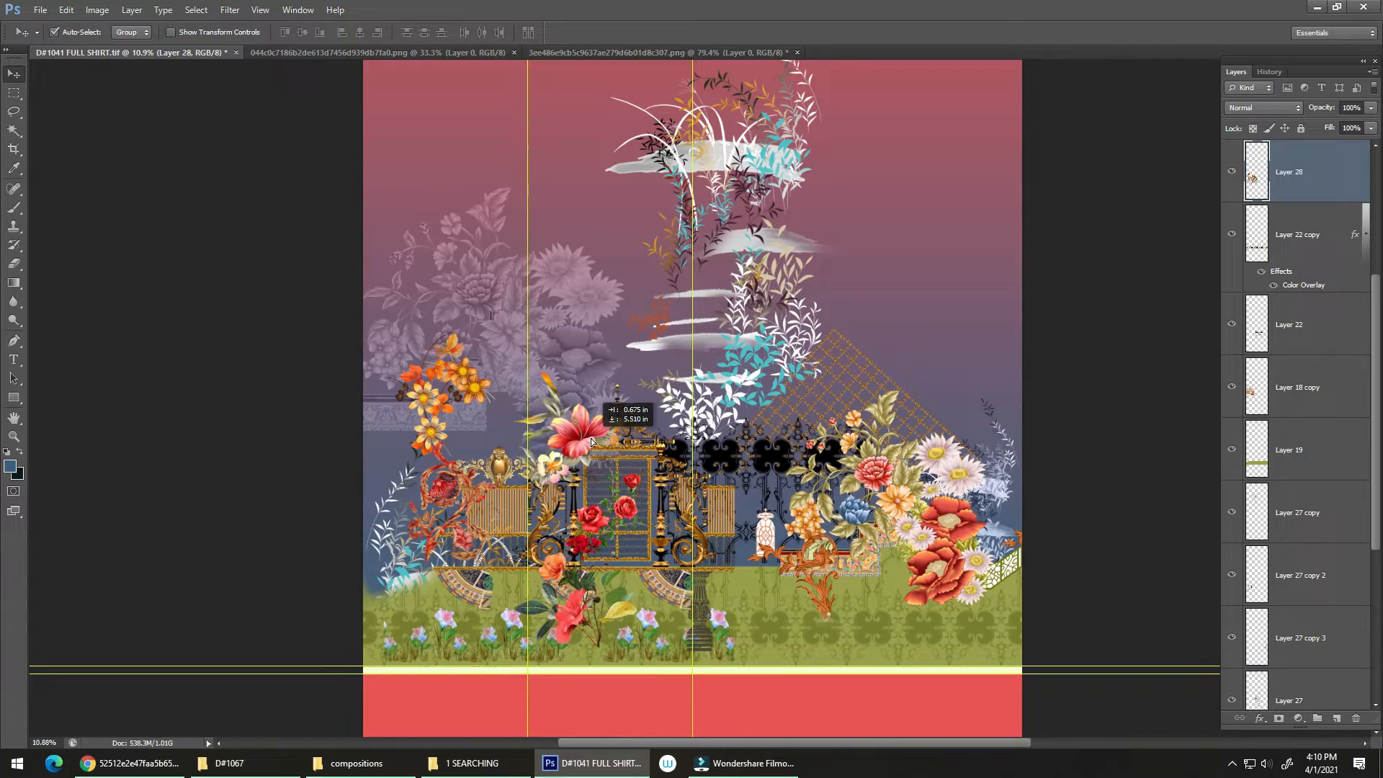
Marquee-select the strip of gold base rail below the left fence of the gate artwork, Layer 28
left_click_drag(424, 567, 513, 398)
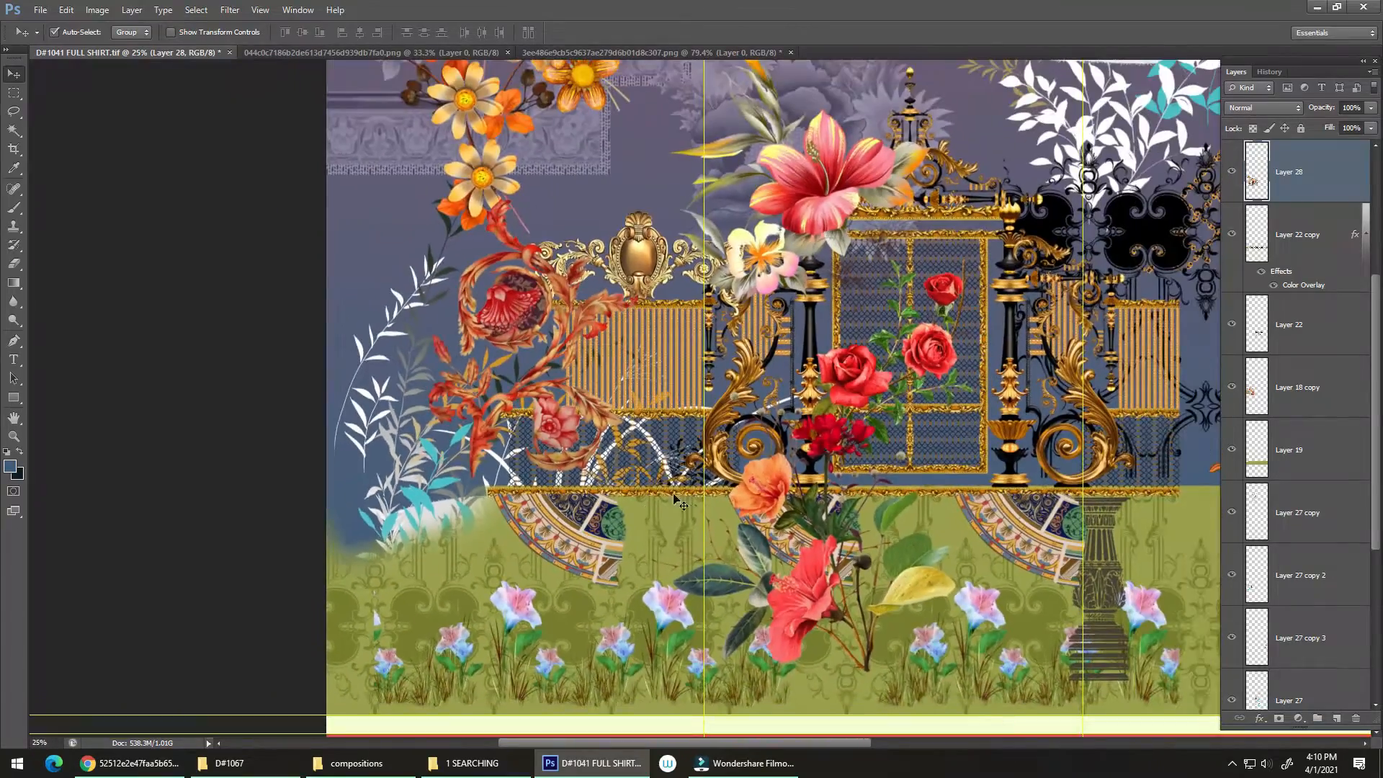
left_click_drag(650, 507, 683, 459)
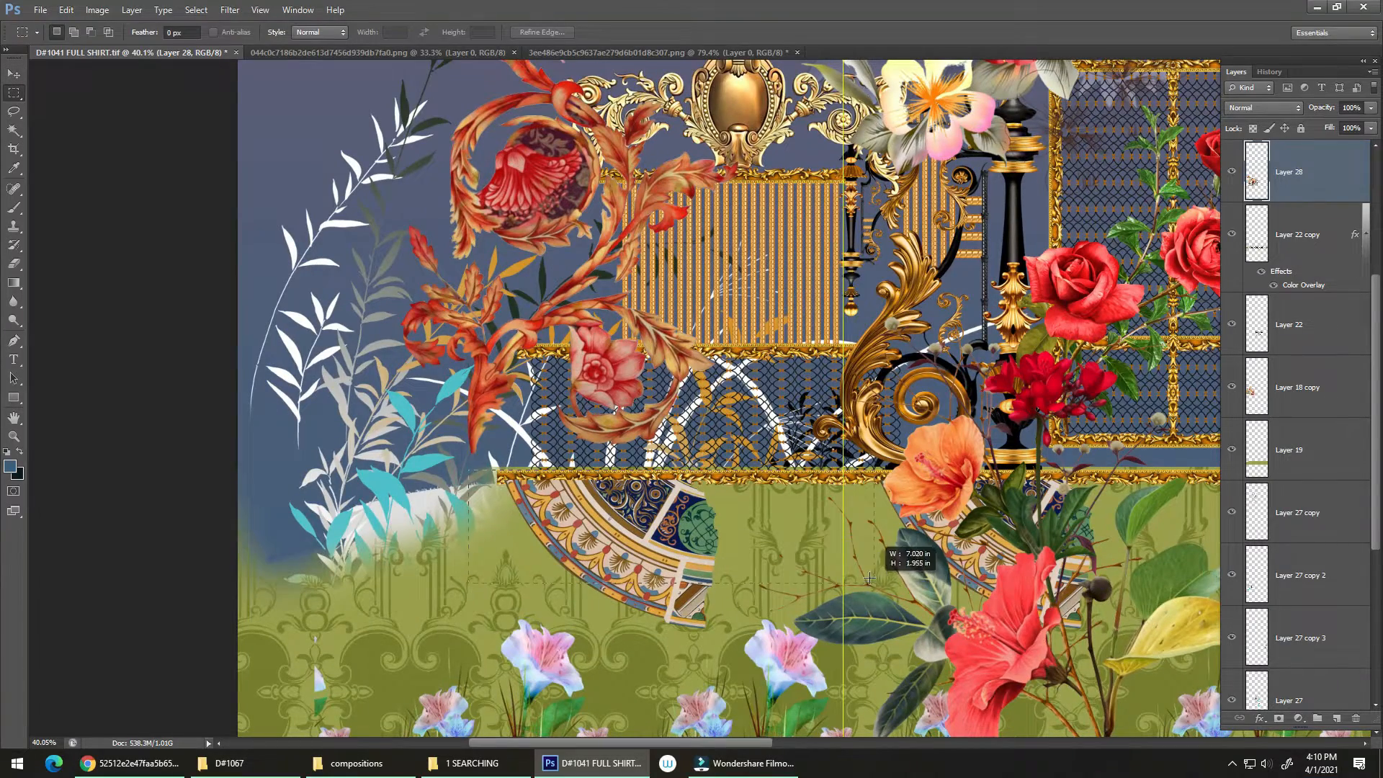
left_click_drag(799, 490, 826, 541)
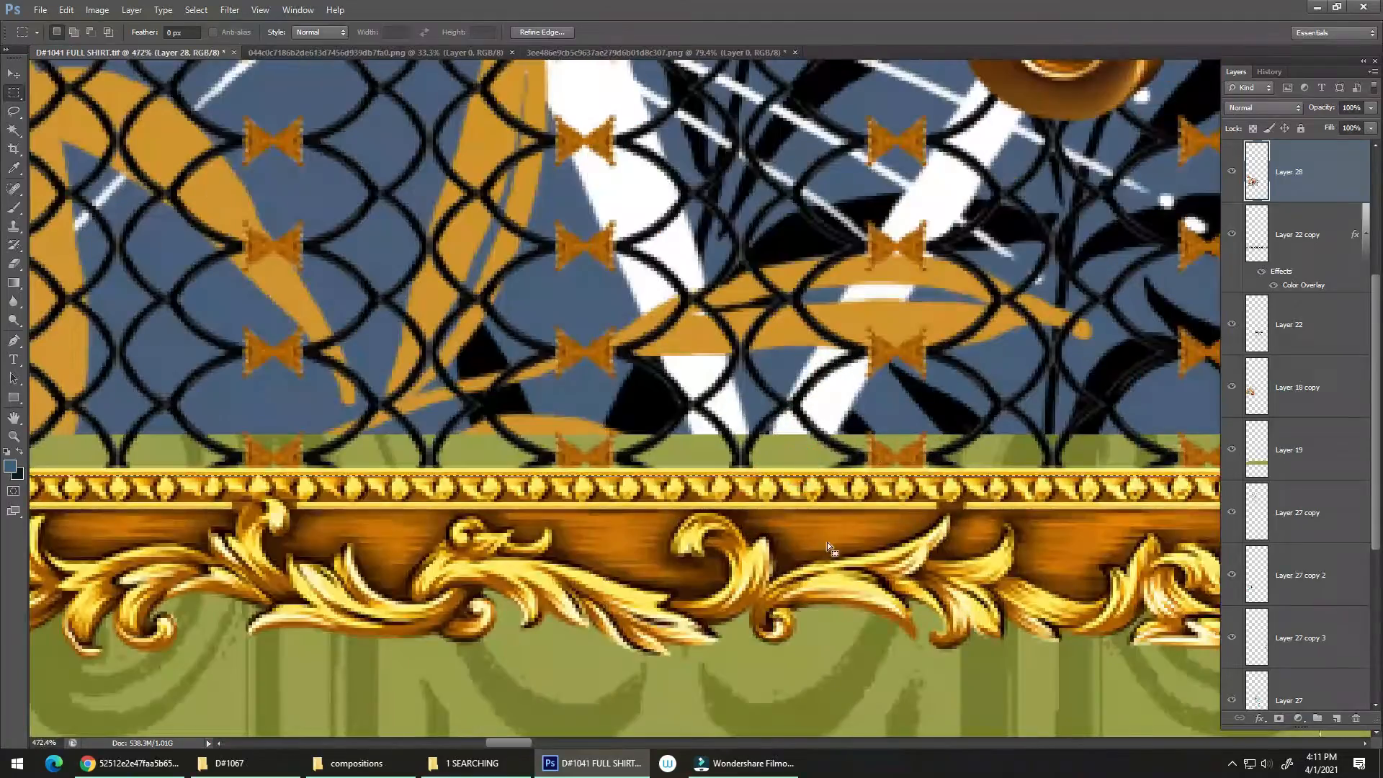
left_click(1233, 763)
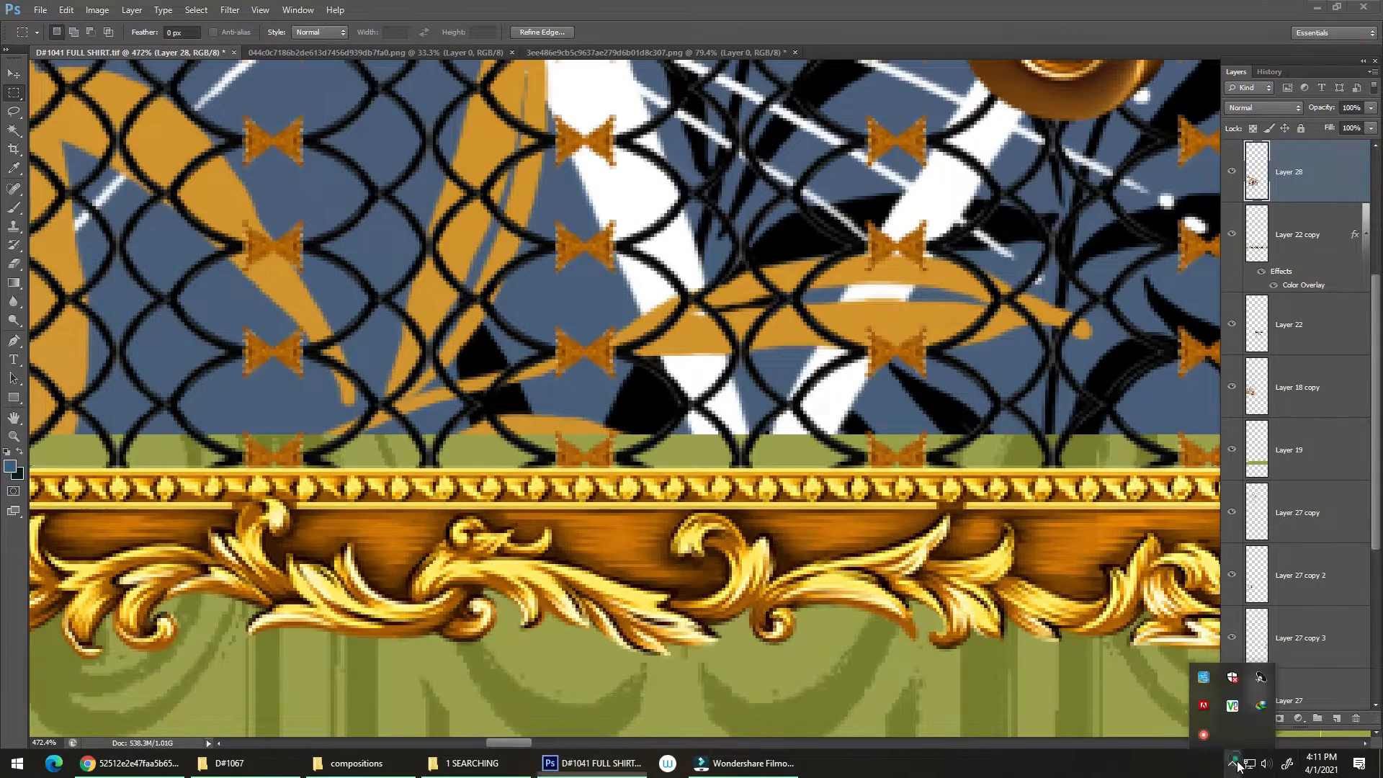
Try shifting the selected gold rail strip to the left within Layer 28 and undo the move
left_click_drag(779, 485, 680, 469)
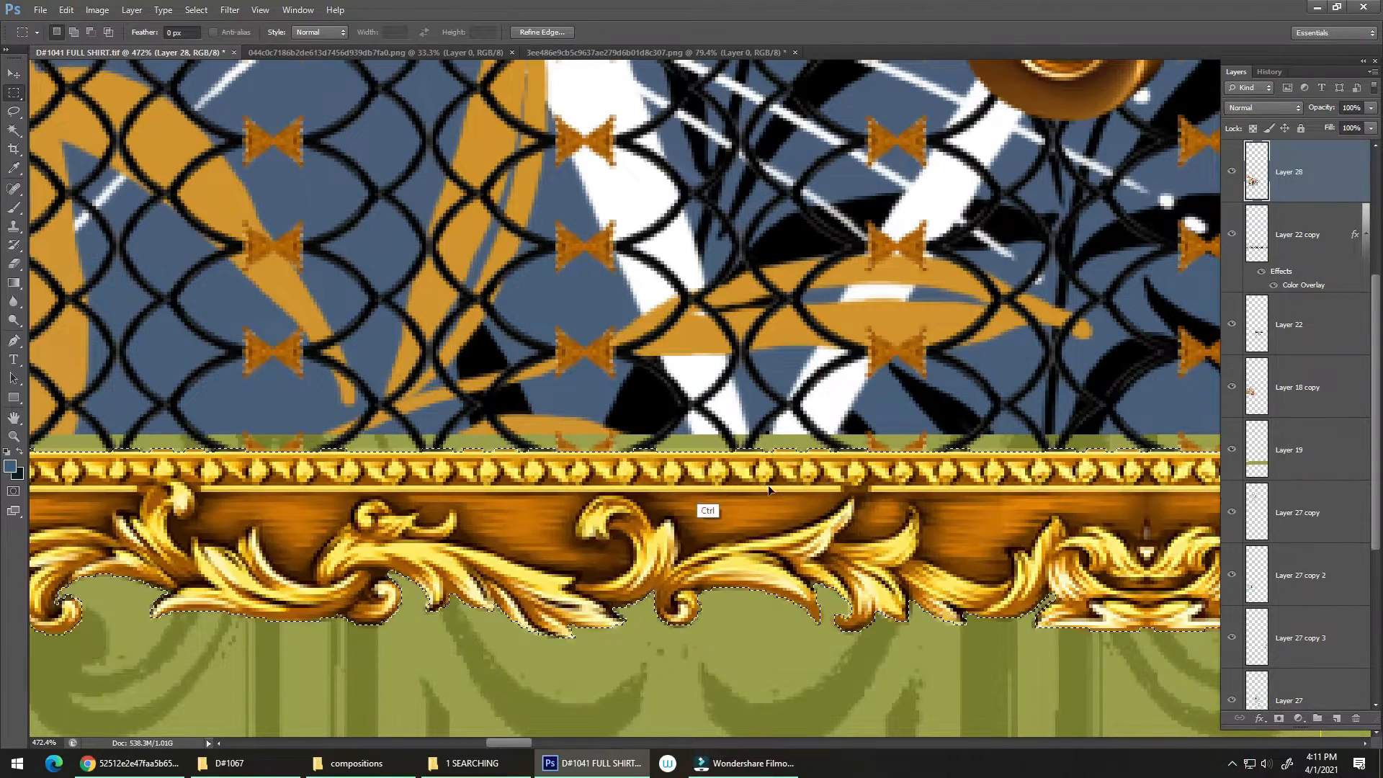
left_click_drag(812, 485, 580, 502)
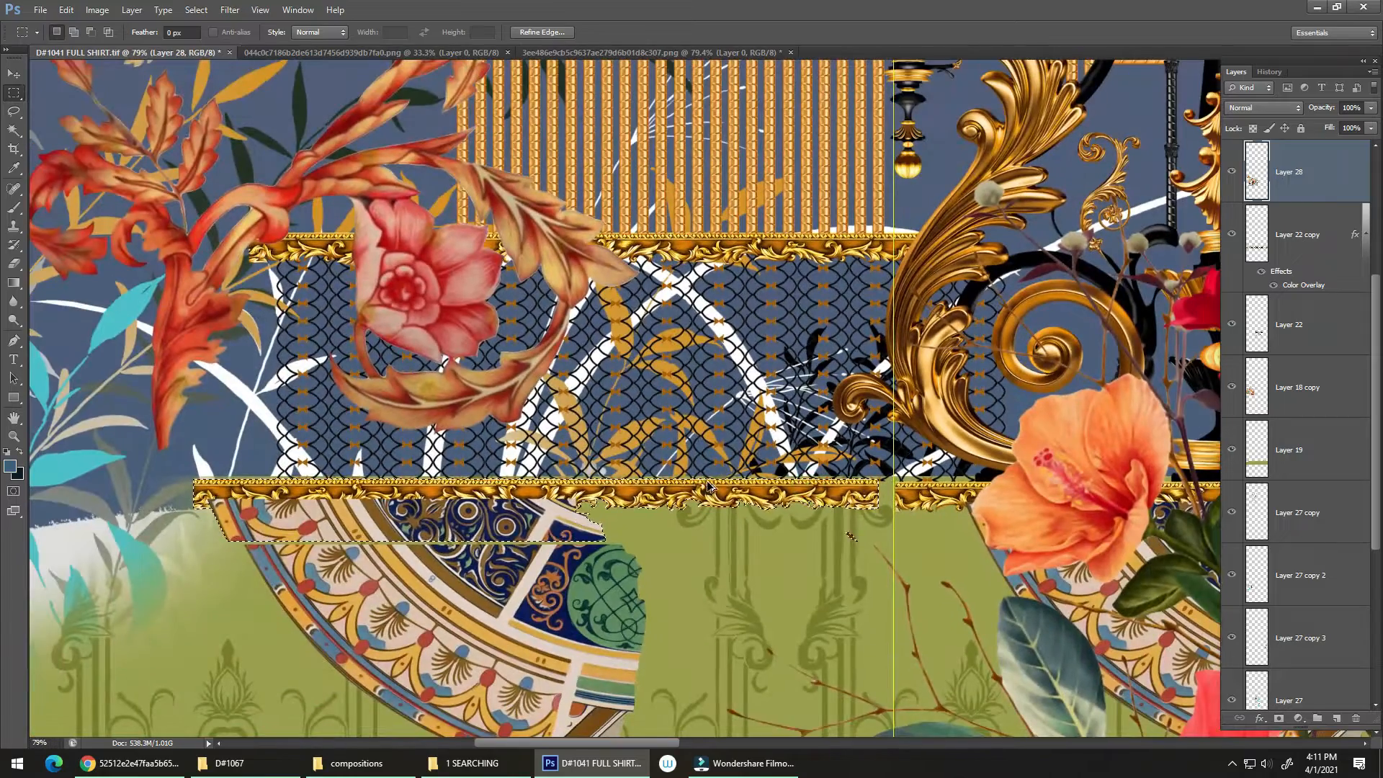
key("ctrl+z")
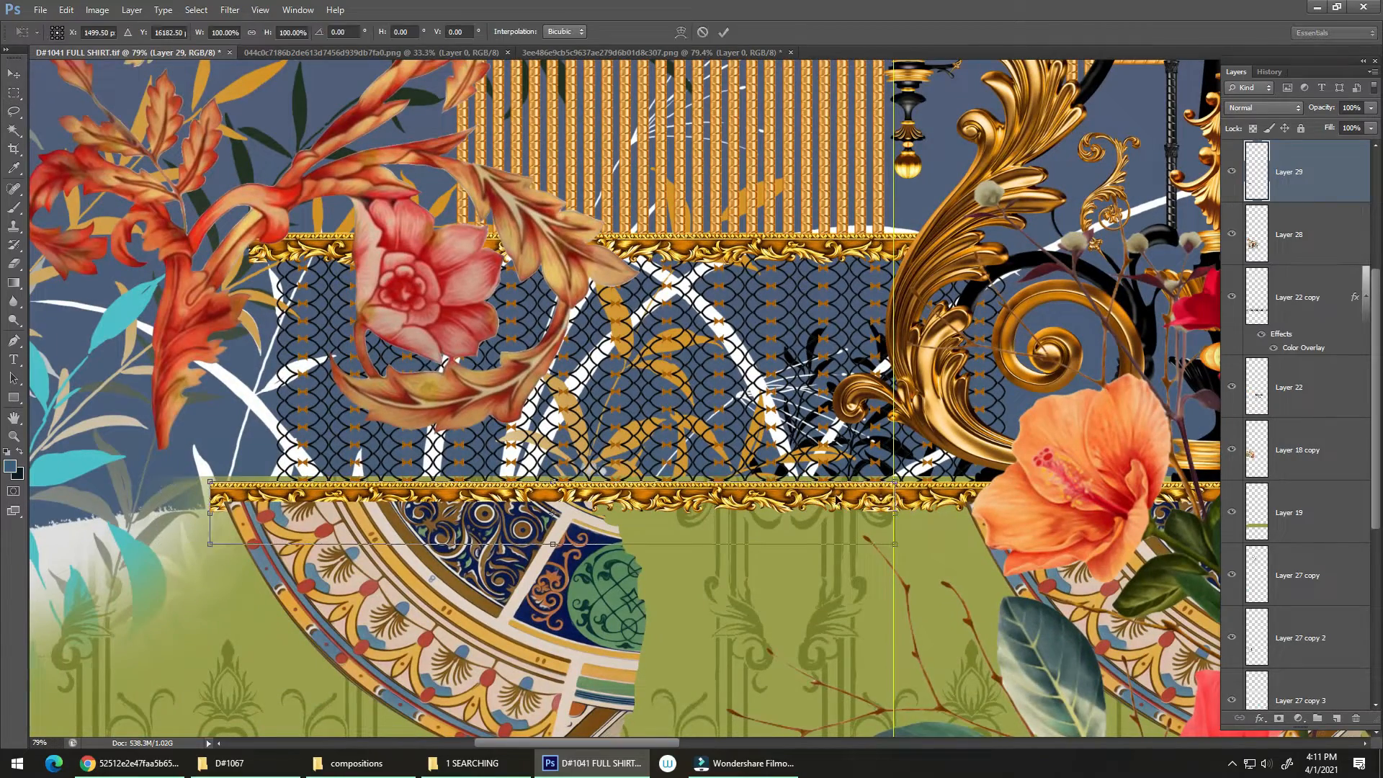
Copy the selected gold rail strip to its own layer and shift it left, extending the rail to the design's left edge
left_click_drag(706, 497, 331, 477)
left_click_drag(530, 520, 432, 472)
left_click_drag(432, 471, 618, 445)
key("Return")
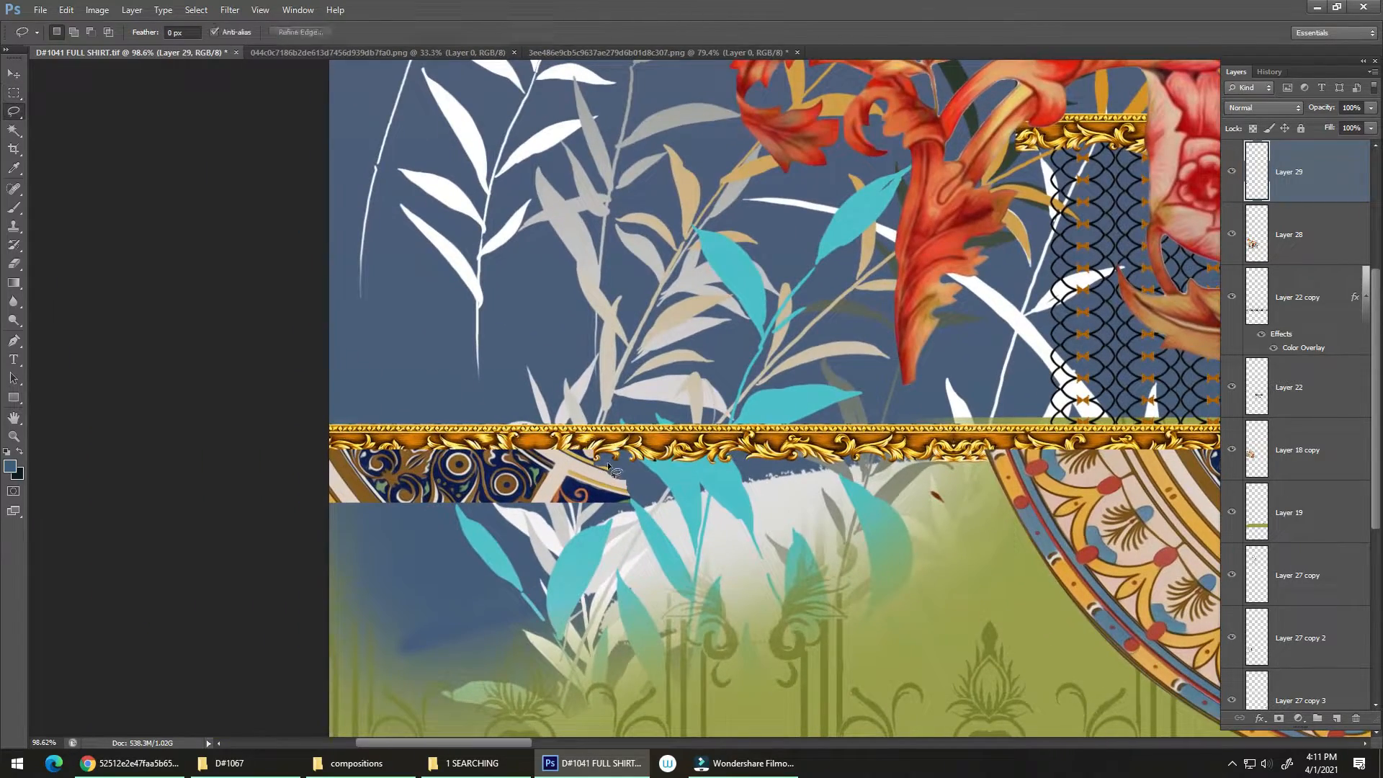